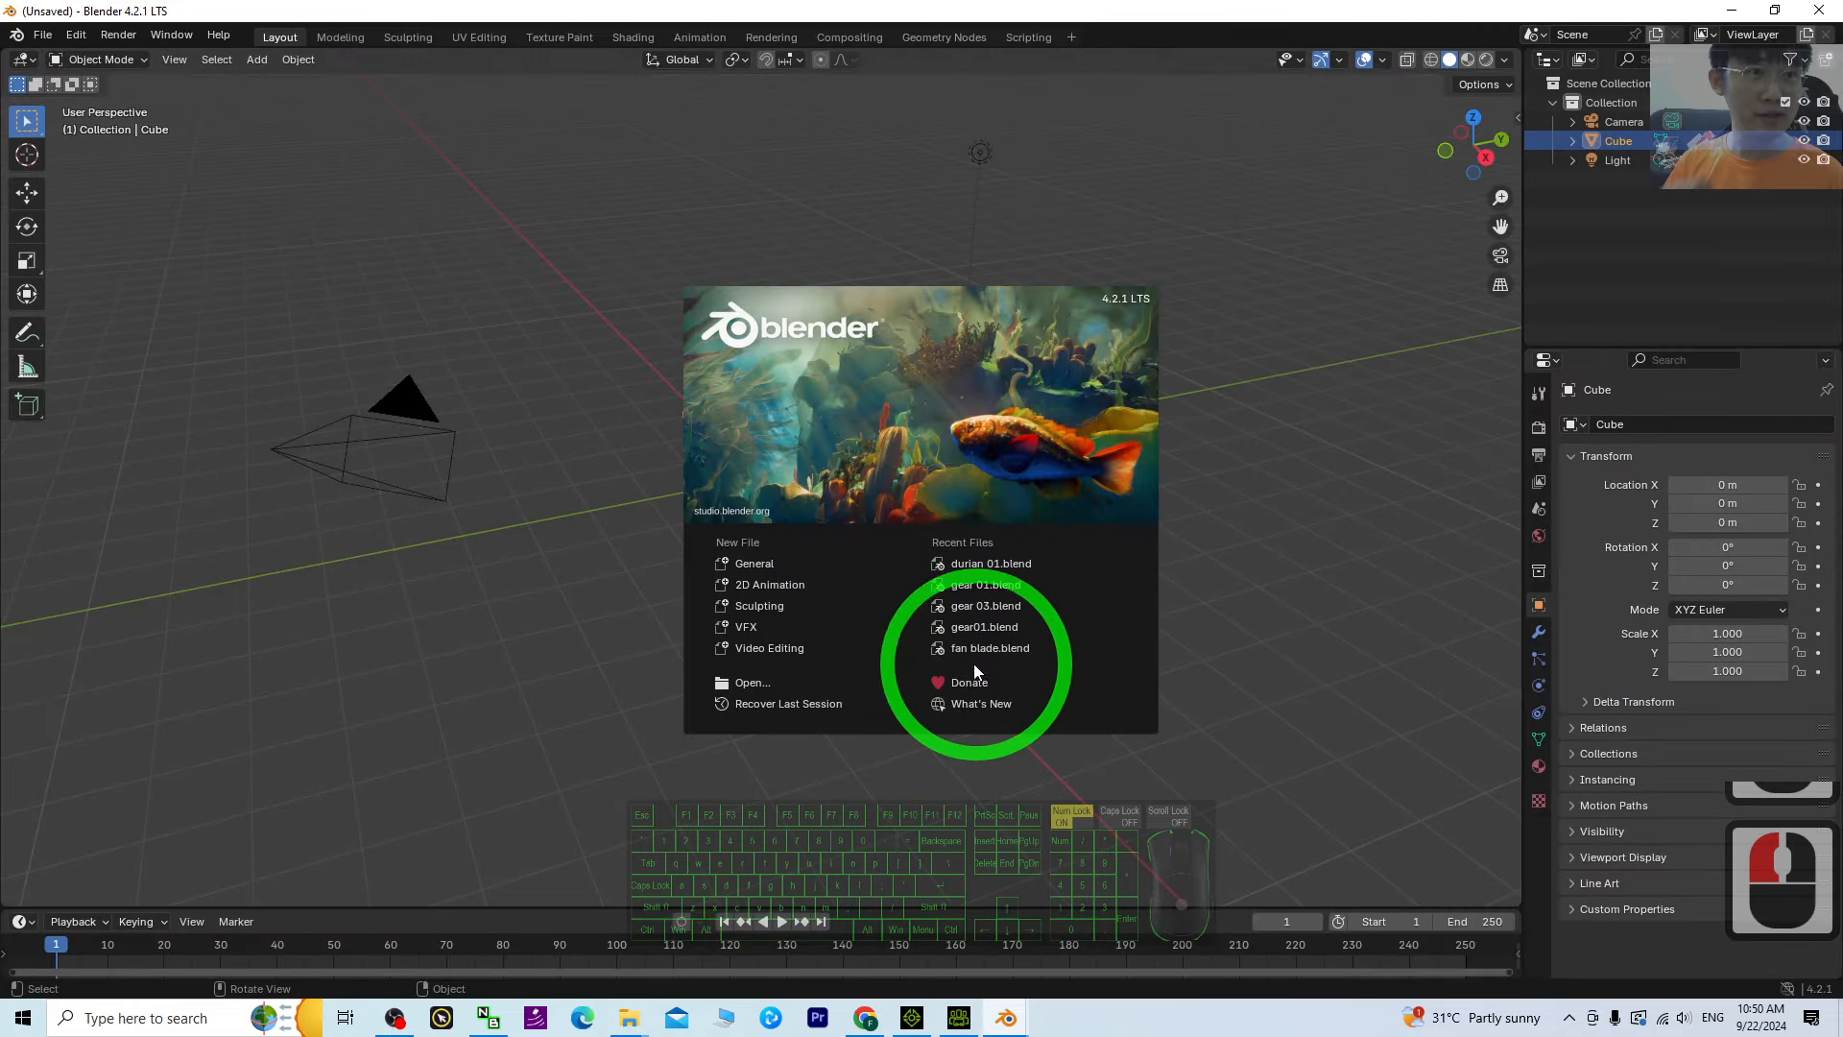
Delete all the default objects from the new scene
{"action": "left_click", "coordinate": [543, 594]}
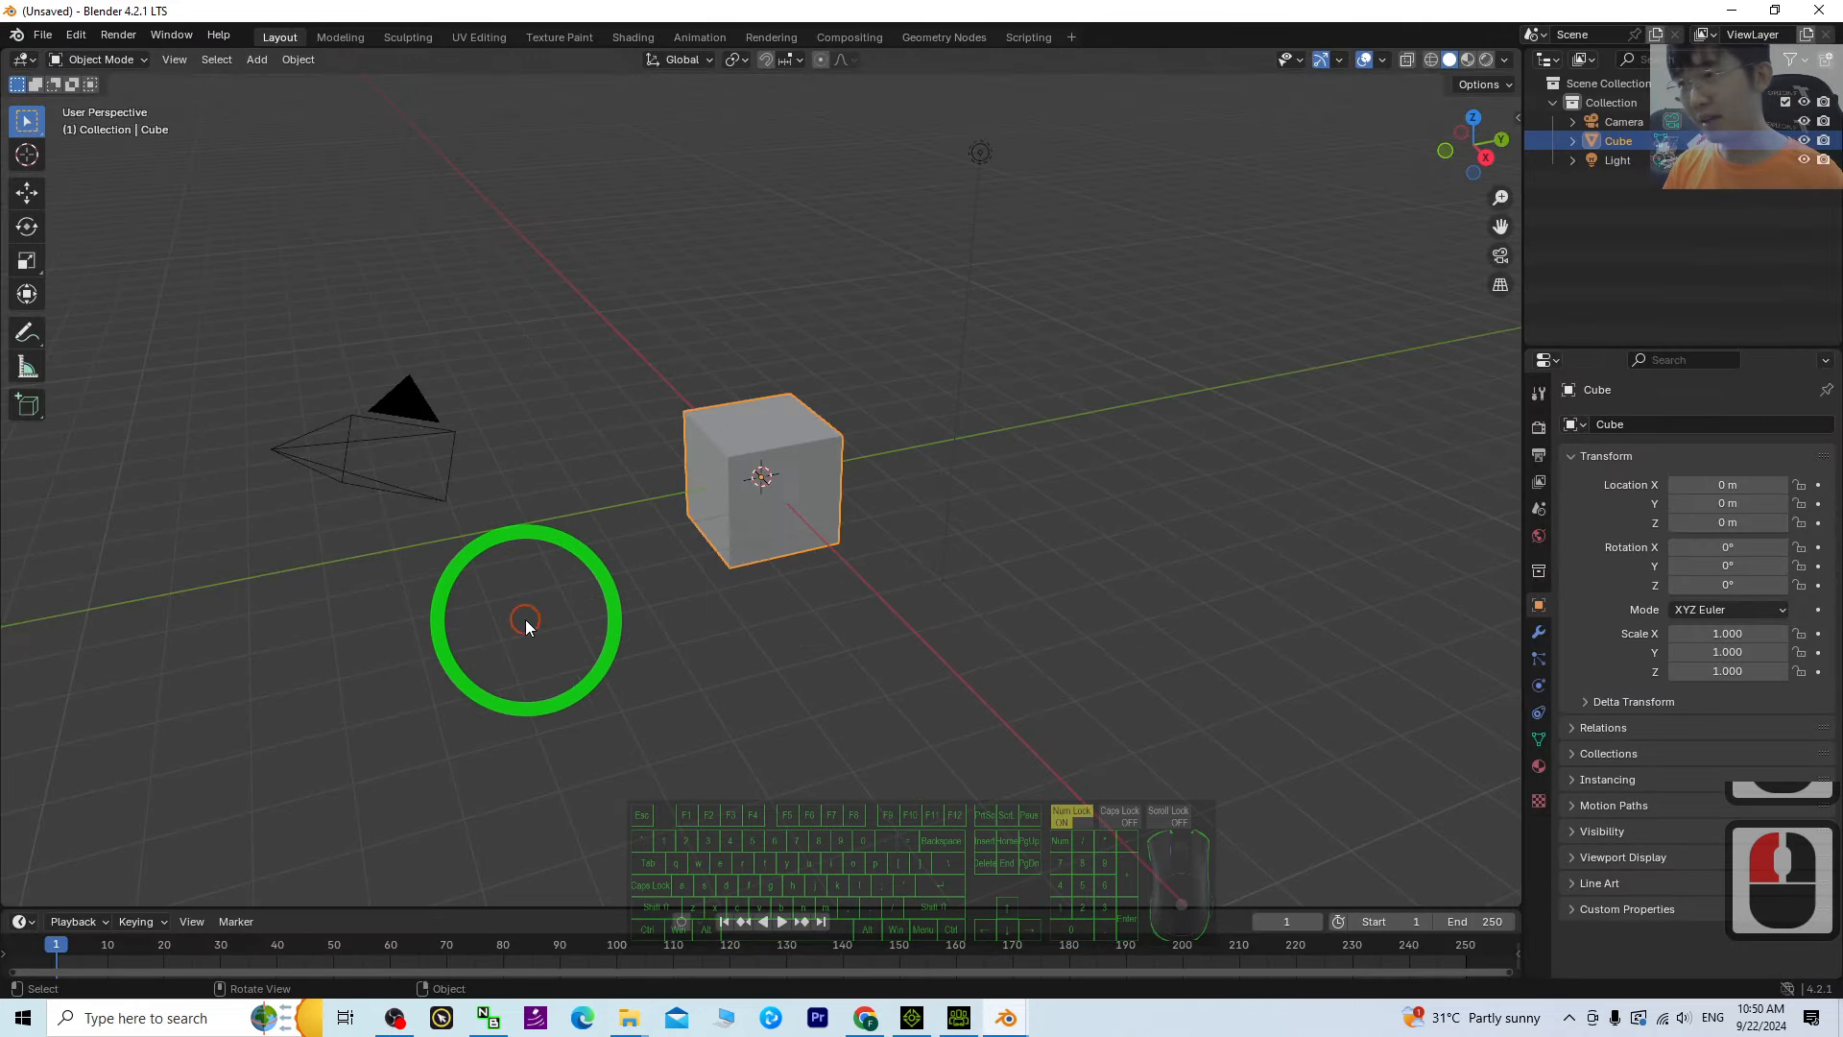
{"action": "left_click", "coordinate": [532, 622]}
{"action": "key", "text": "a"}
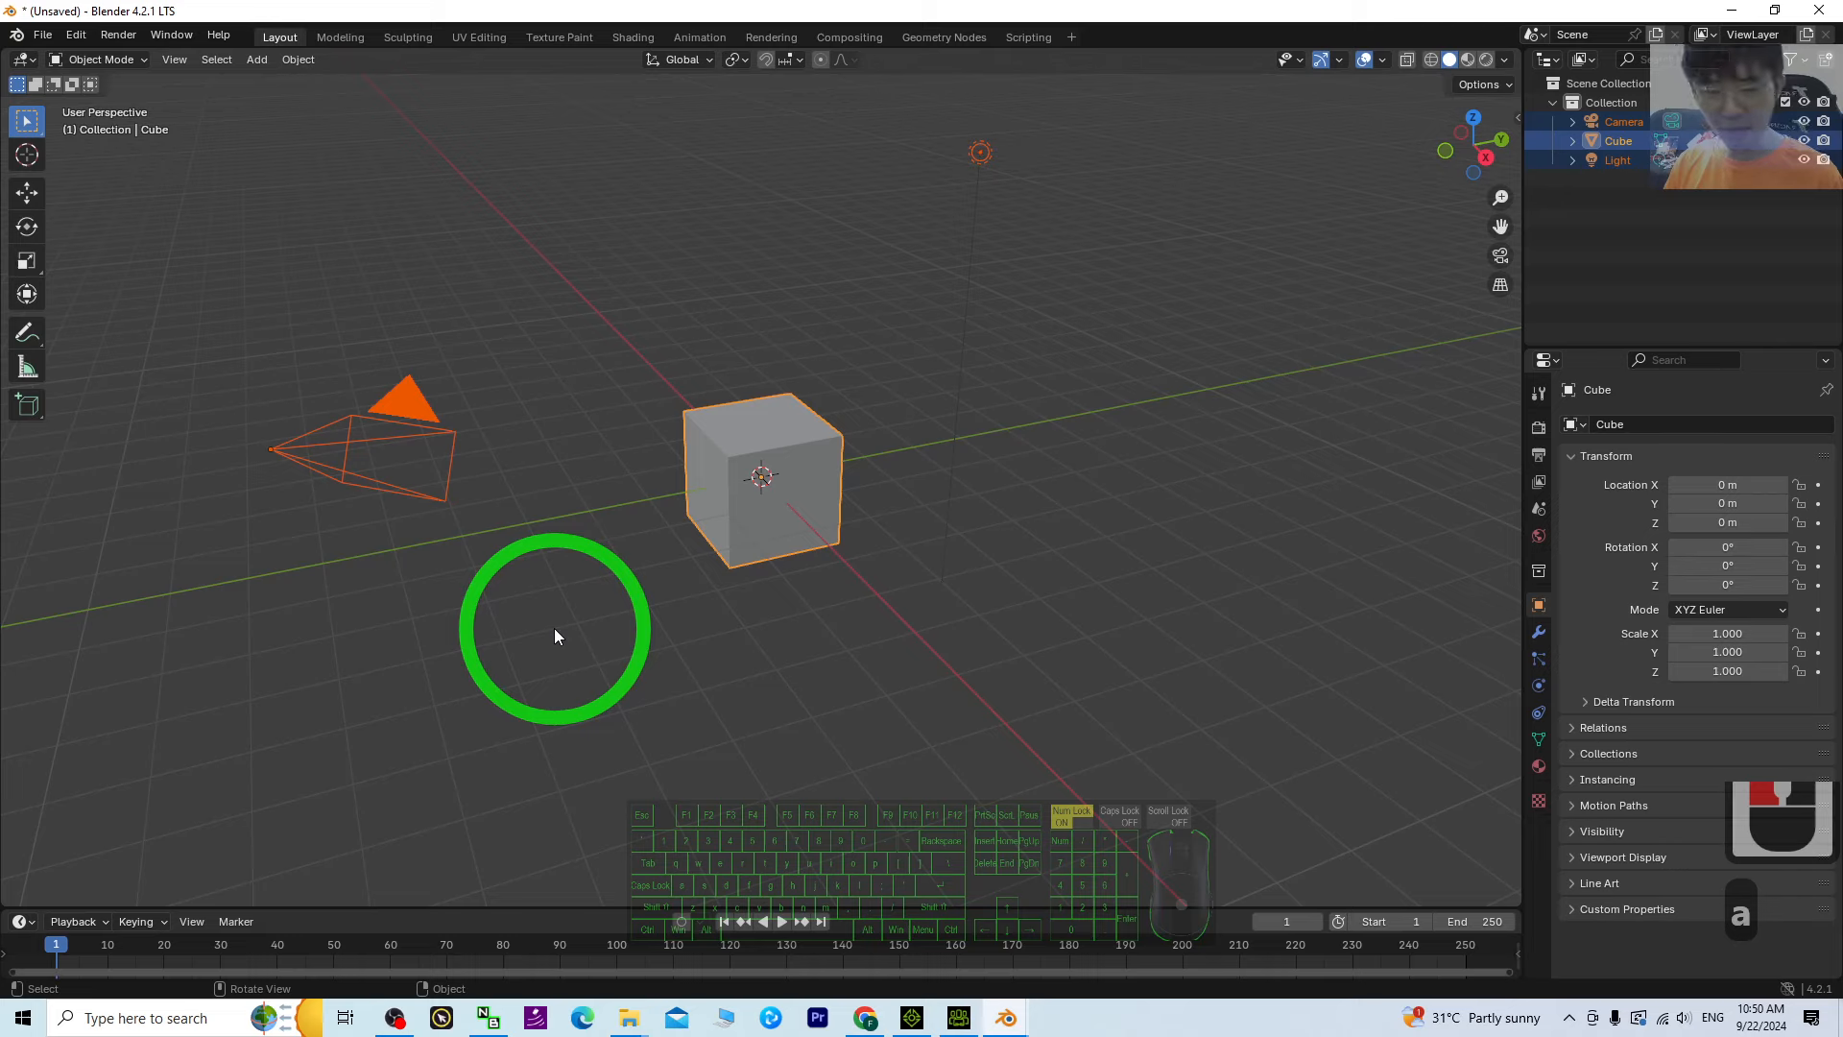
{"action": "key", "text": "Delete"}
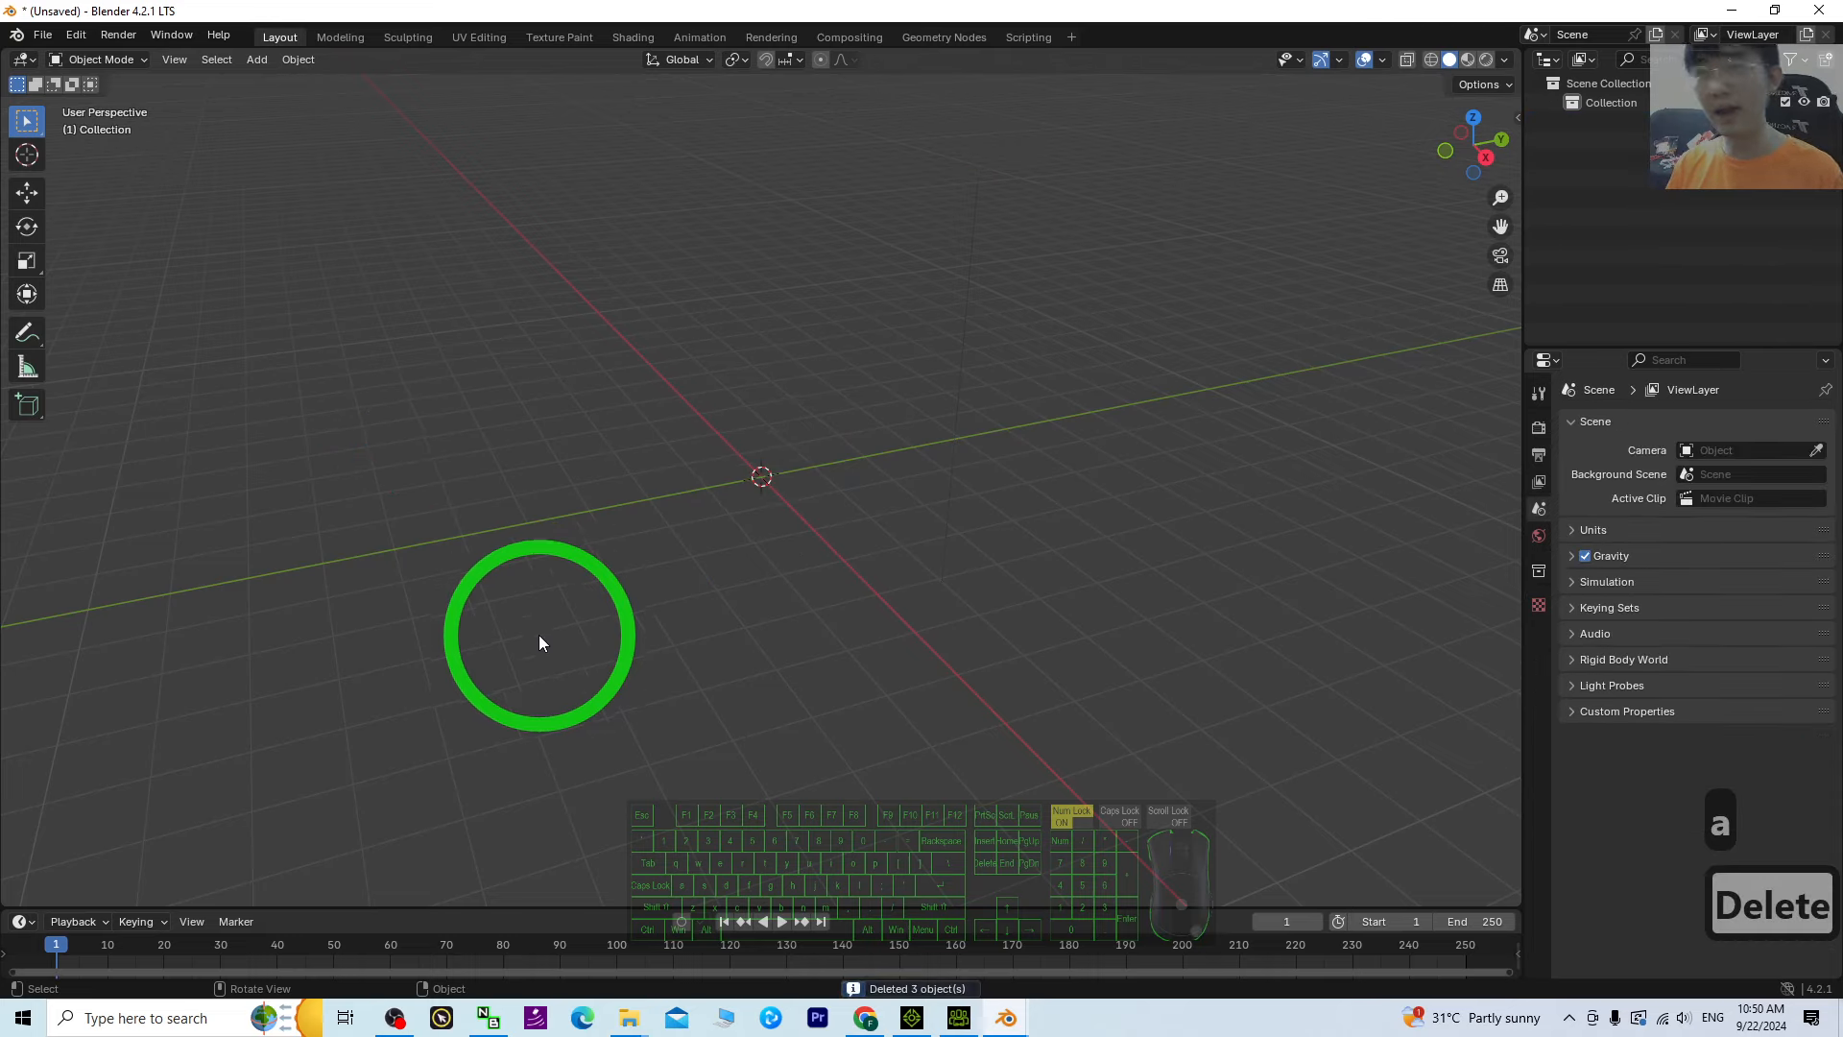
{"action": "left_click", "coordinate": [257, 59]}
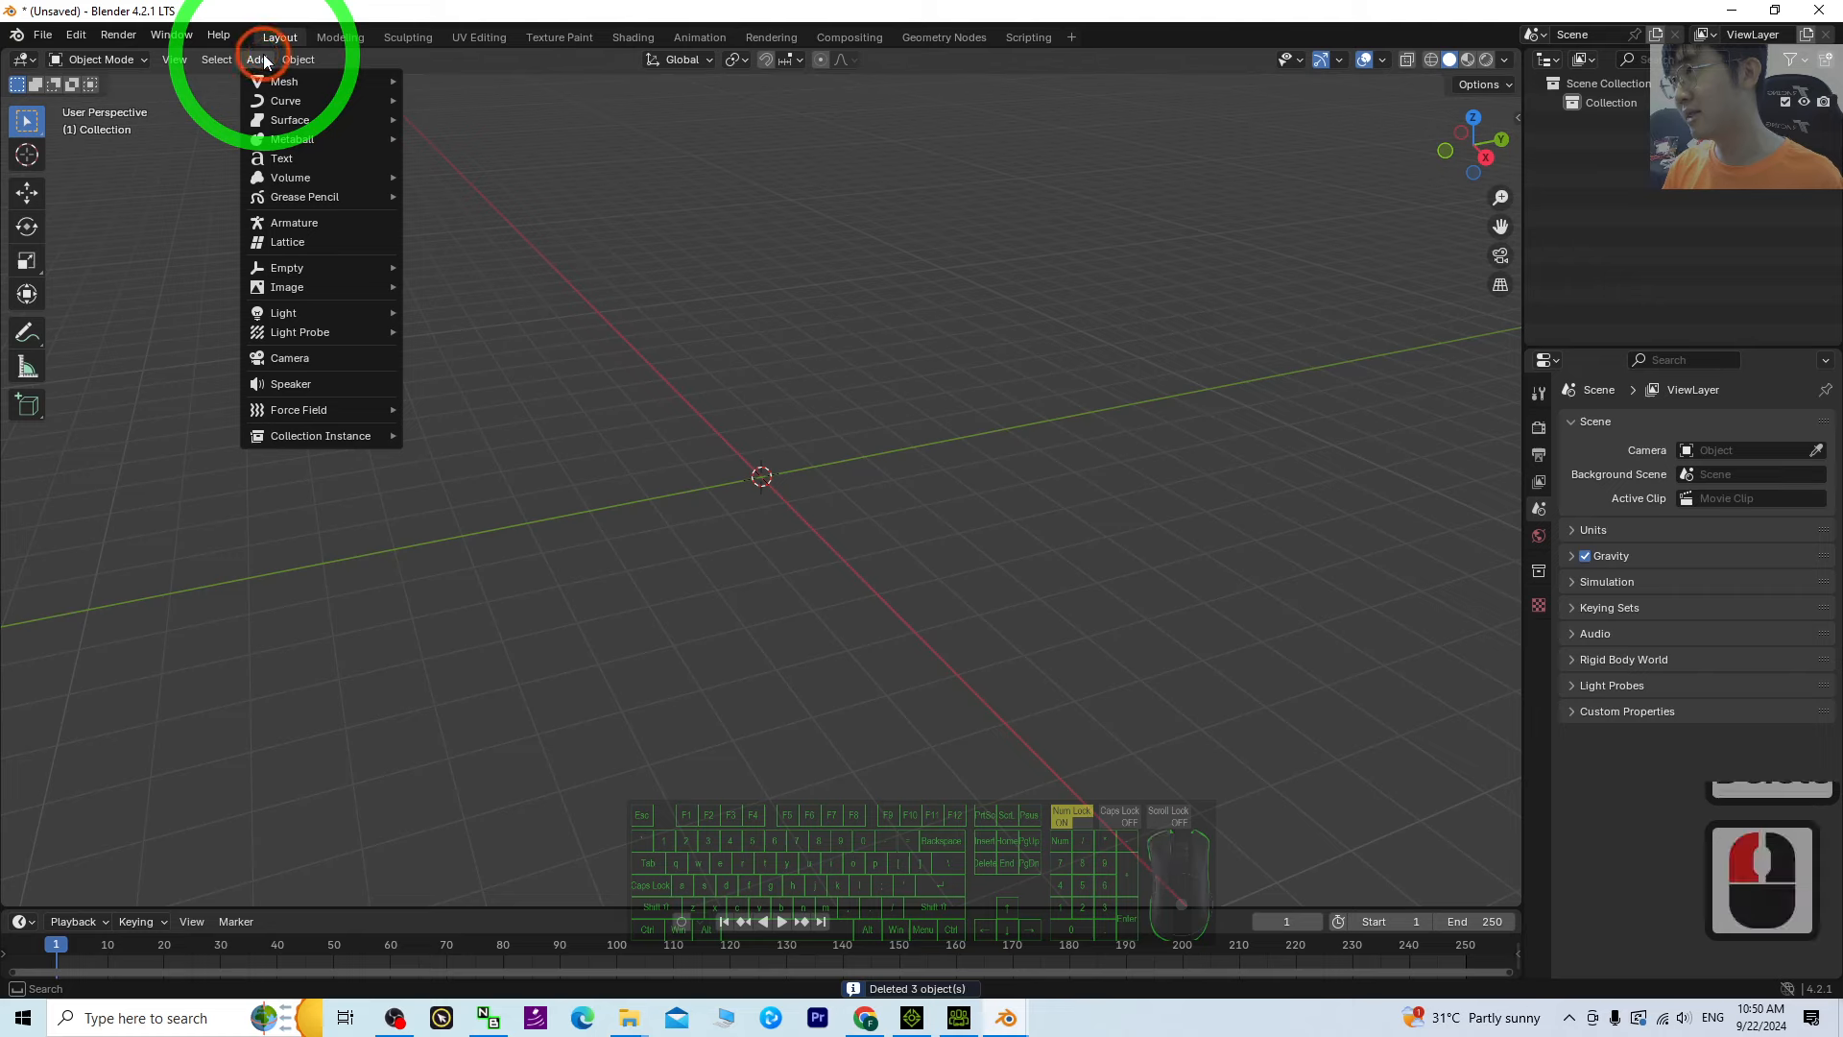
{"action": "left_click", "coordinate": [283, 82]}
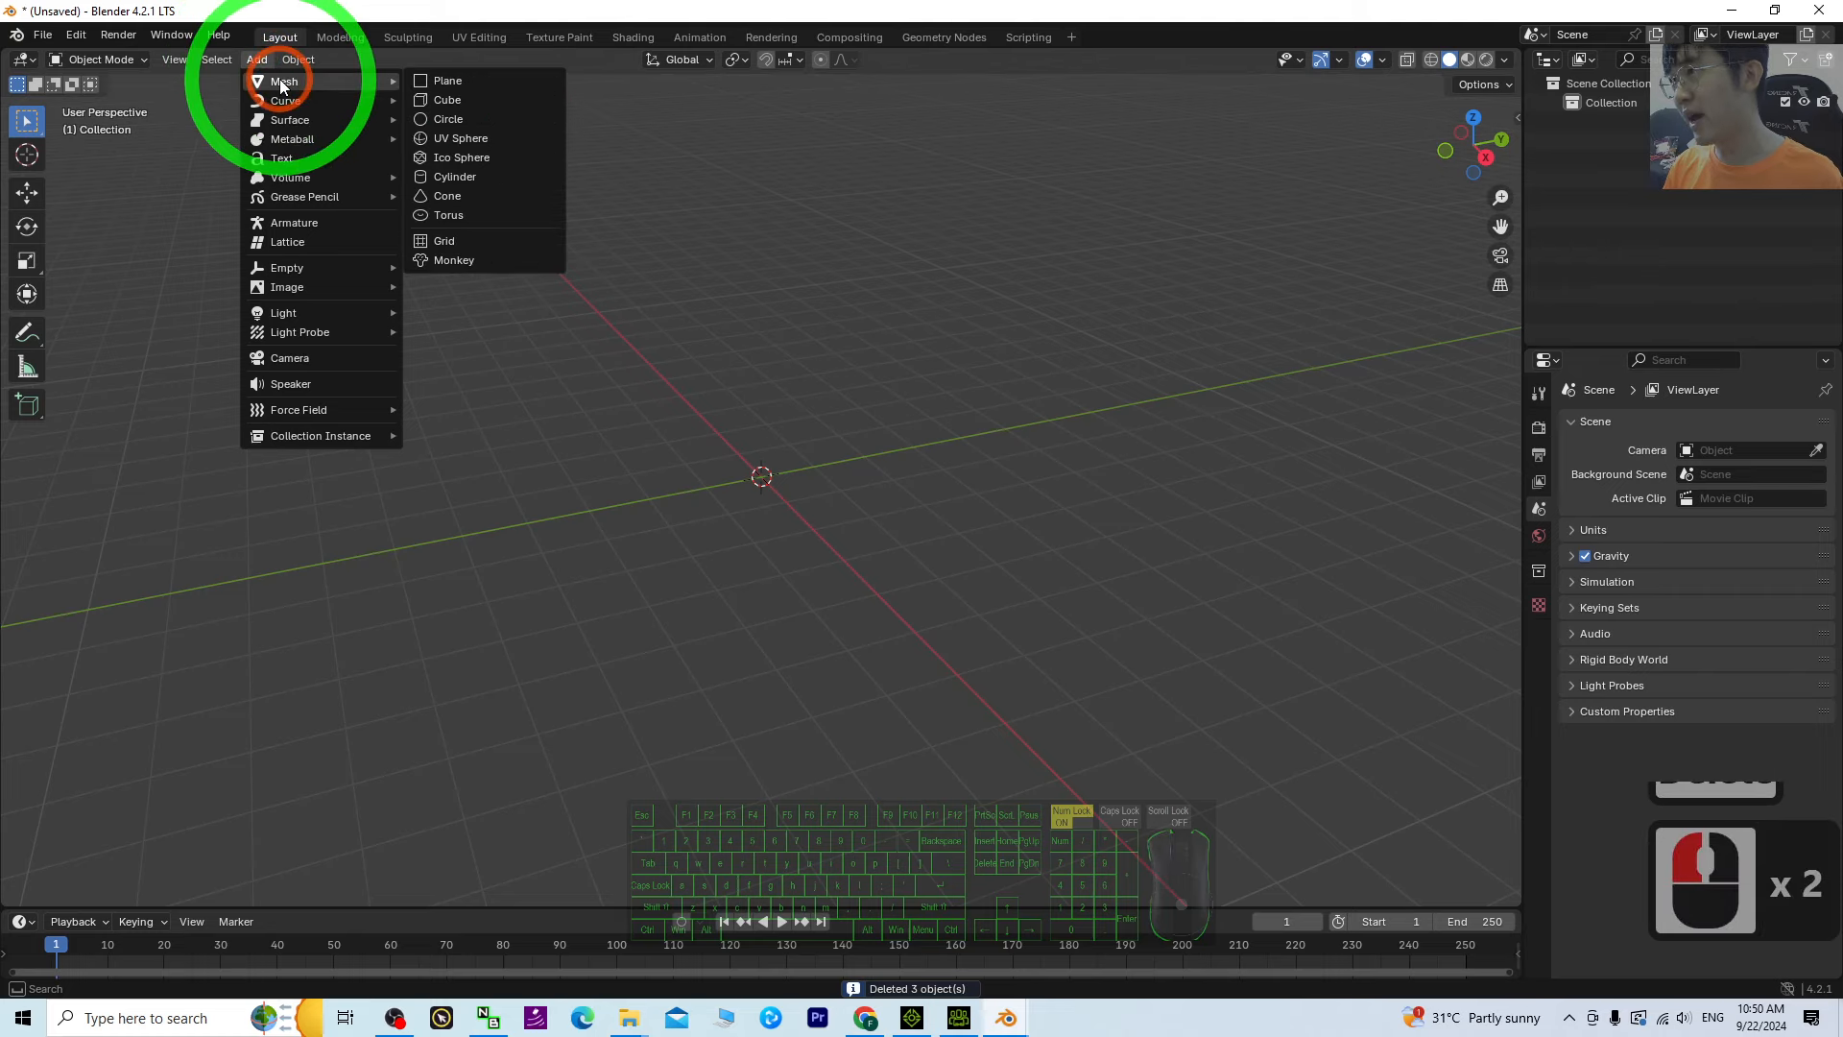
{"action": "left_click", "coordinate": [465, 160]}
{"action": "scroll", "coordinate": [1110, 475], "scroll_direction": "up", "scroll_amount": 7}
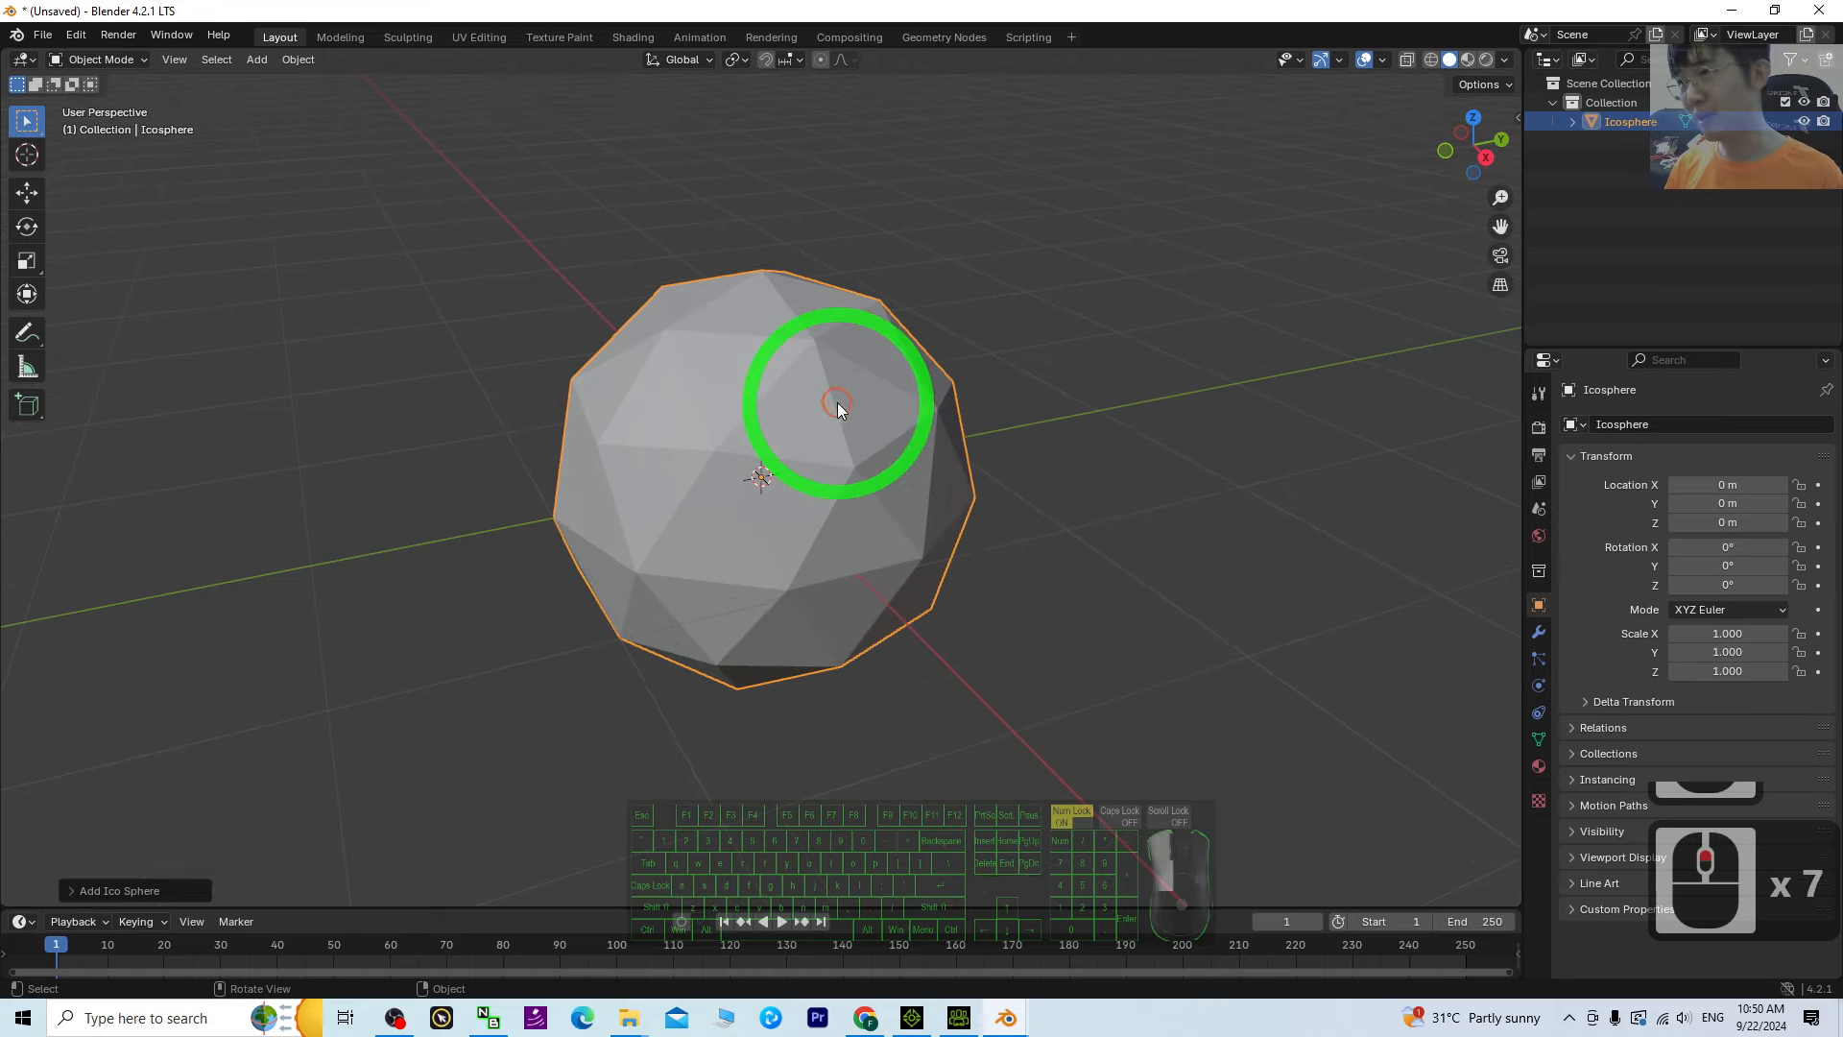
{"action": "left_click", "coordinate": [225, 809]}
{"action": "left_click", "coordinate": [814, 456]}
{"action": "left_click", "coordinate": [115, 891]}
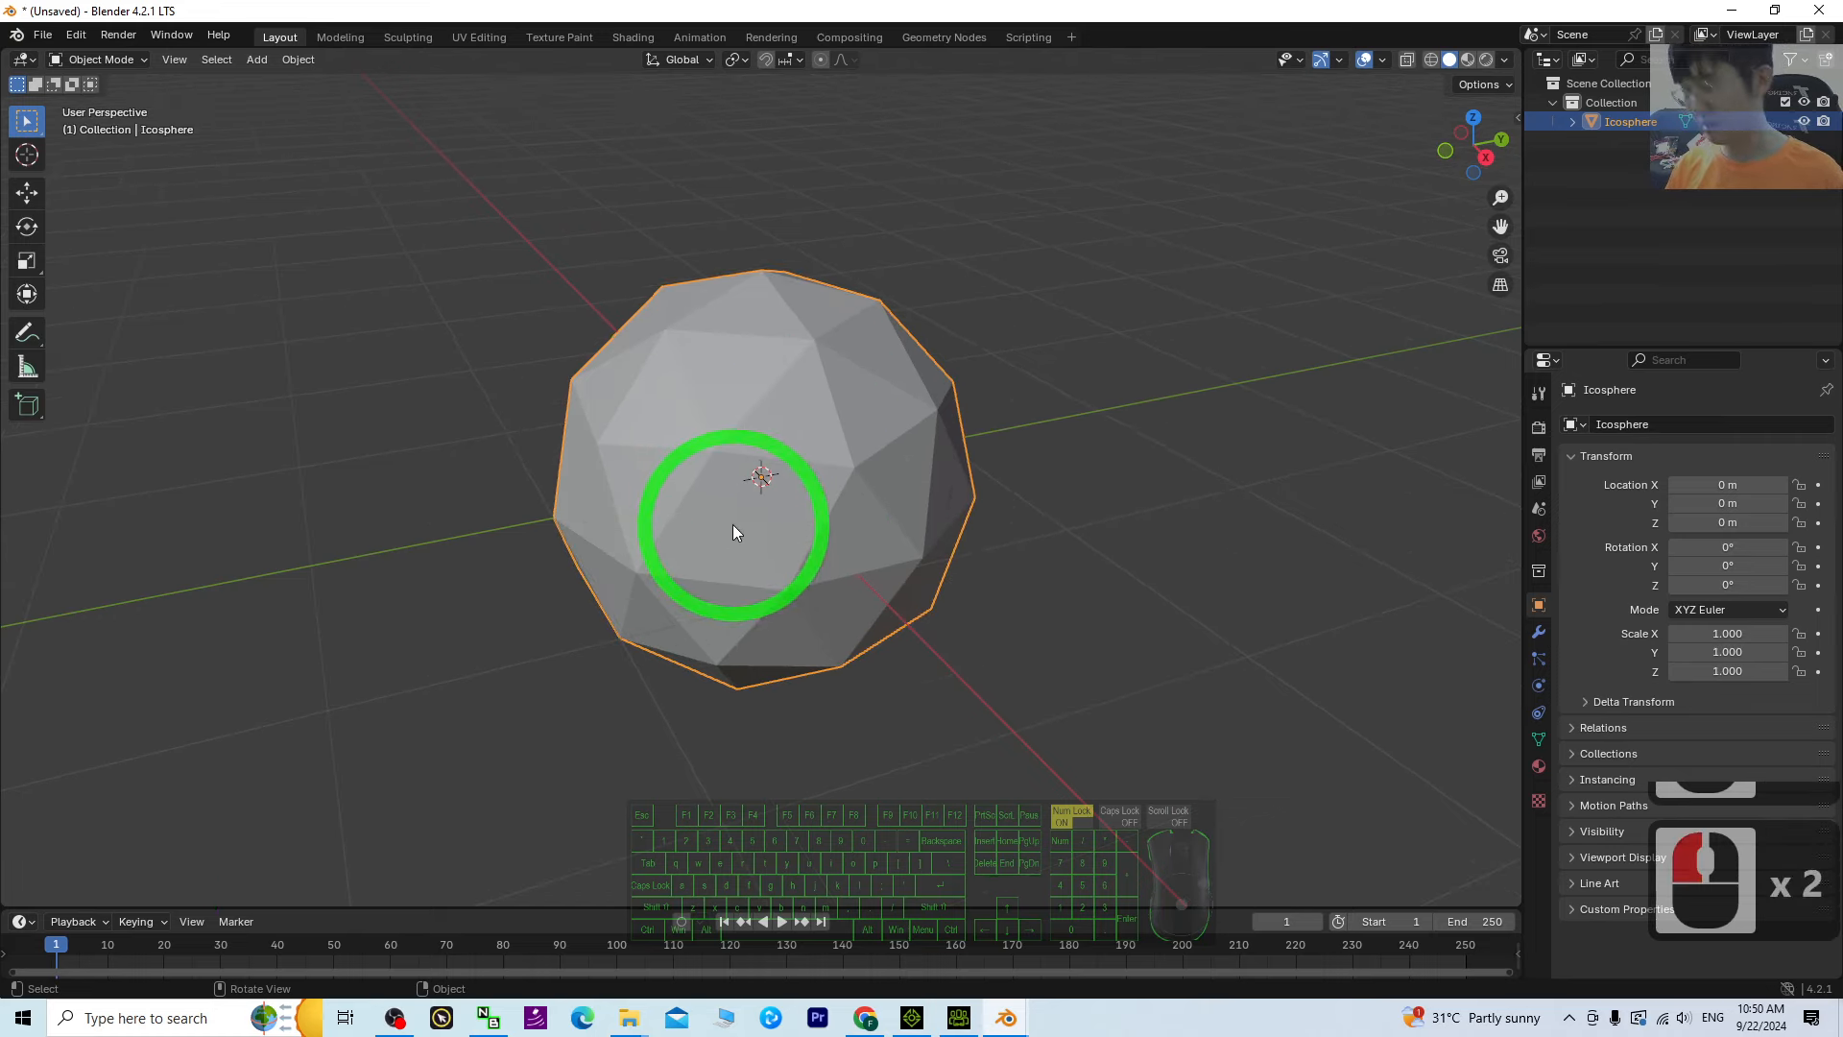
{"action": "key", "text": "ctrl+z"}
{"action": "key", "text": "ctrl+z"}
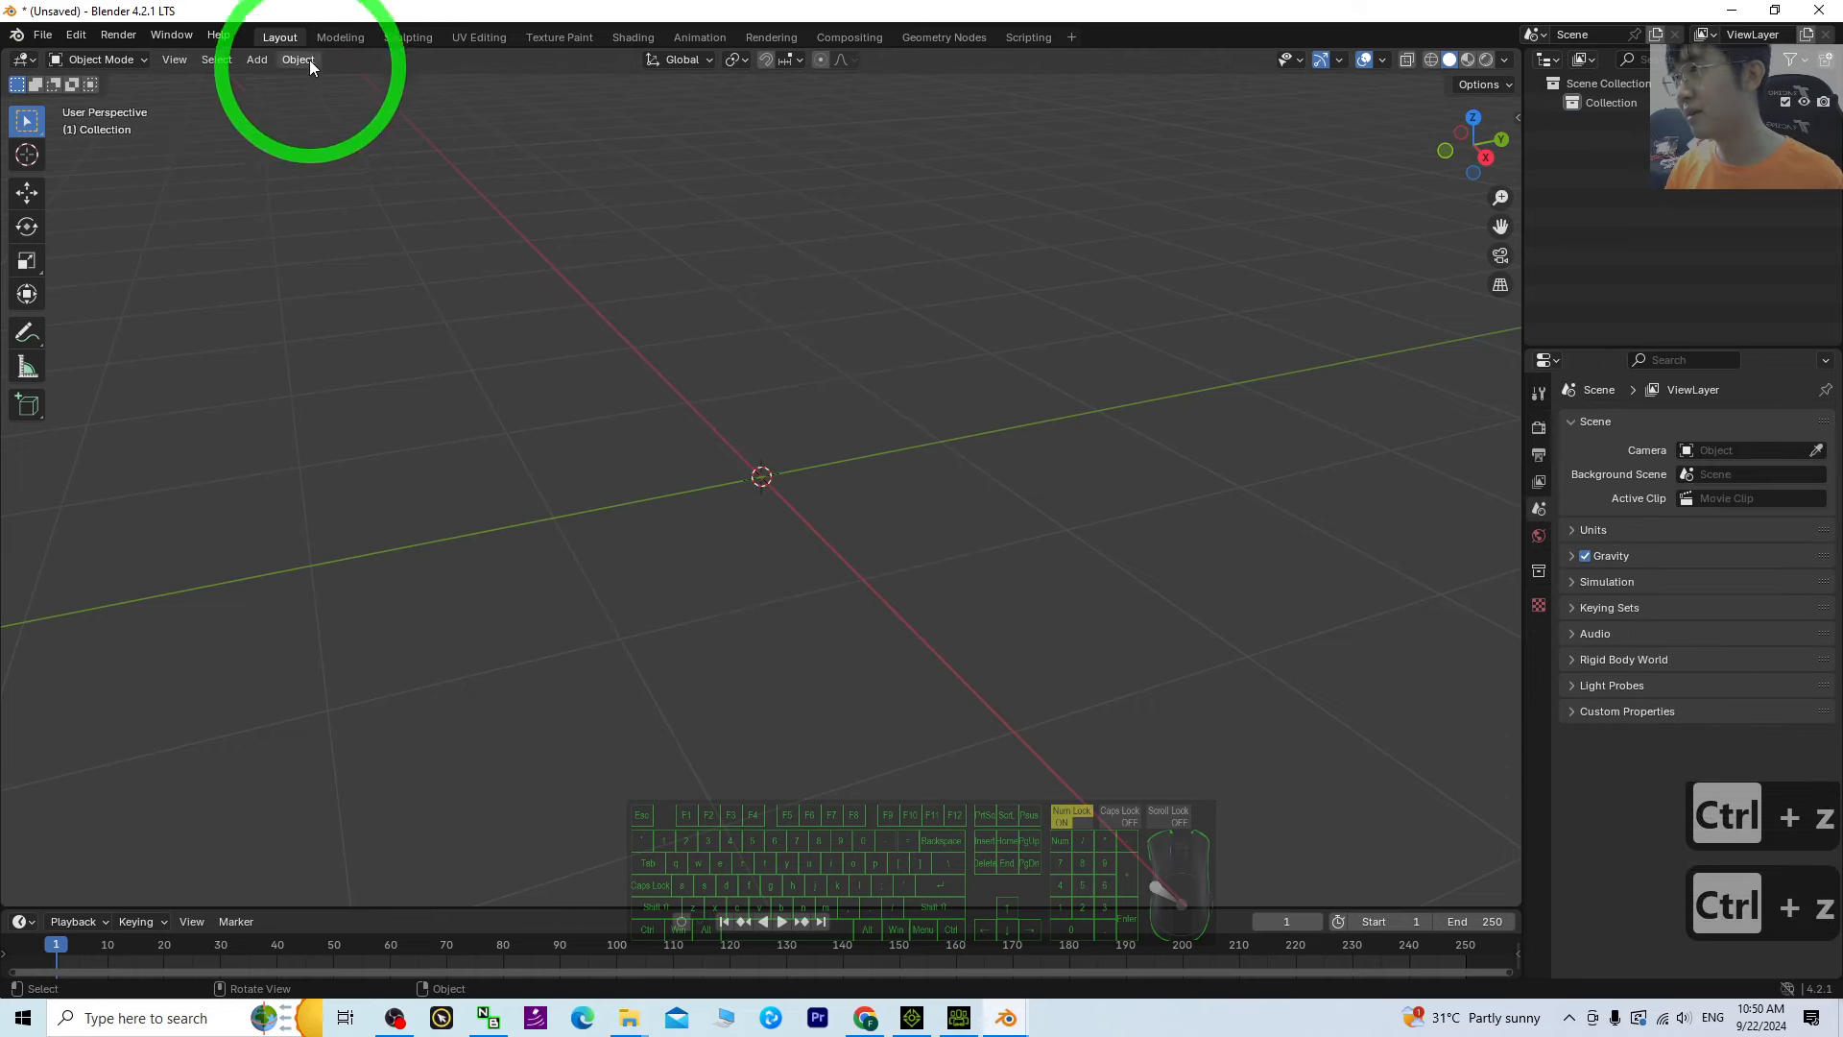
Add an ico sphere mesh at the origin with its subdivisions set to 3
{"action": "left_click", "coordinate": [256, 59]}
{"action": "left_click", "coordinate": [266, 81]}
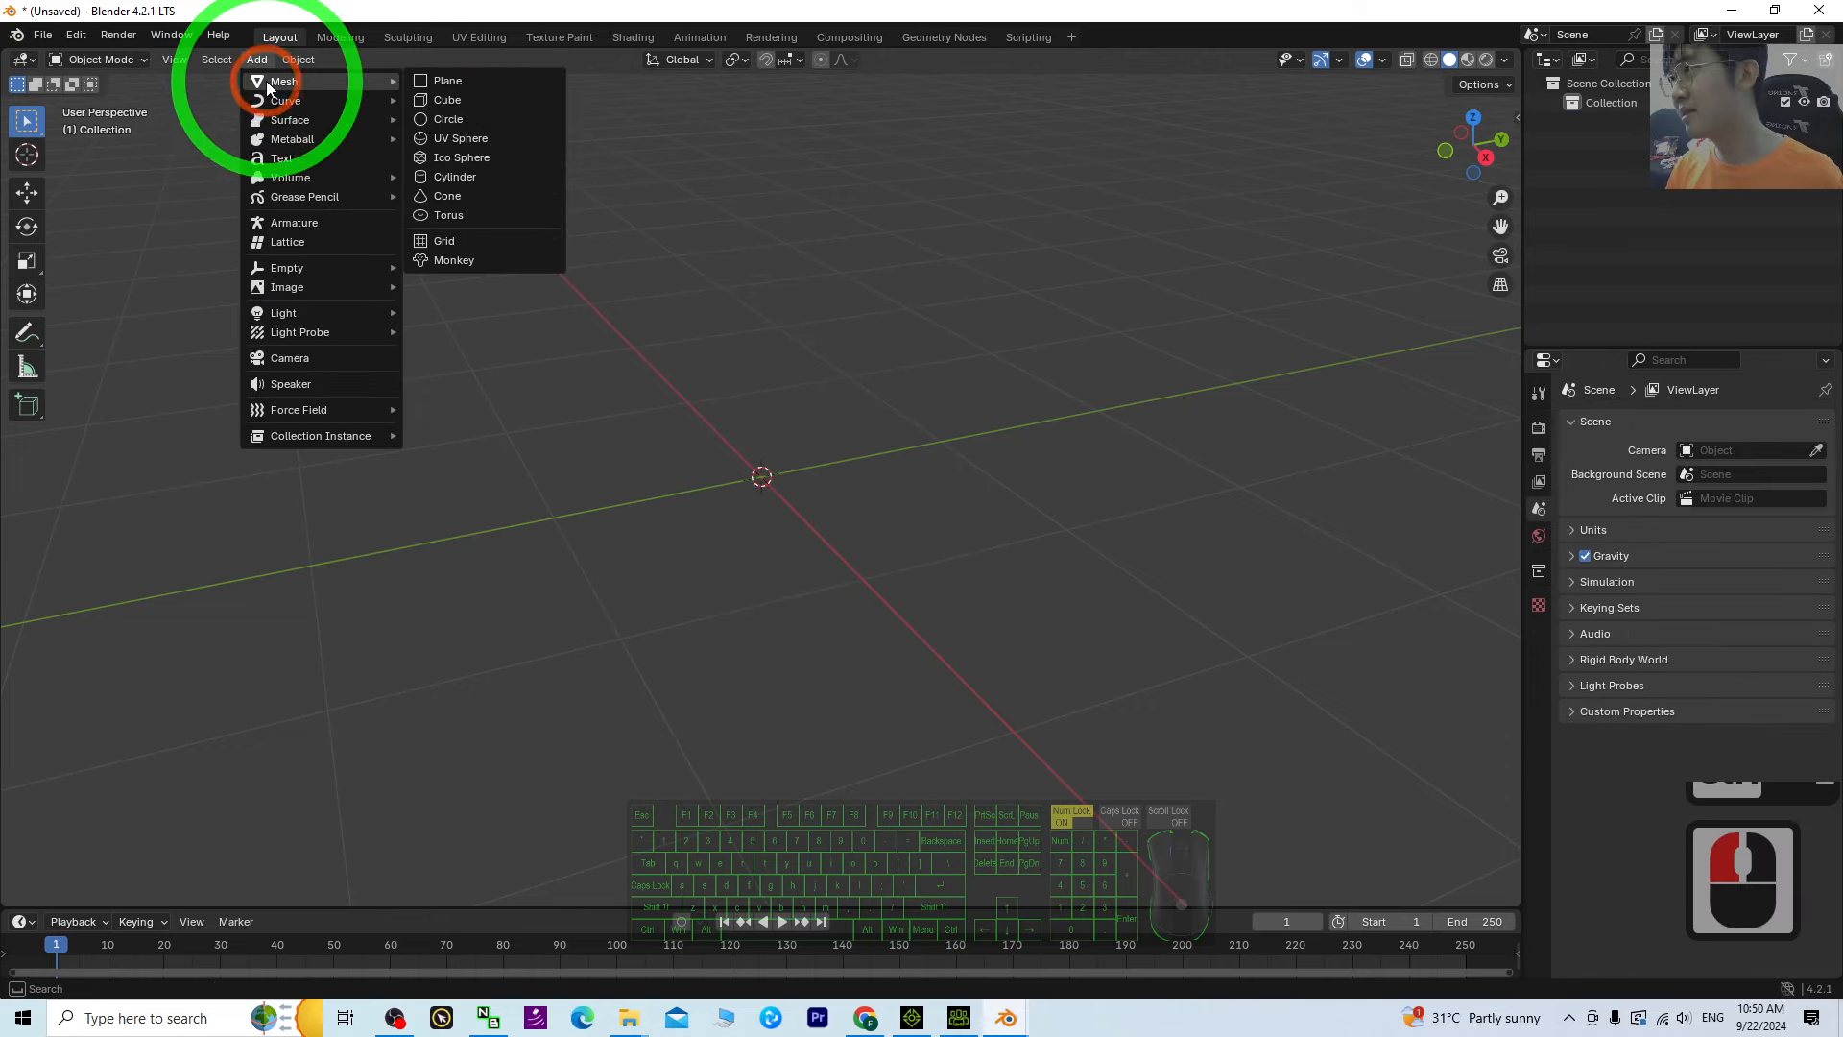
{"action": "left_click", "coordinate": [476, 160]}
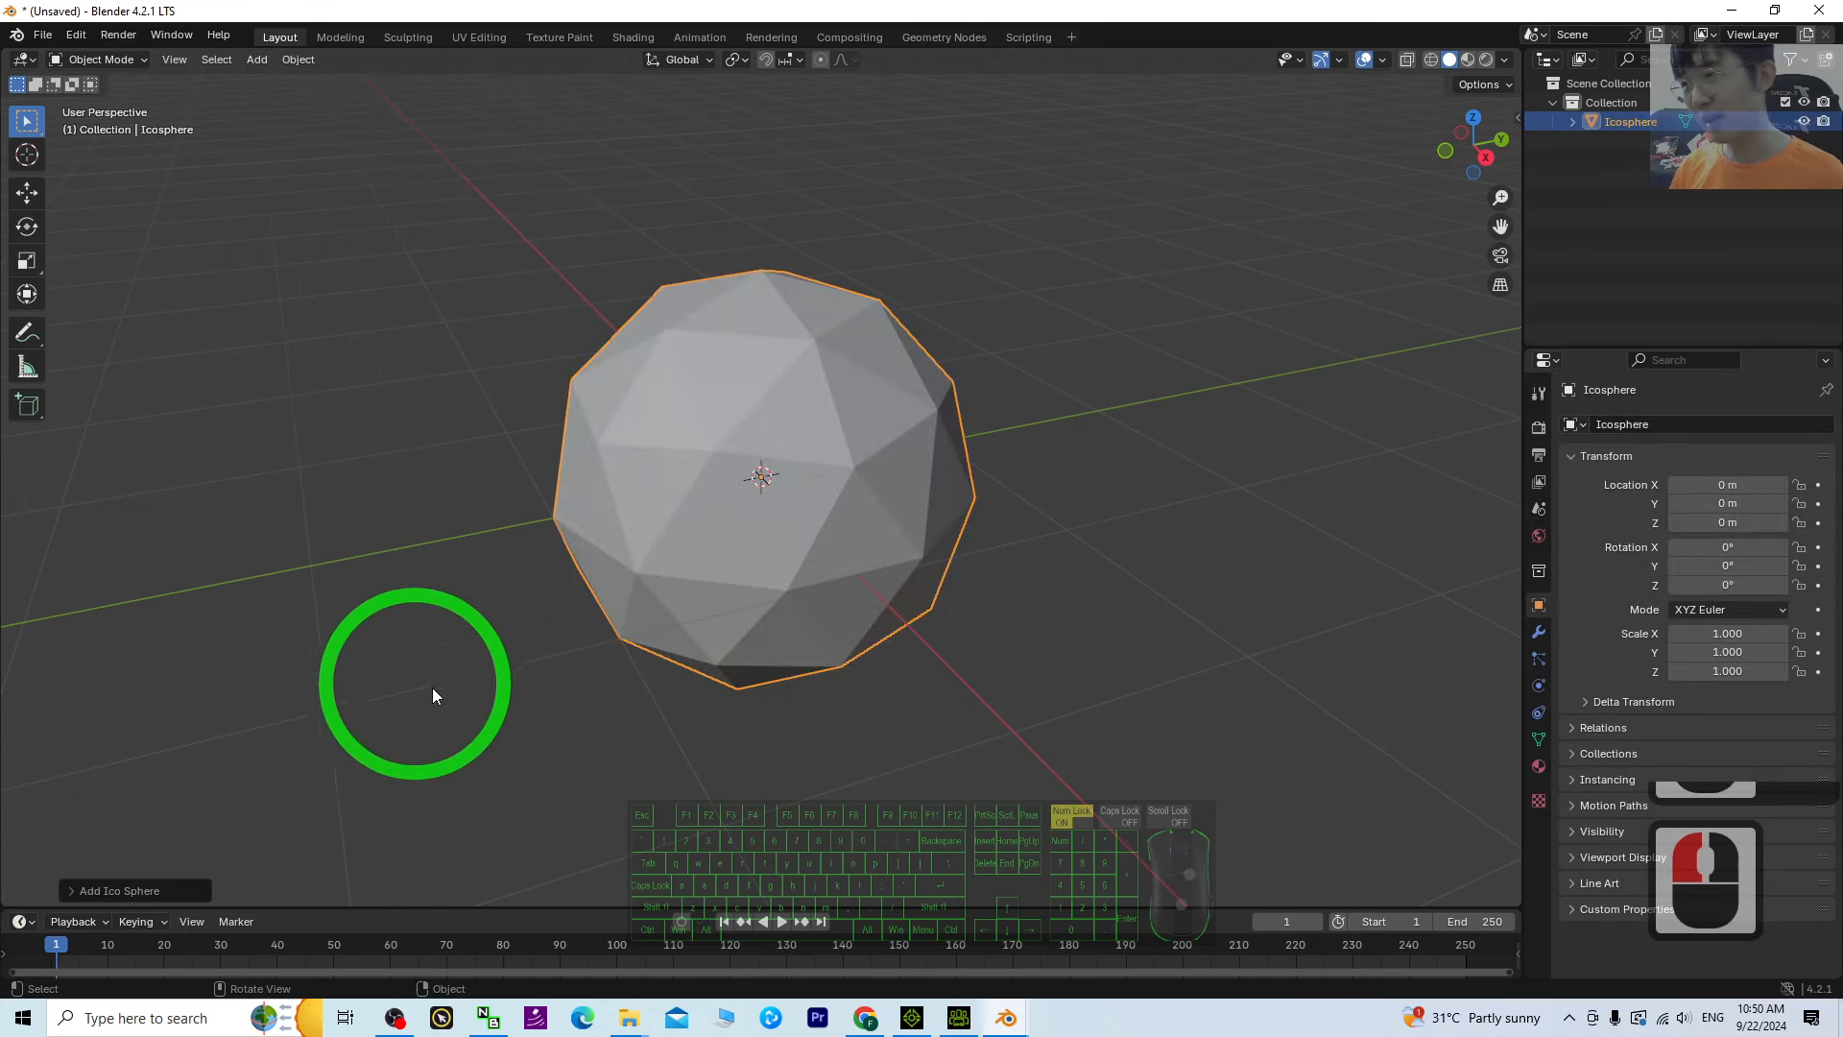
{"action": "left_click", "coordinate": [113, 890]}
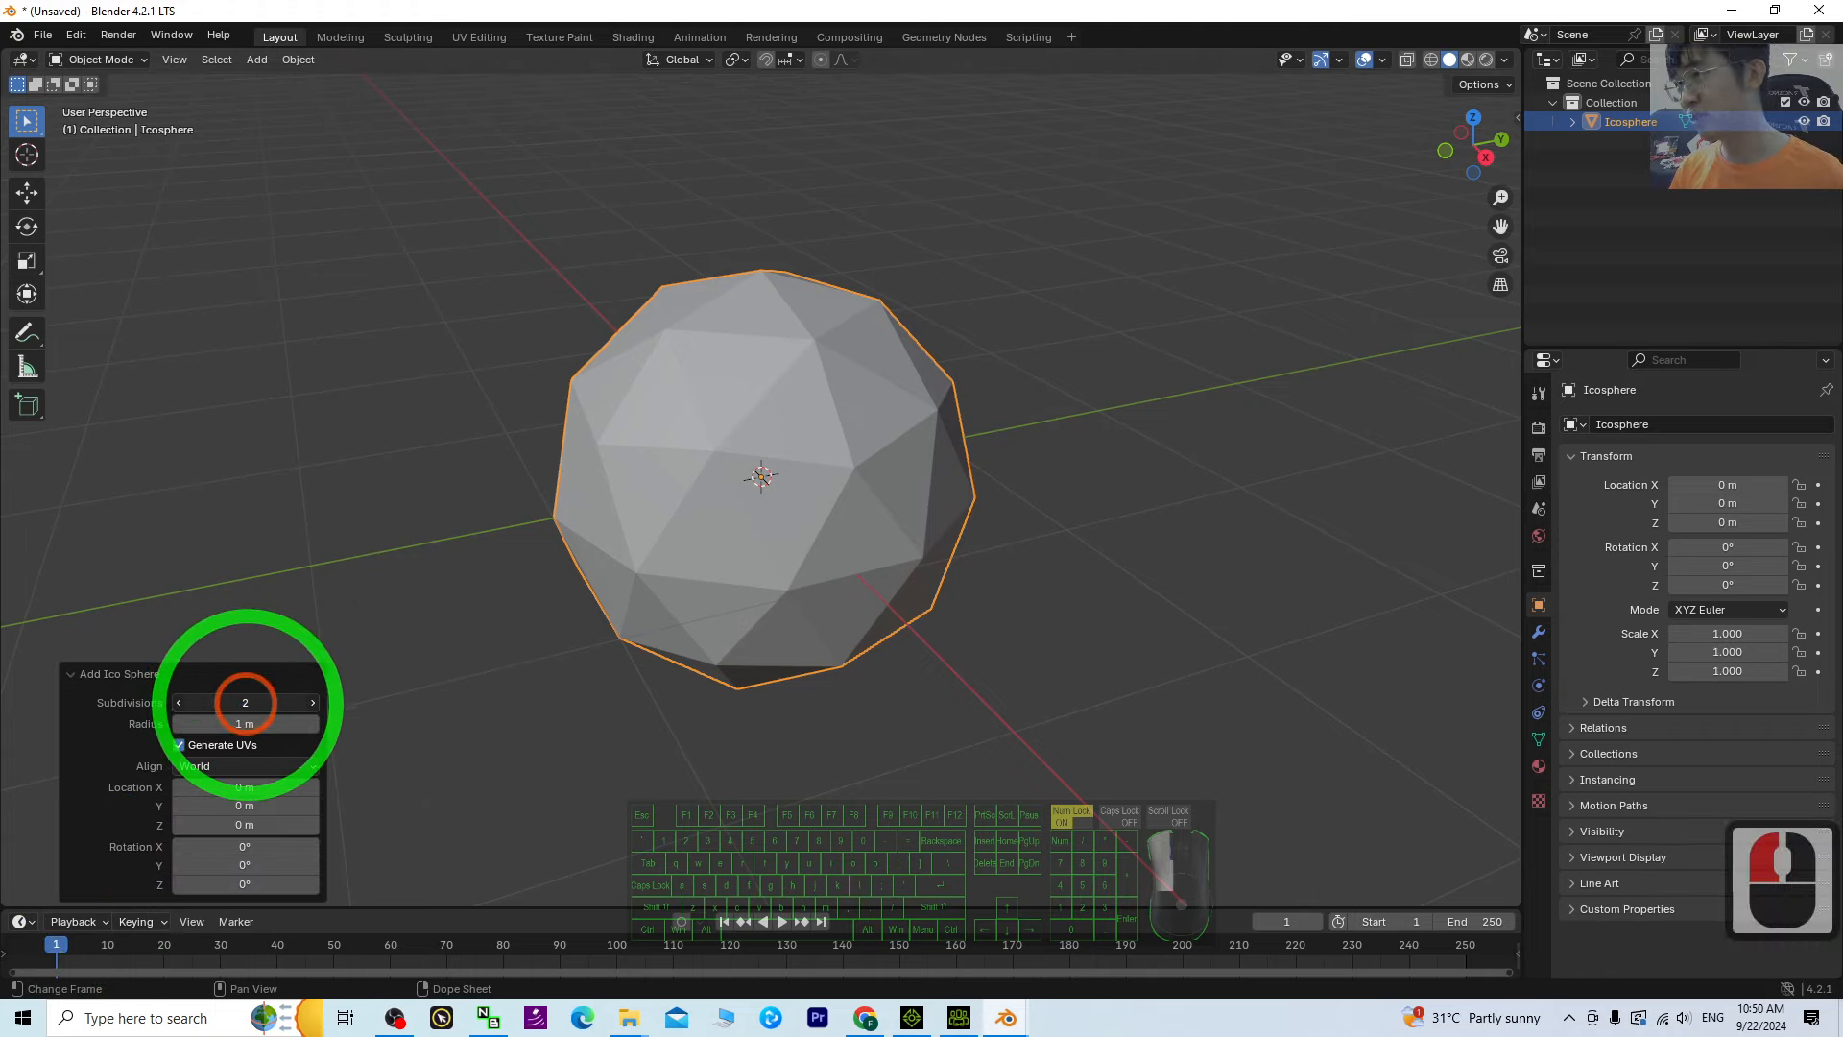
{"action": "mouse_move", "coordinate": [245, 702]}
{"action": "left_mouse_down"}
{"action": "mouse_move", "coordinate": [286, 709]}
{"action": "mouse_move", "coordinate": [268, 711]}
{"action": "left_mouse_up"}
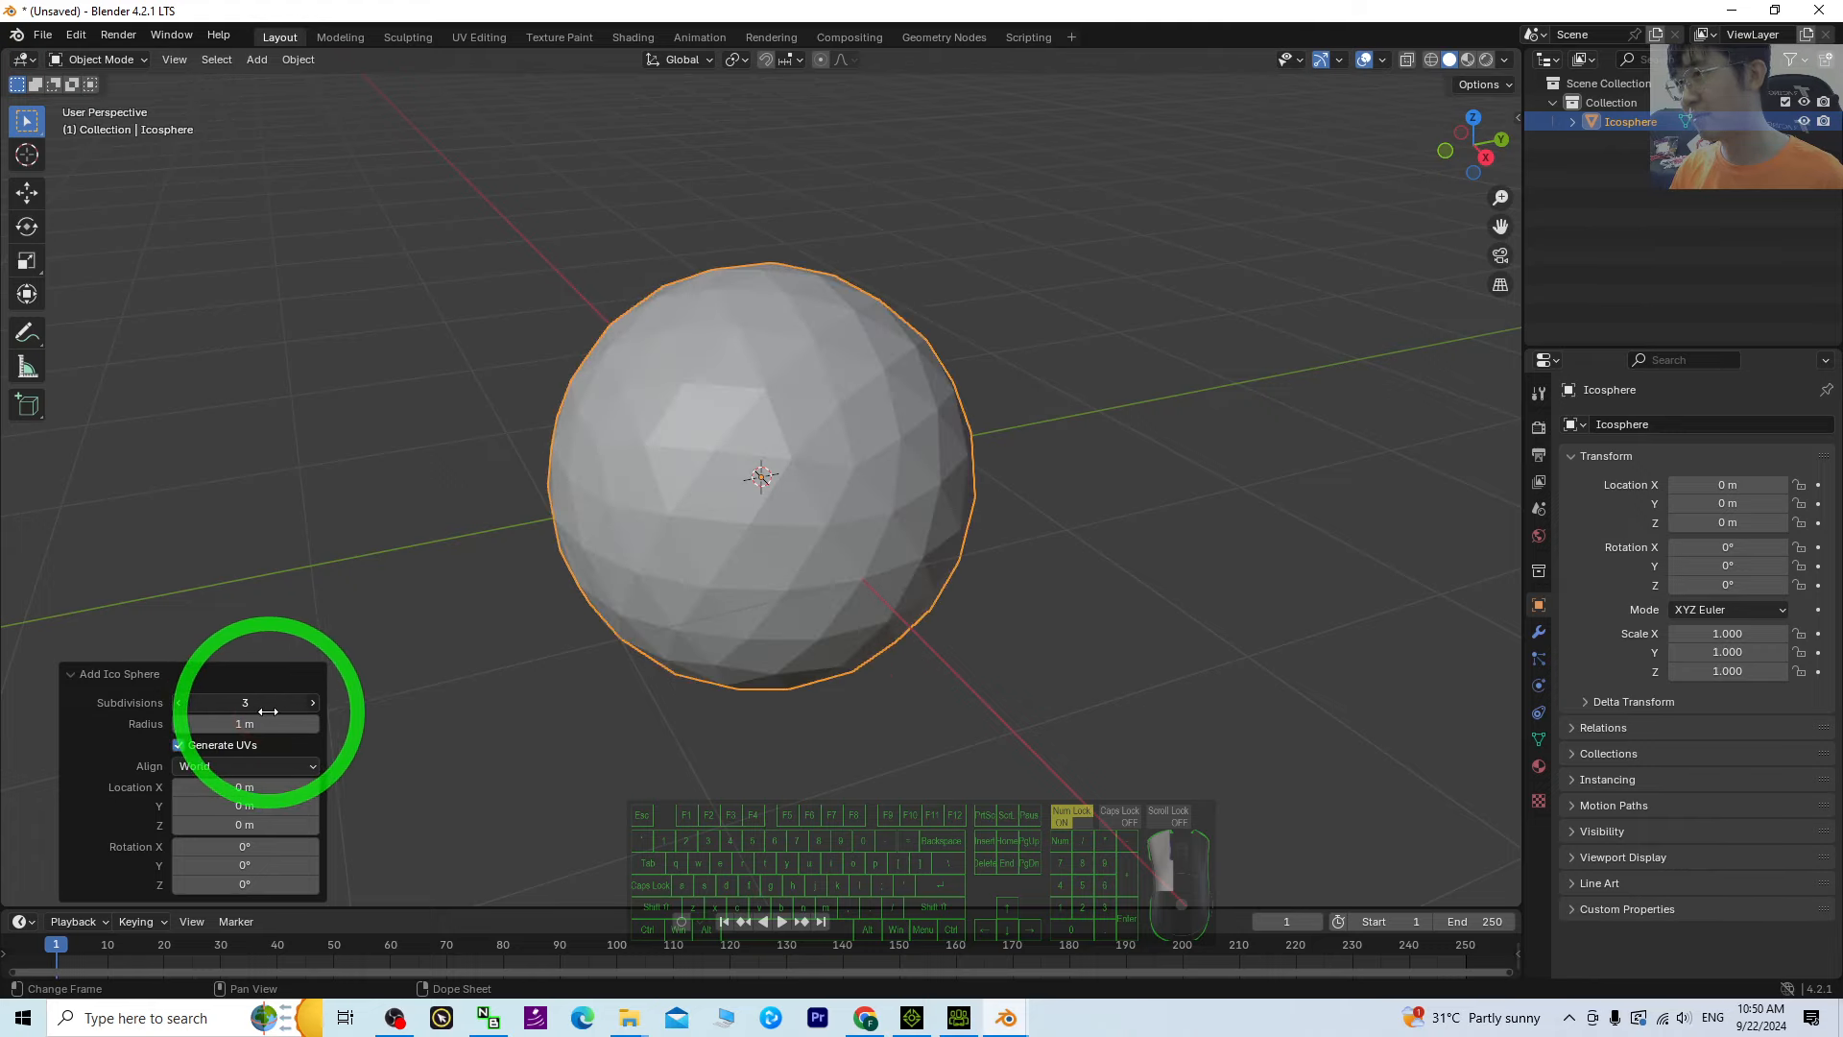
{"action": "left_click", "coordinate": [835, 382]}
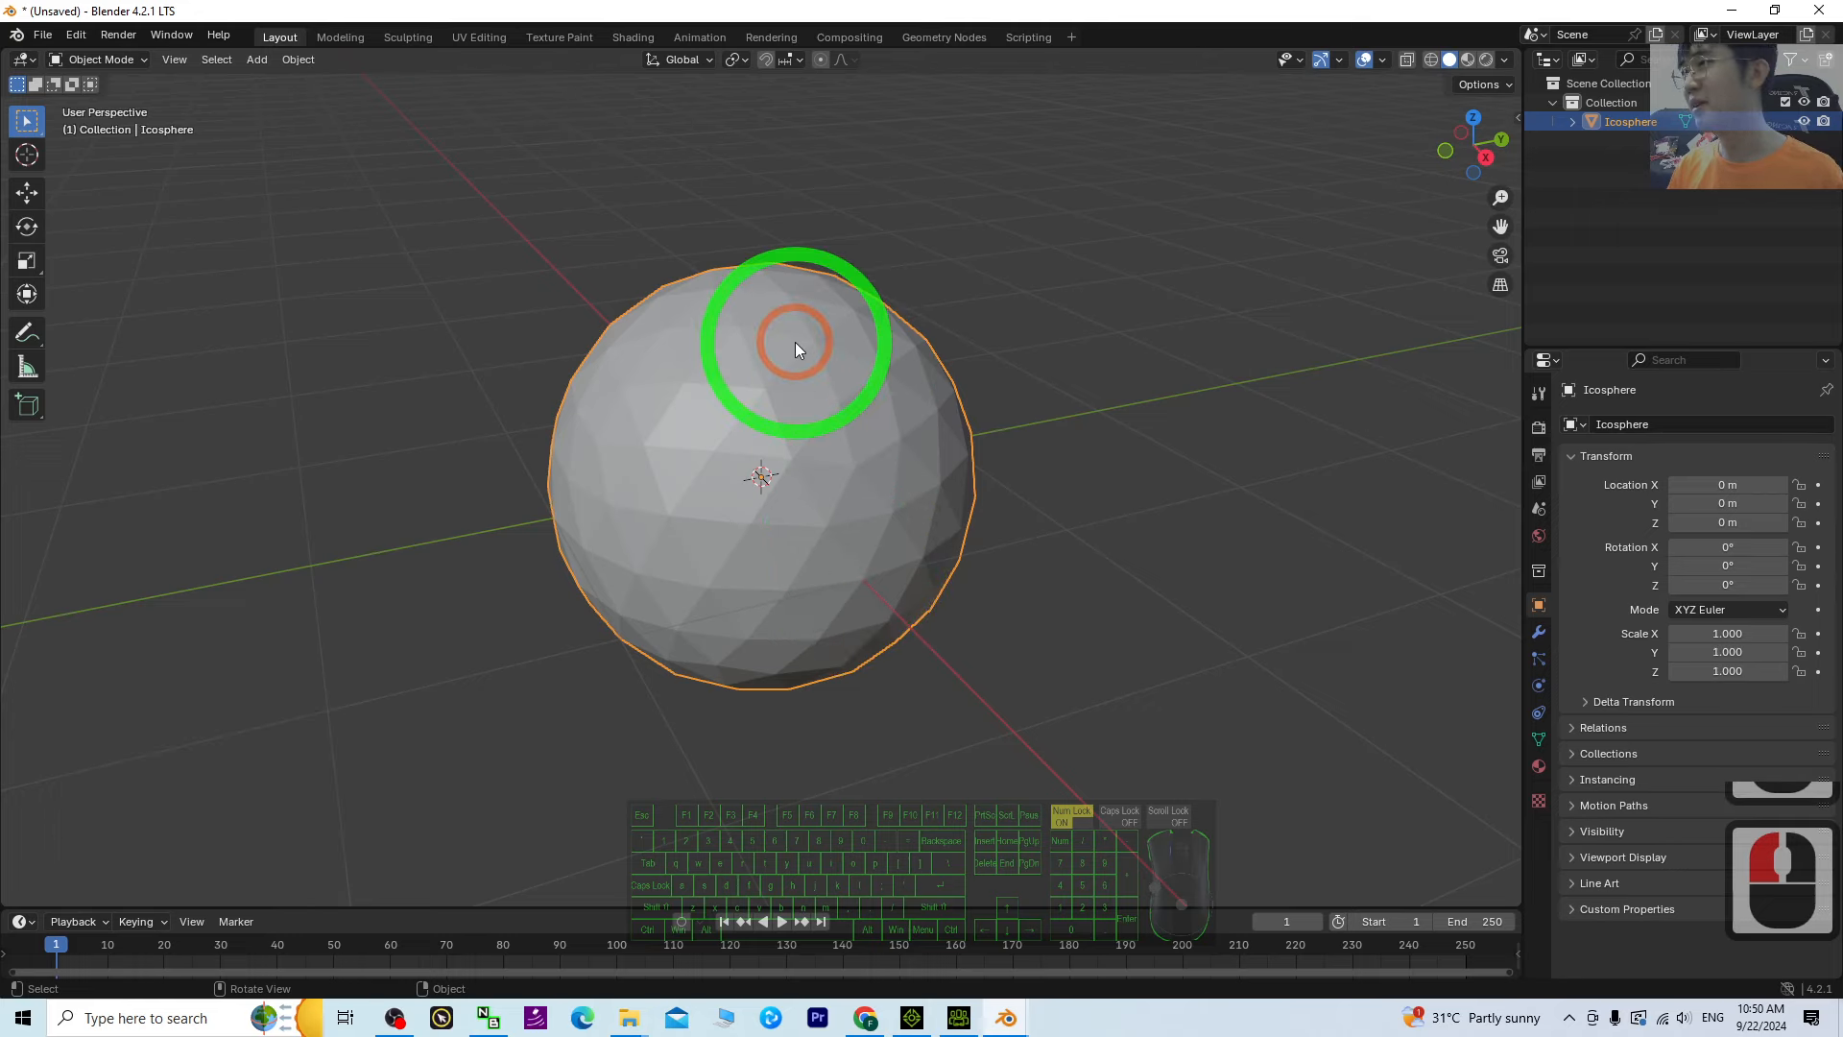
In Edit Mode, select the sphere's whole mesh and extrude its individual faces outward by about 0.266 m
{"action": "left_click", "coordinate": [119, 62]}
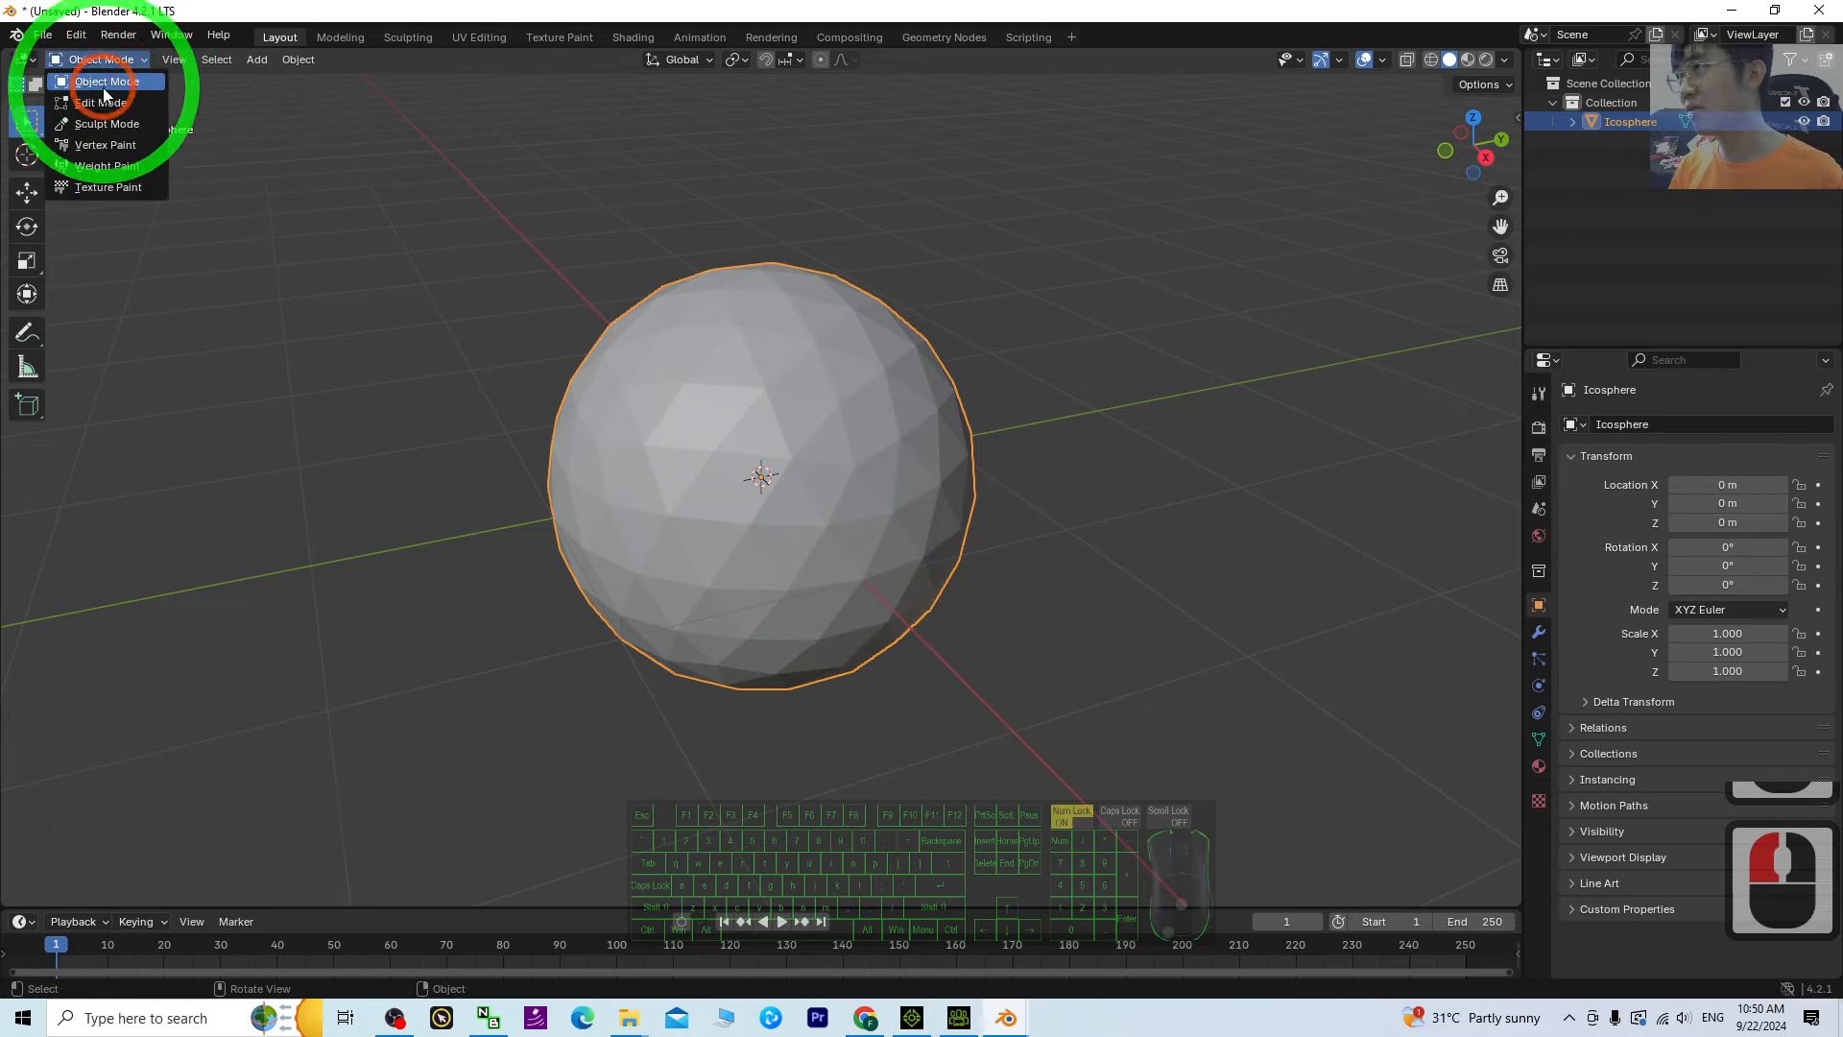
{"action": "left_click", "coordinate": [91, 83]}
{"action": "left_click", "coordinate": [1133, 502]}
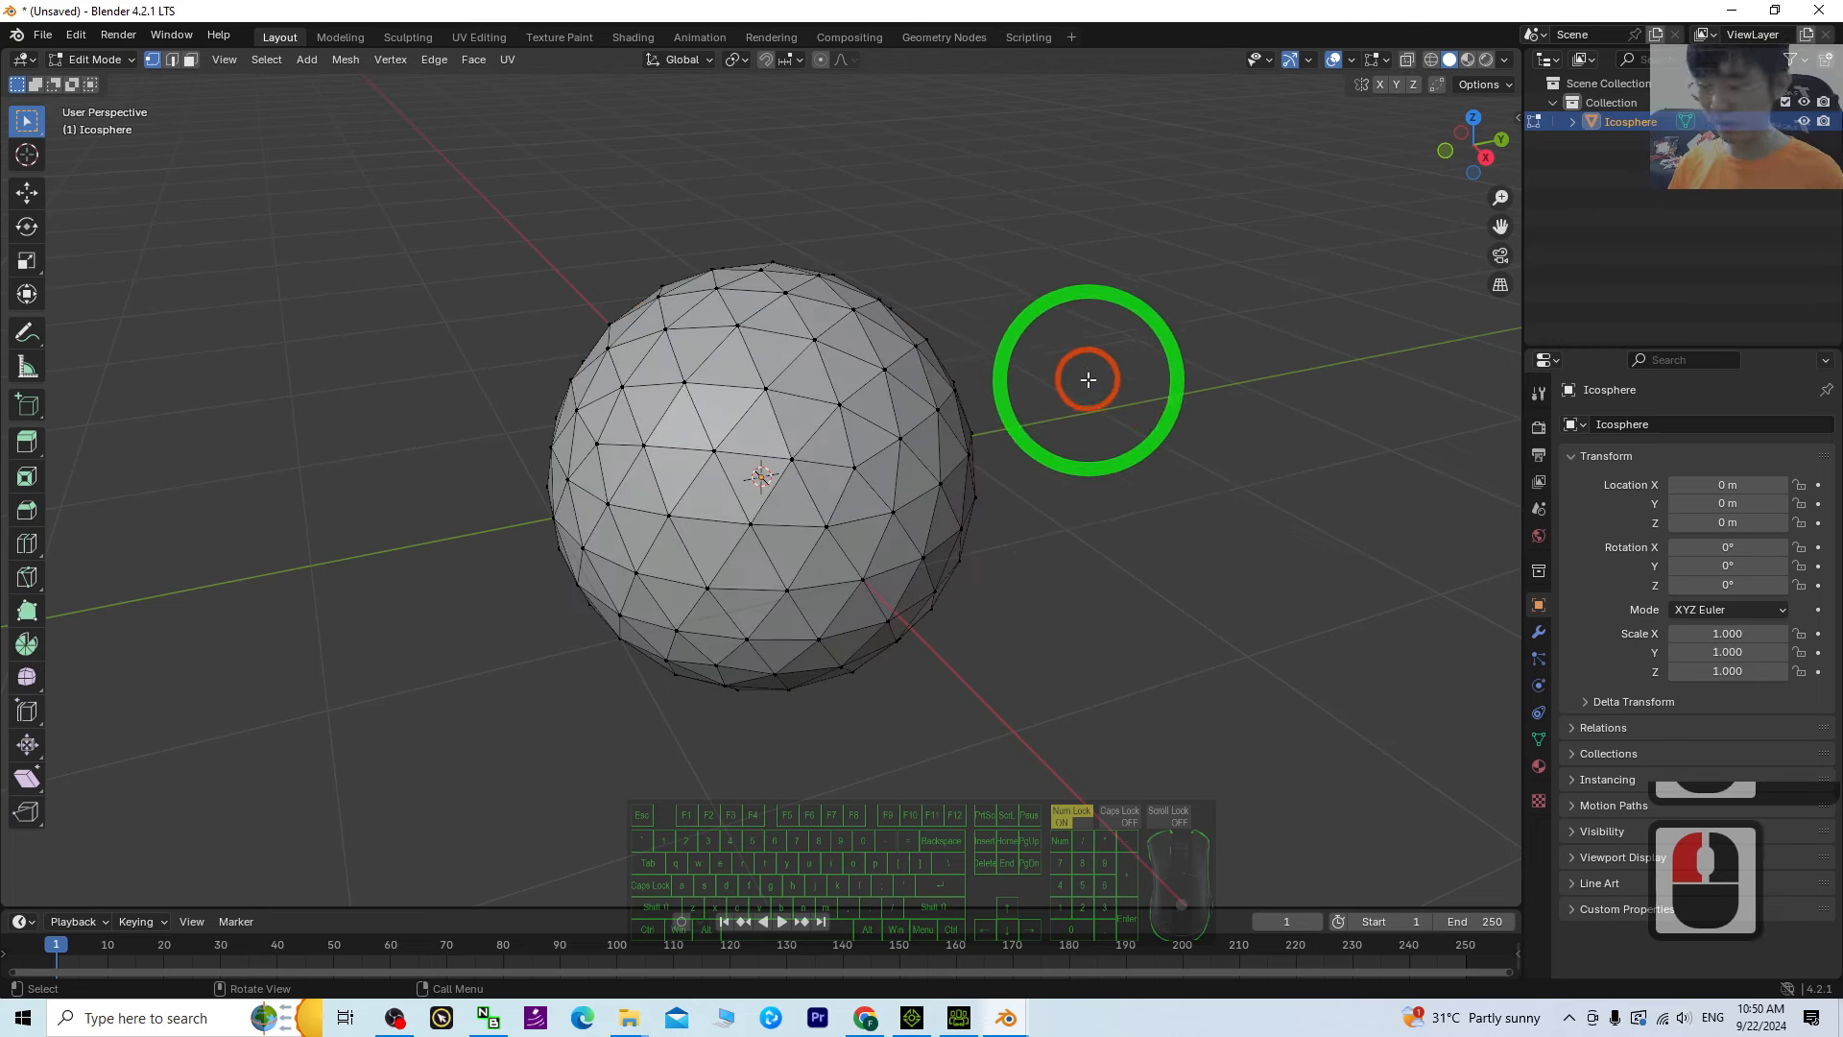
{"action": "key", "text": "a"}
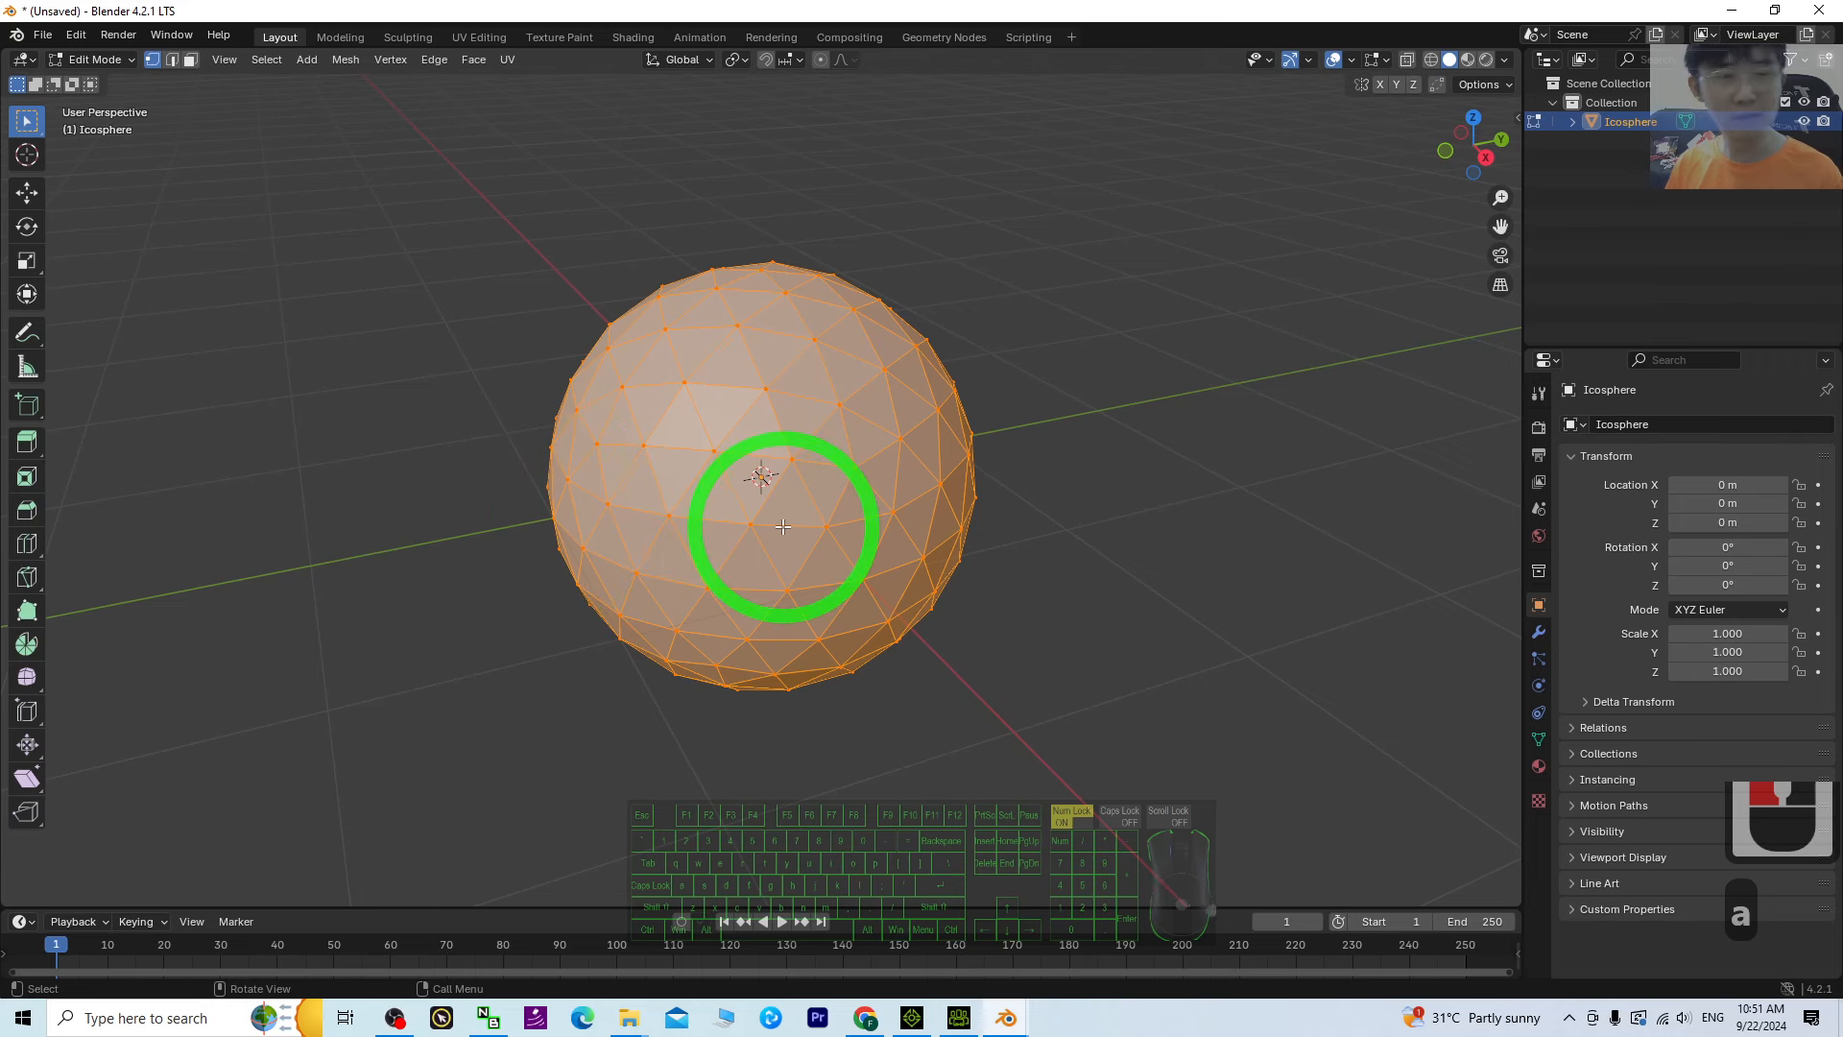
{"action": "scroll", "coordinate": [797, 523], "scroll_direction": "up", "scroll_amount": 2}
{"action": "scroll", "coordinate": [797, 523], "scroll_direction": "down", "scroll_amount": 1}
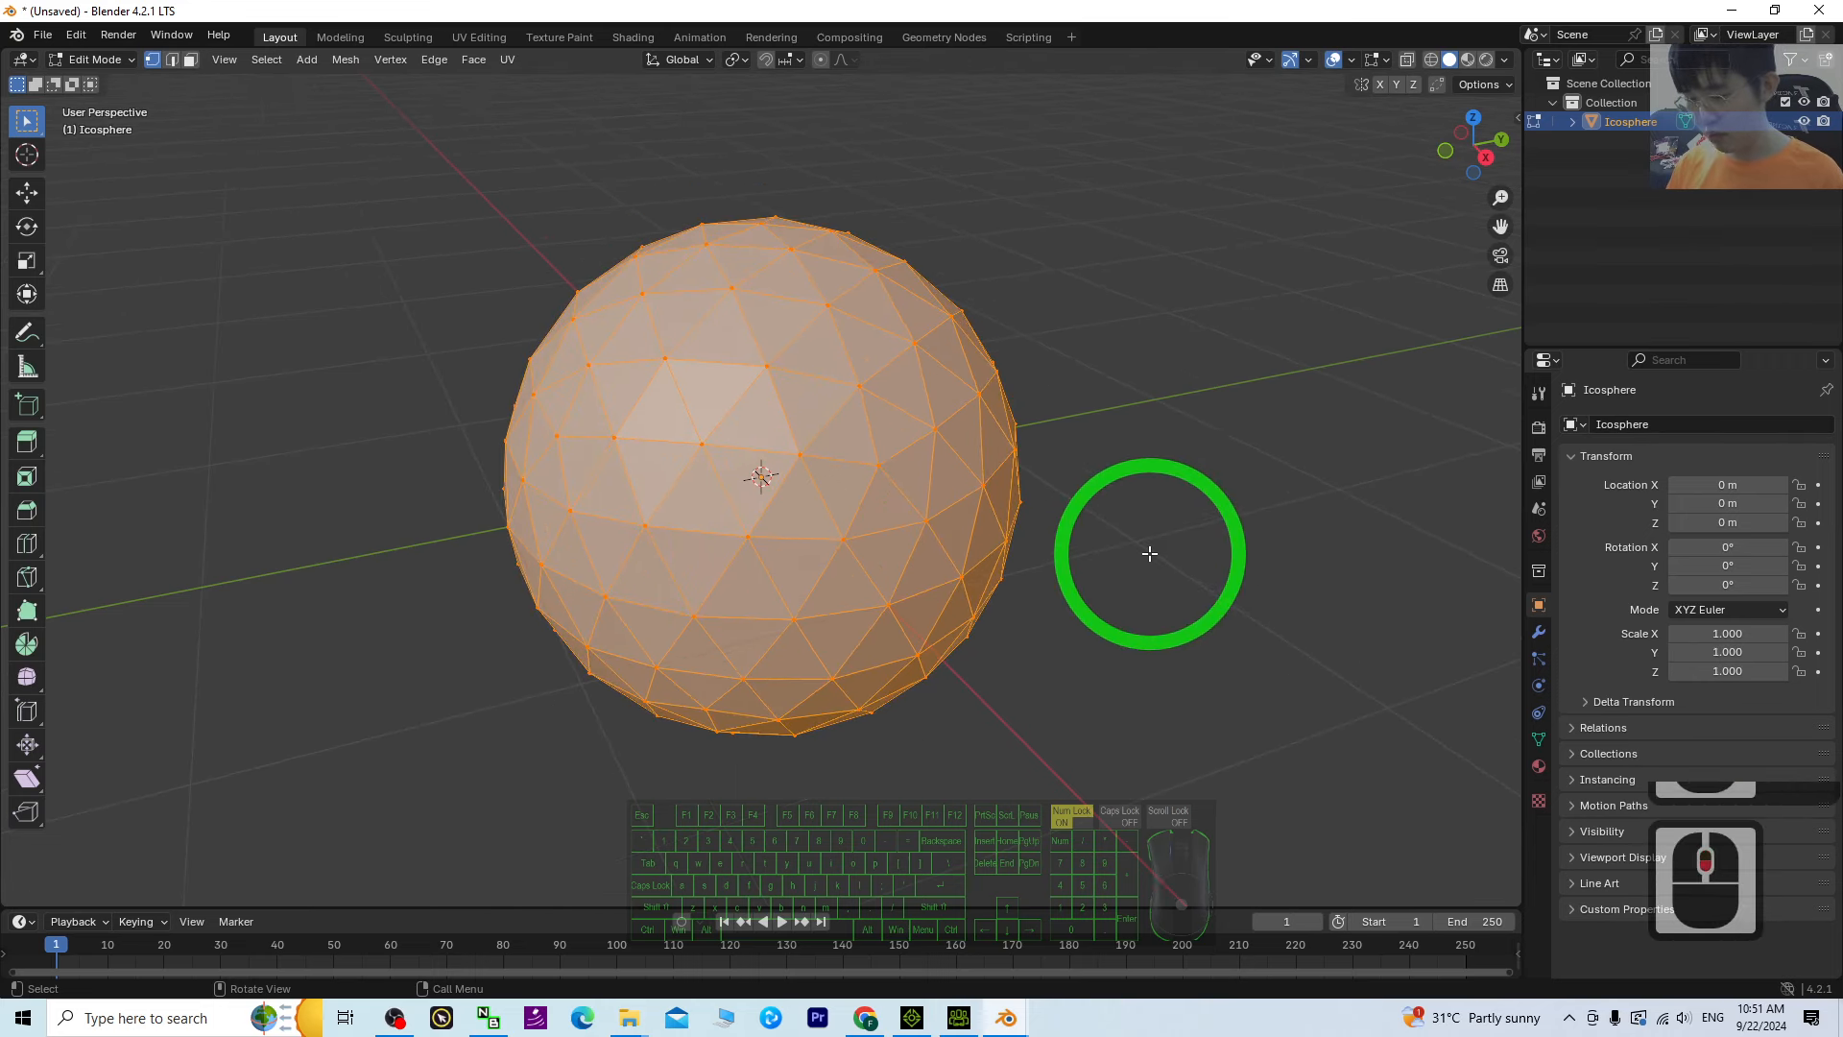
{"action": "key", "text": "alt+e"}
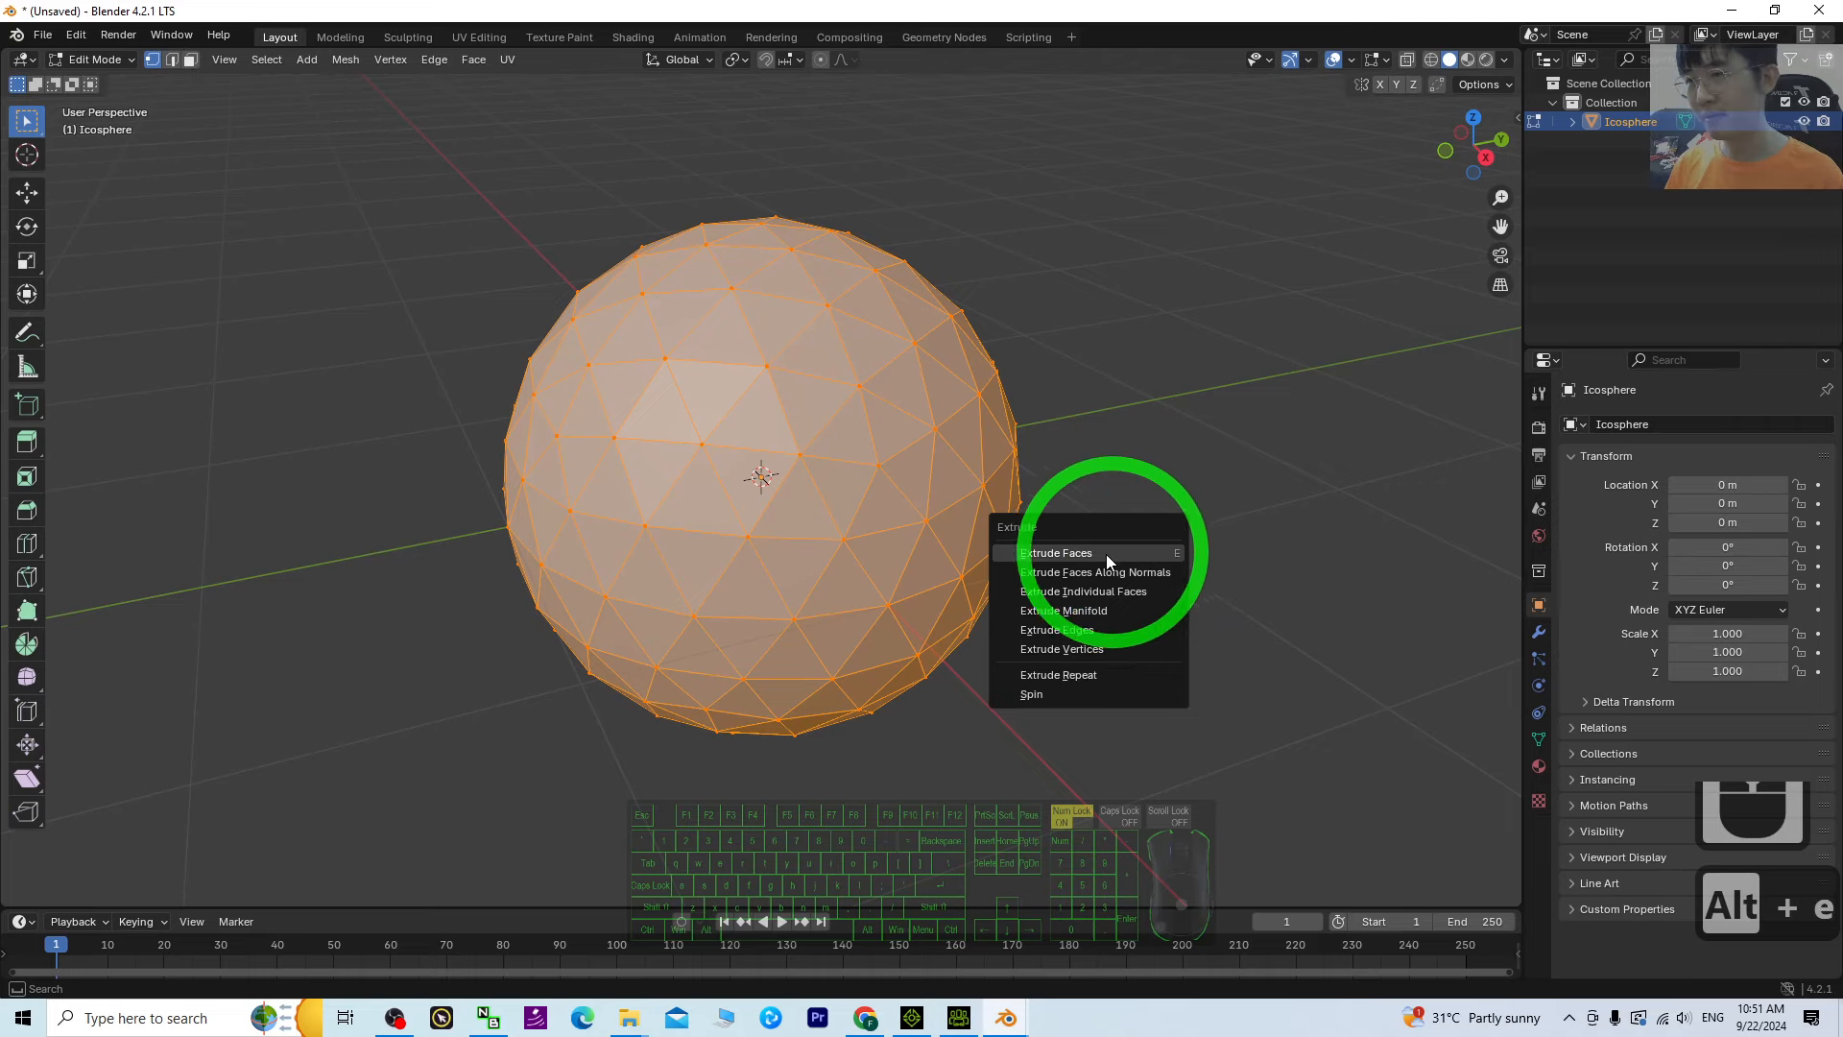
{"action": "left_click", "coordinate": [1069, 595]}
{"action": "left_click_drag", "start_coordinate": [1084, 591], "coordinate": [1027, 567]}
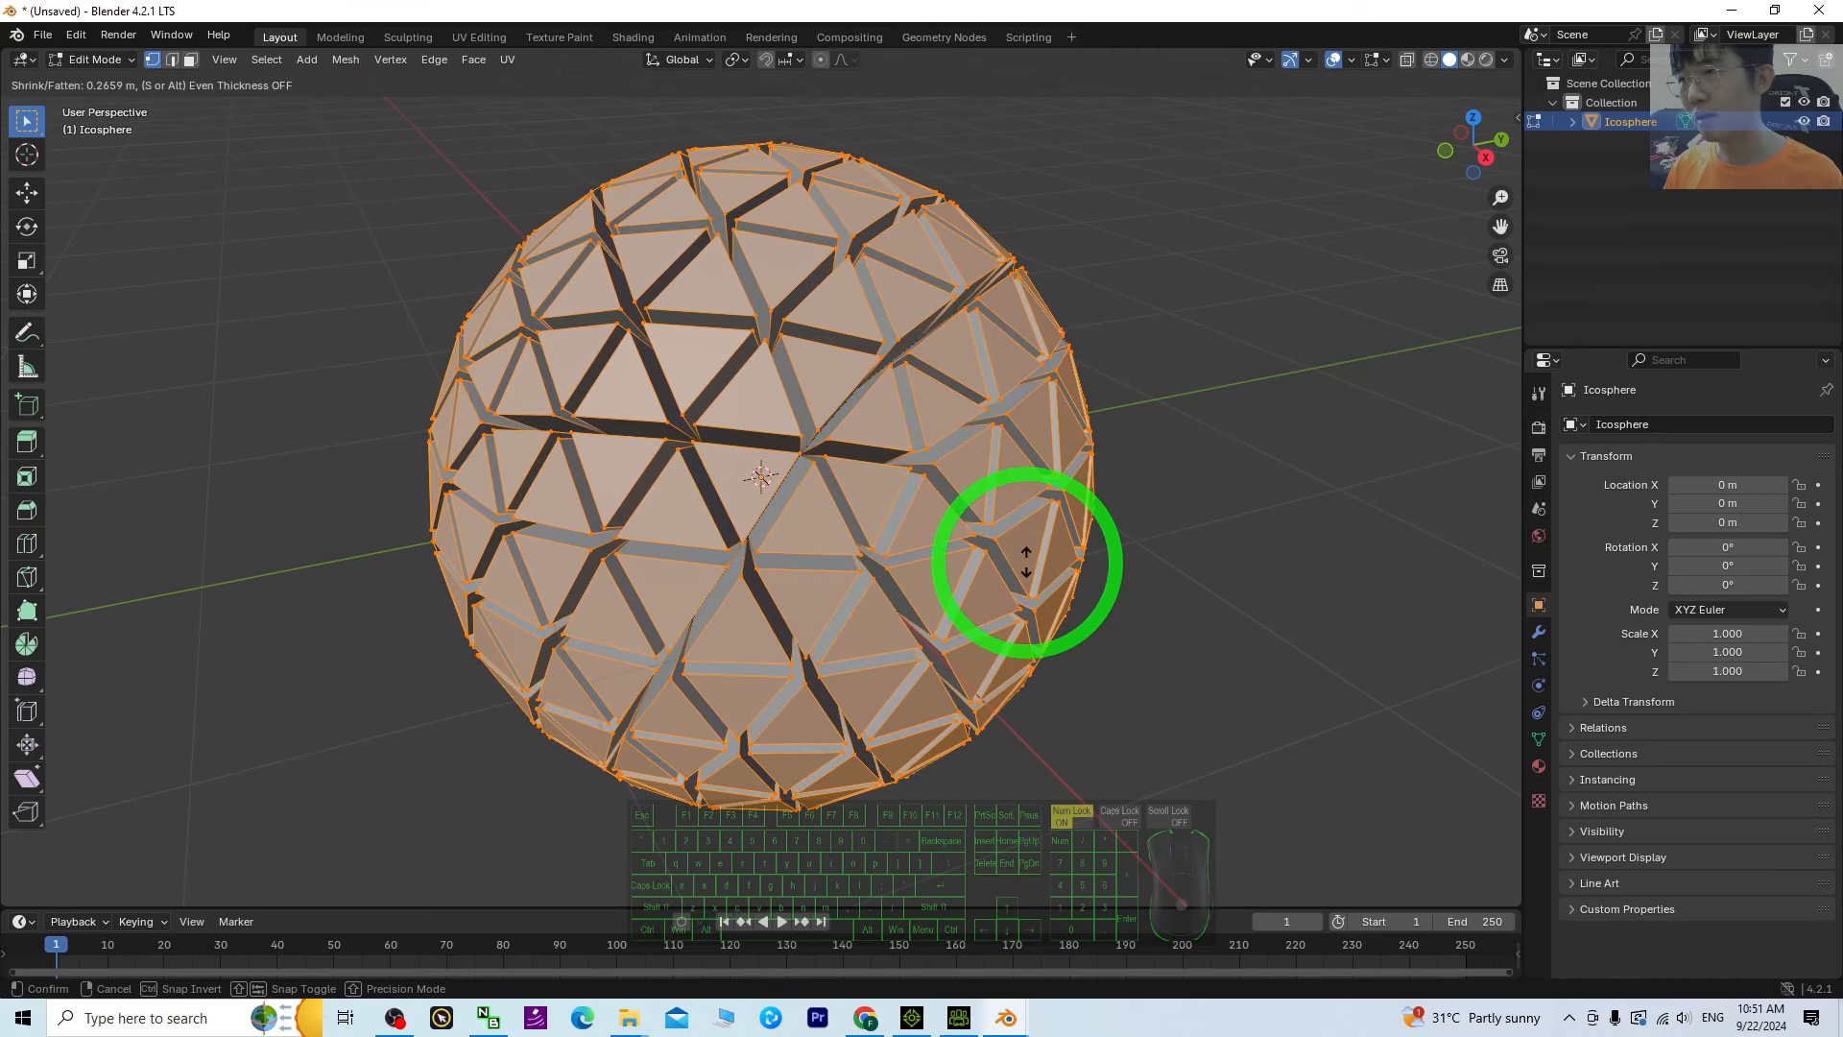
{"action": "left_click", "coordinate": [1291, 506]}
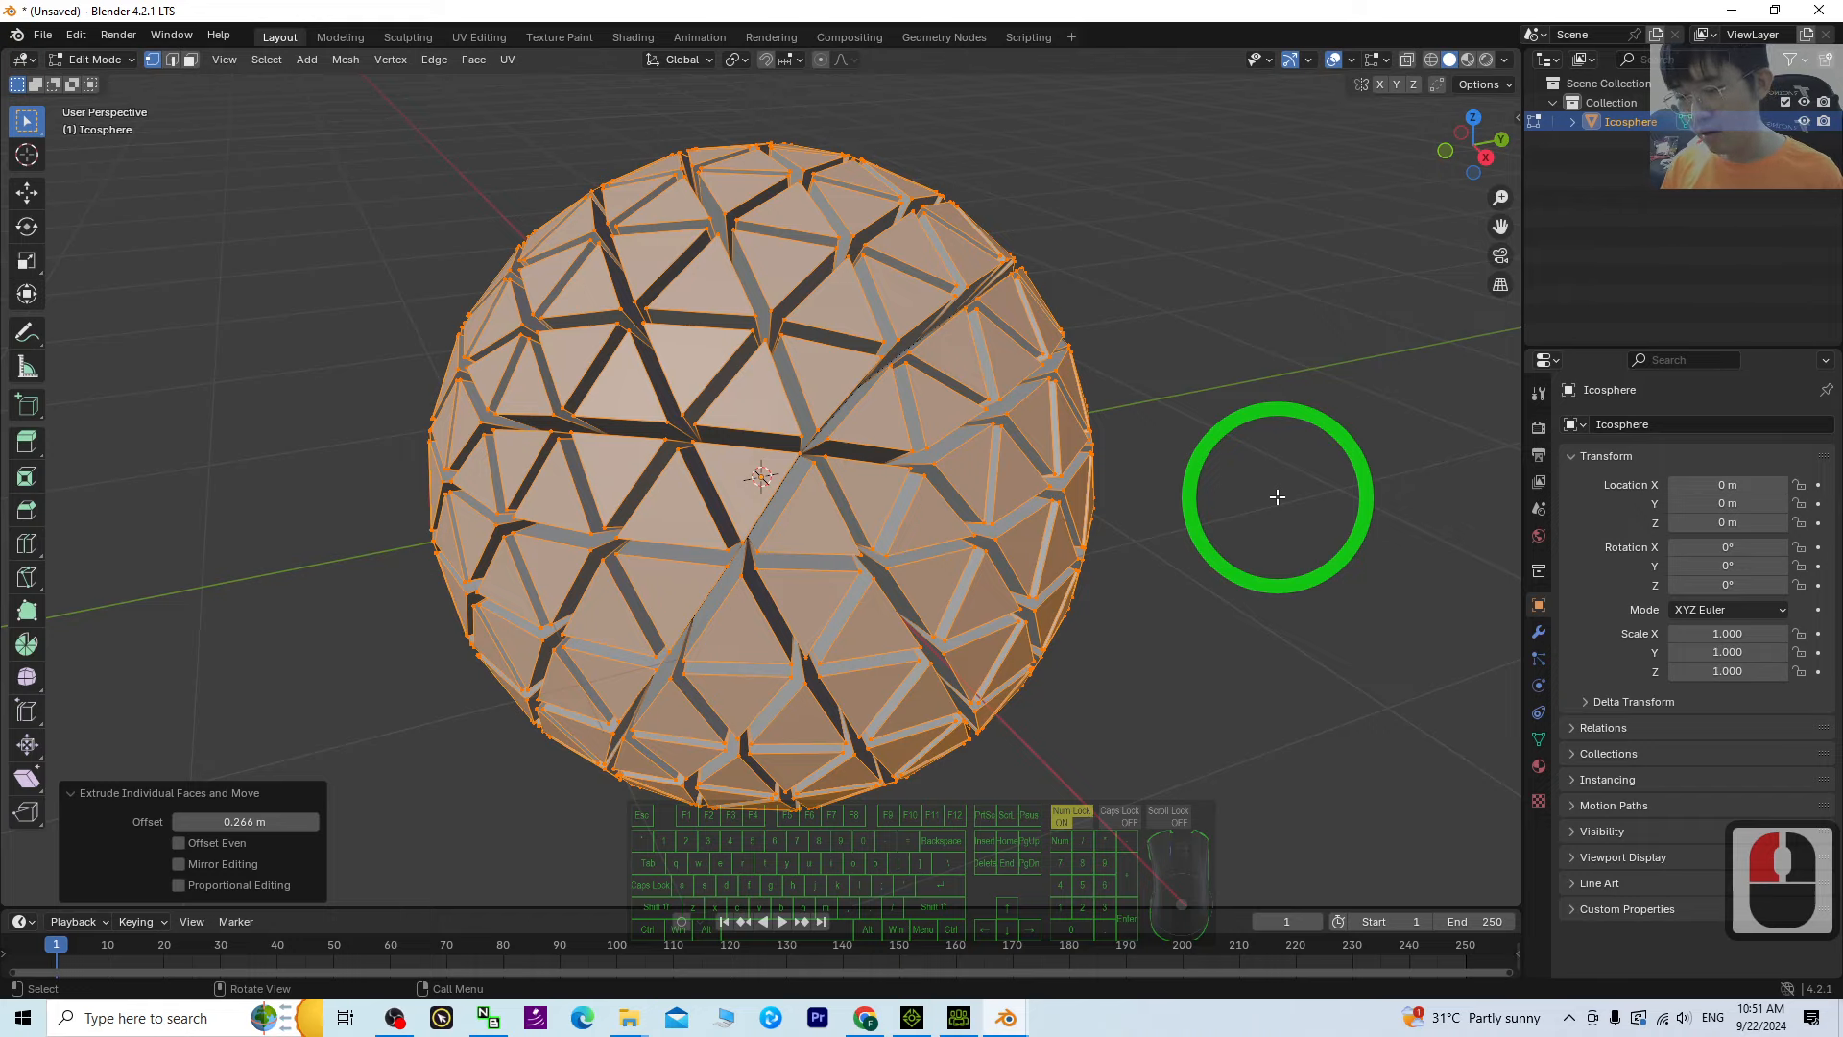
Shrink/Fatten the extruded faces by about -0.19 m to narrow them into spikes
{"action": "key", "text": "alt+s"}
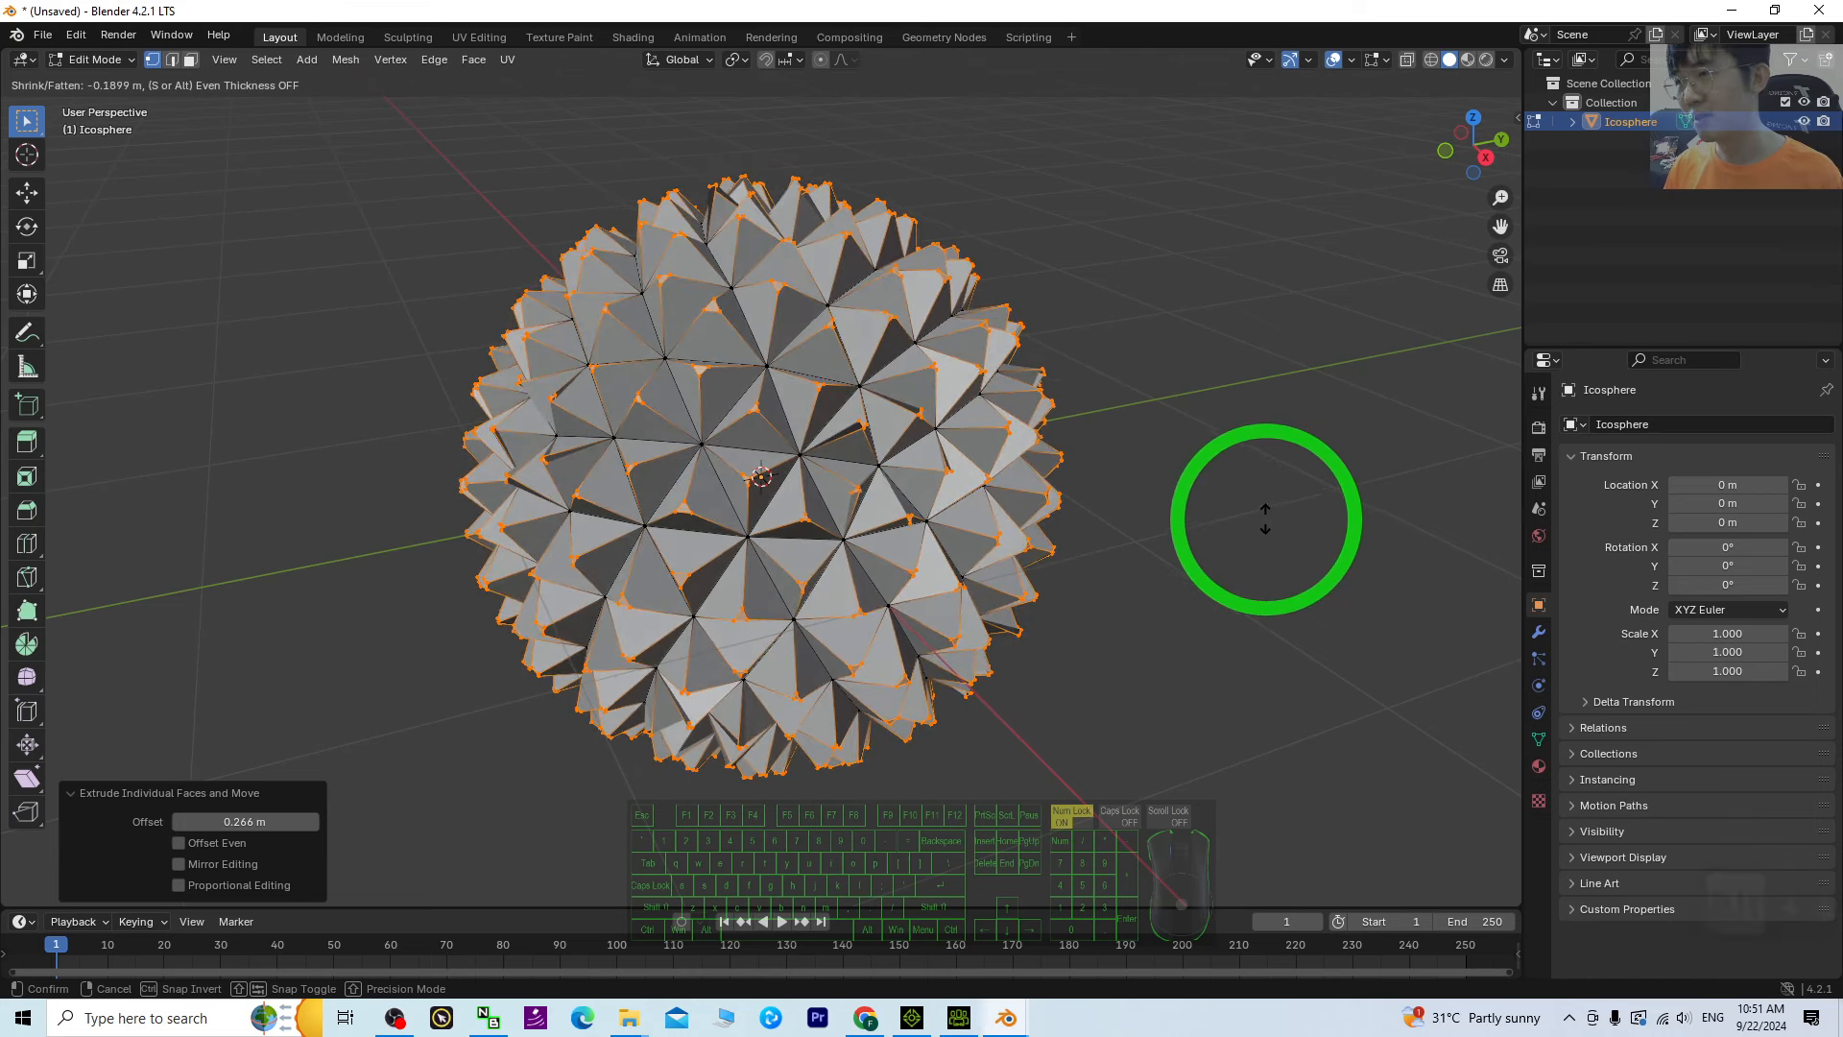
{"action": "left_click", "coordinate": [1265, 519]}
{"action": "middle_click_drag", "start_coordinate": [1085, 637], "coordinate": [976, 410]}
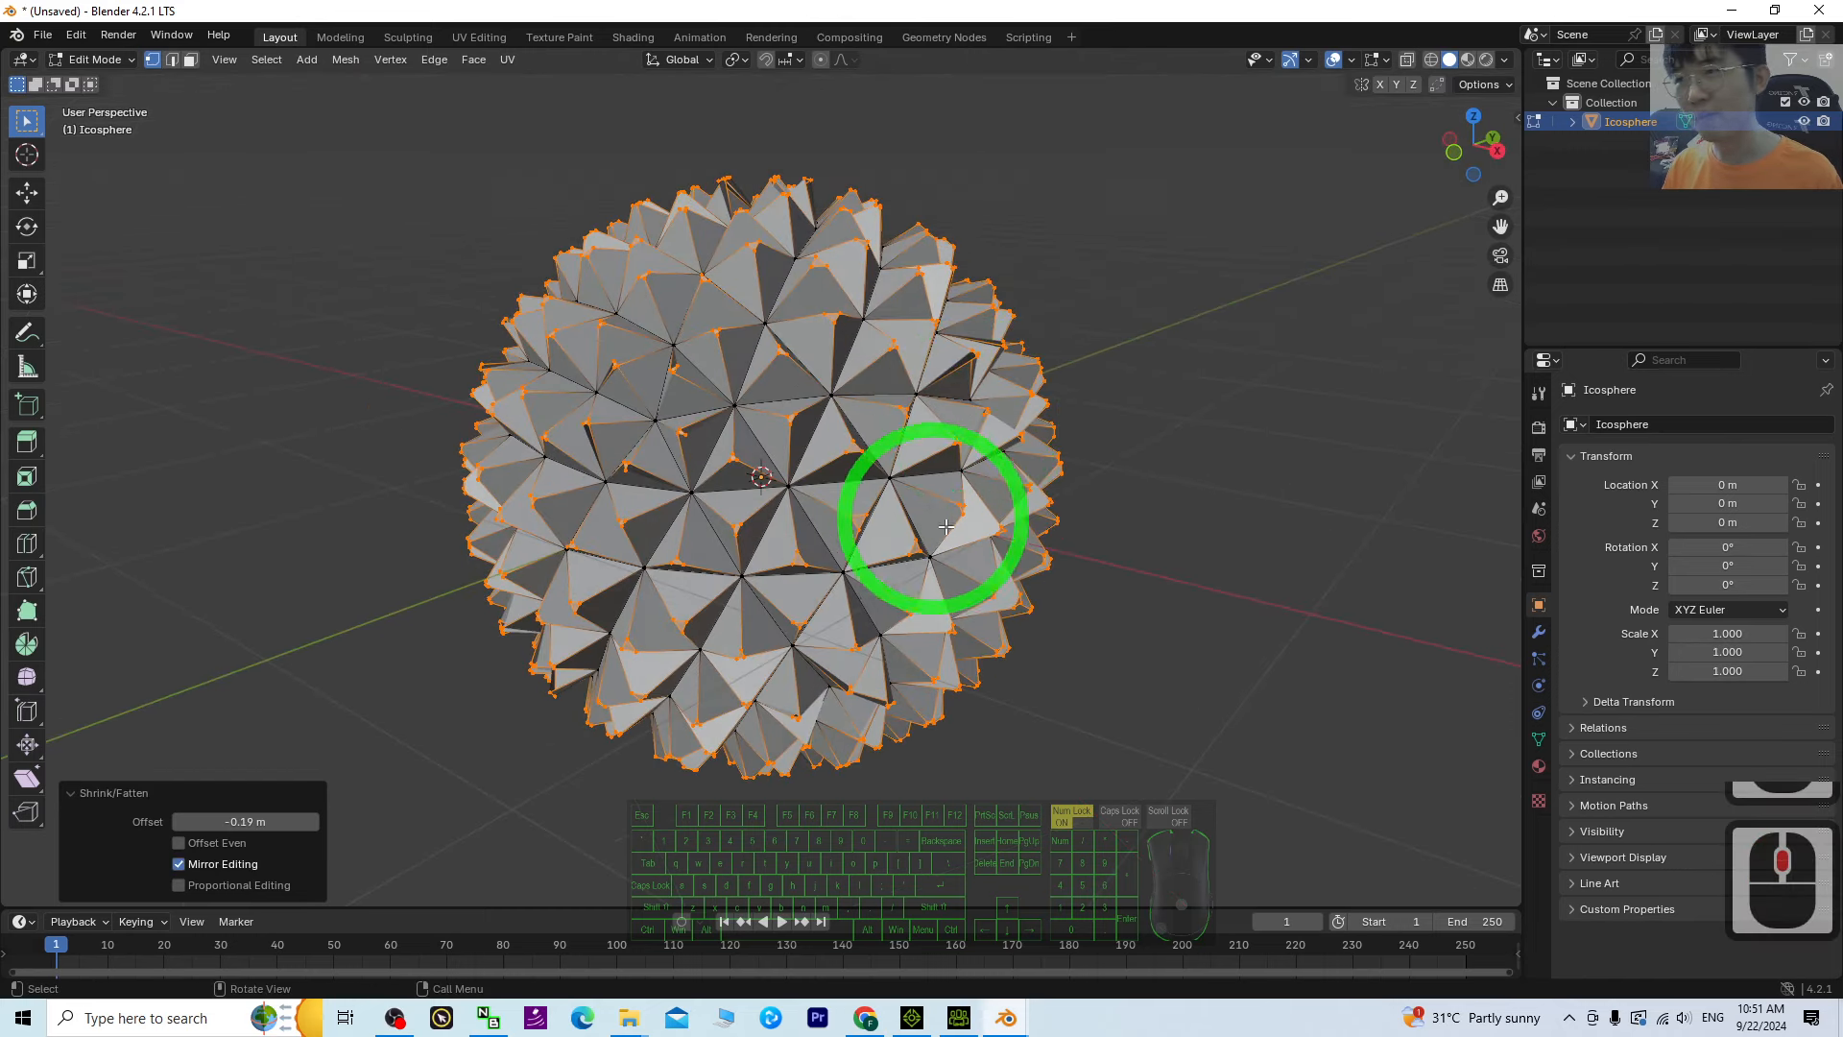
{"action": "middle_click_drag", "start_coordinate": [939, 534], "coordinate": [642, 441]}
{"action": "scroll", "coordinate": [826, 505], "scroll_direction": "up", "scroll_amount": 3}
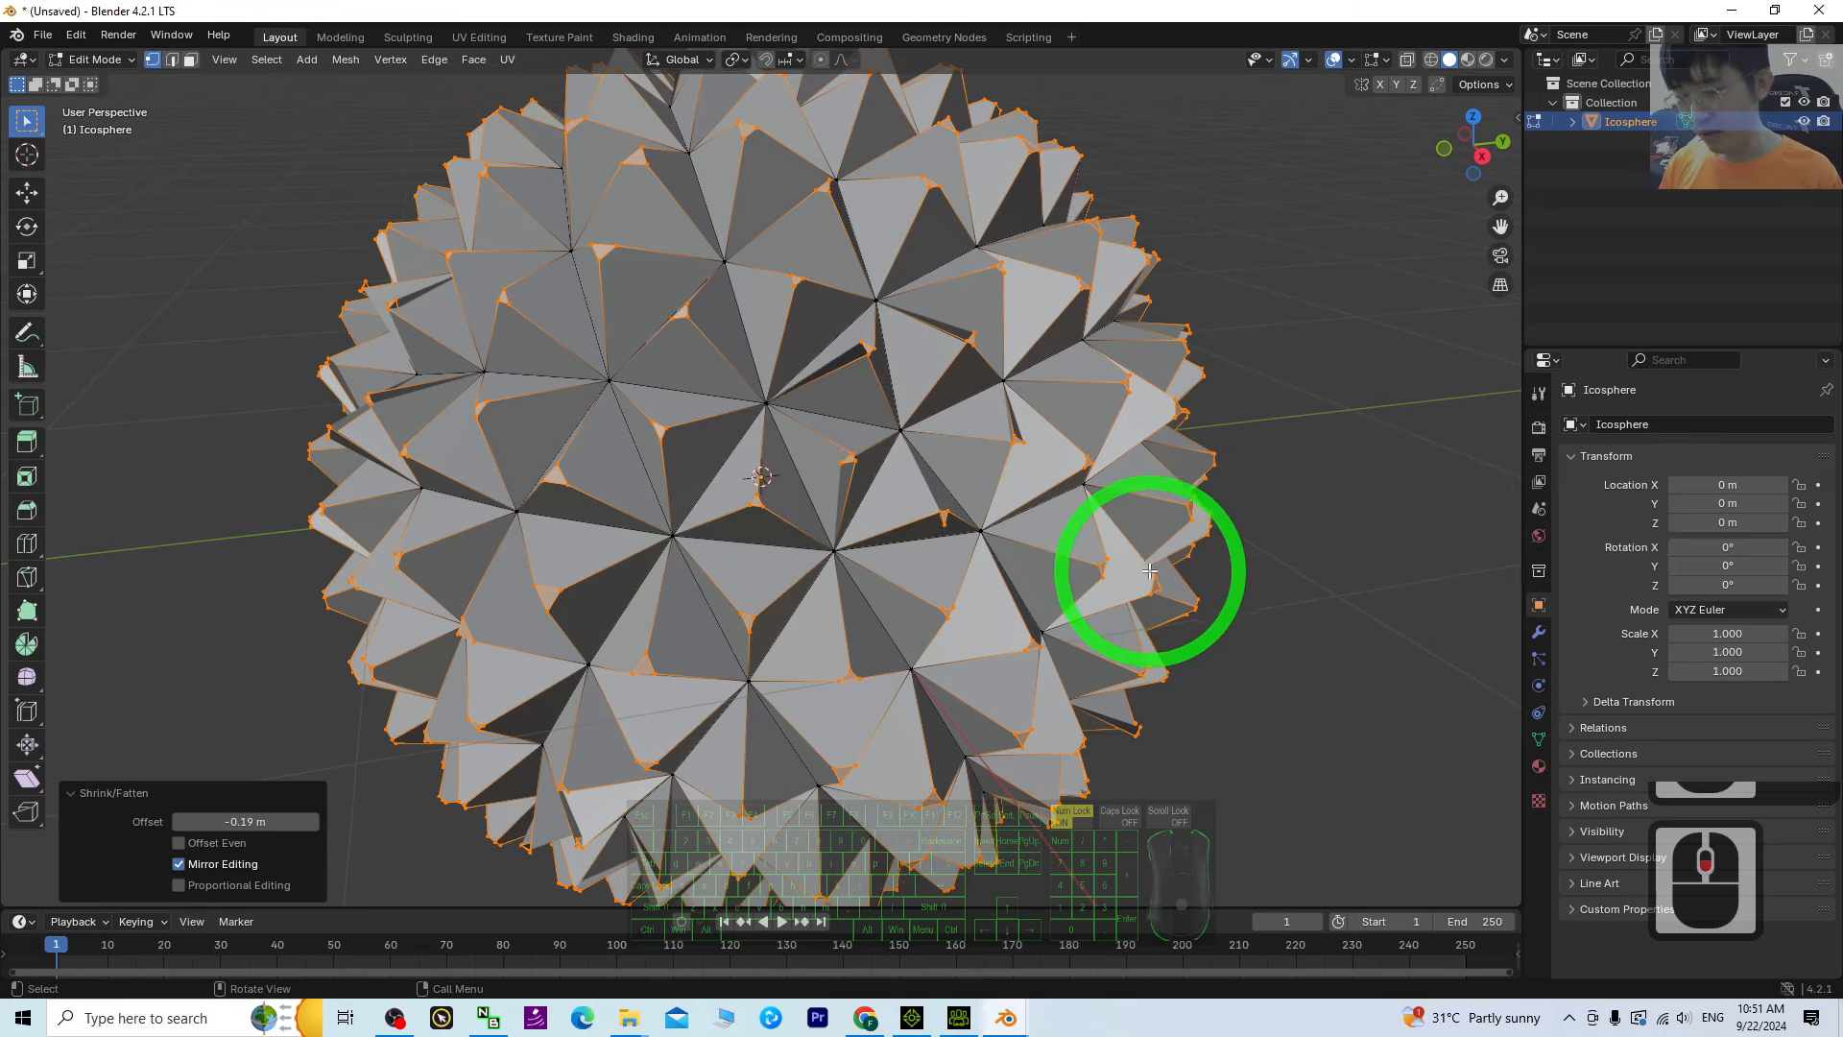
{"action": "scroll", "coordinate": [1289, 570], "scroll_direction": "down", "scroll_amount": 2}
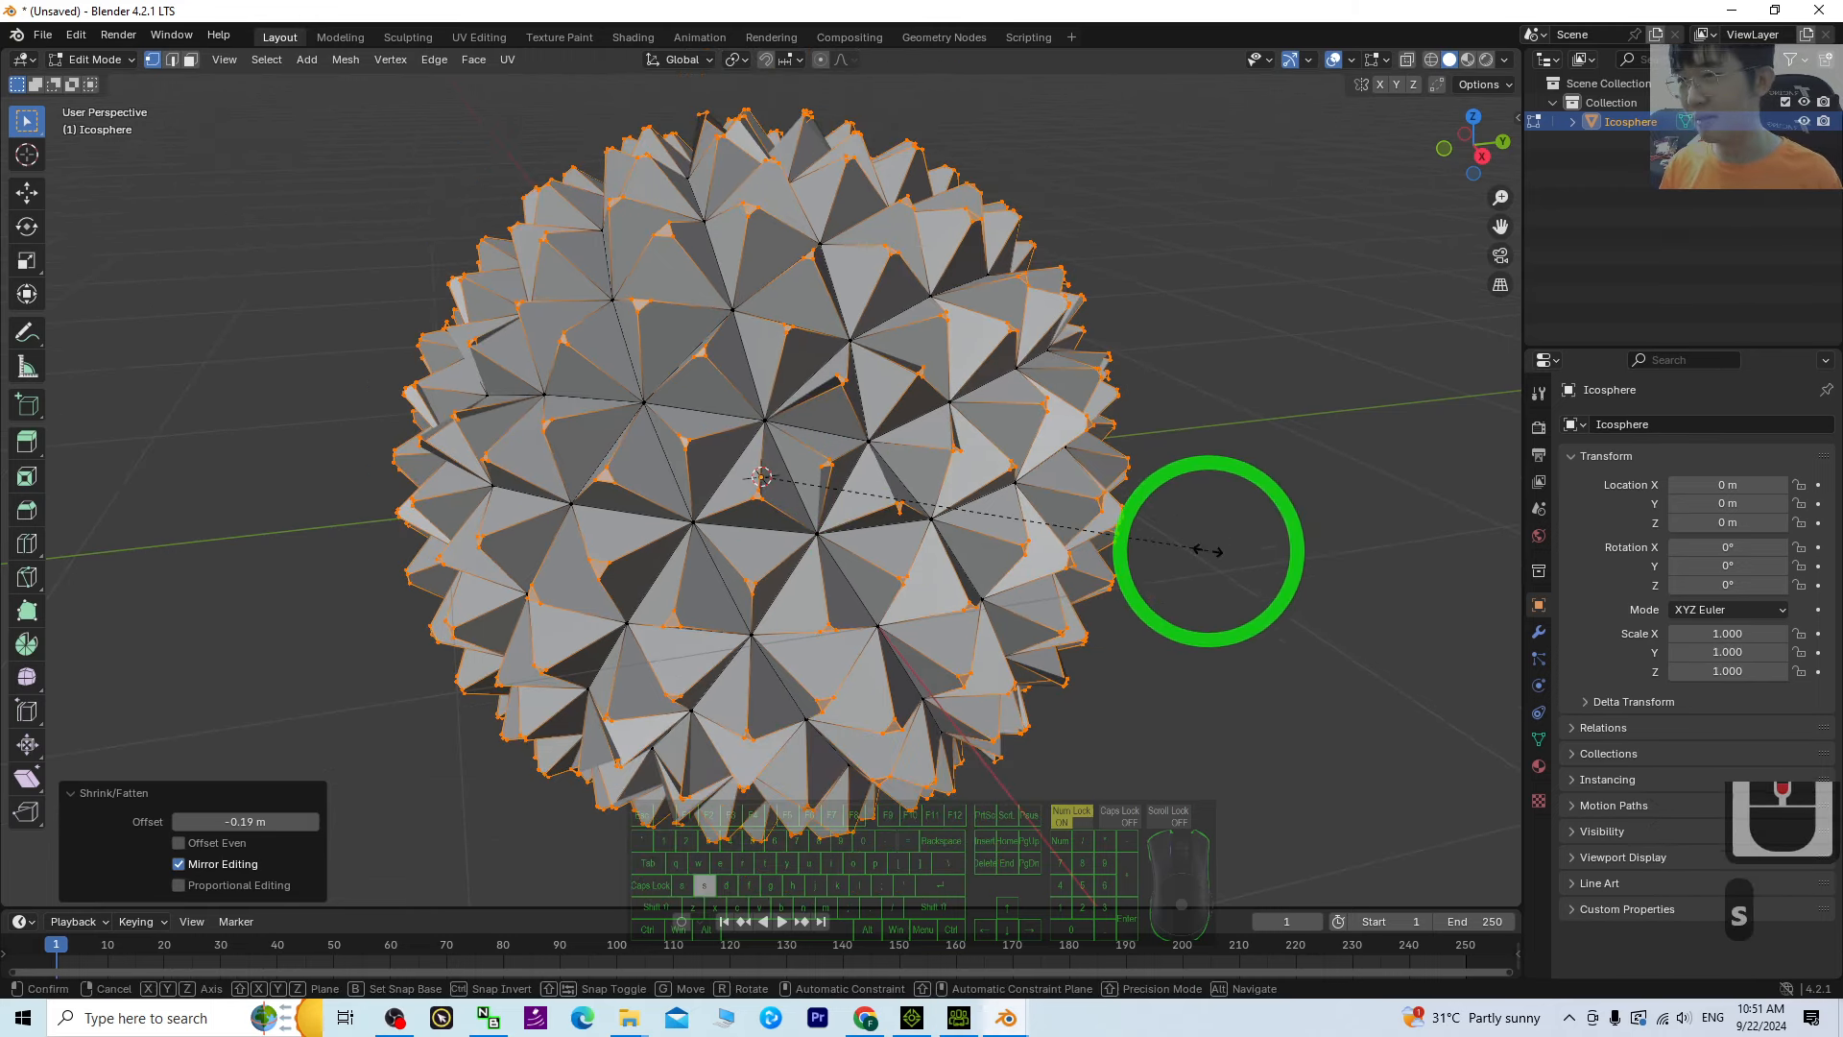
Scale the selected spike tips up uniformly twice, by about 1.062 and about 1.027, to lengthen the spikes
{"action": "key", "text": "s"}
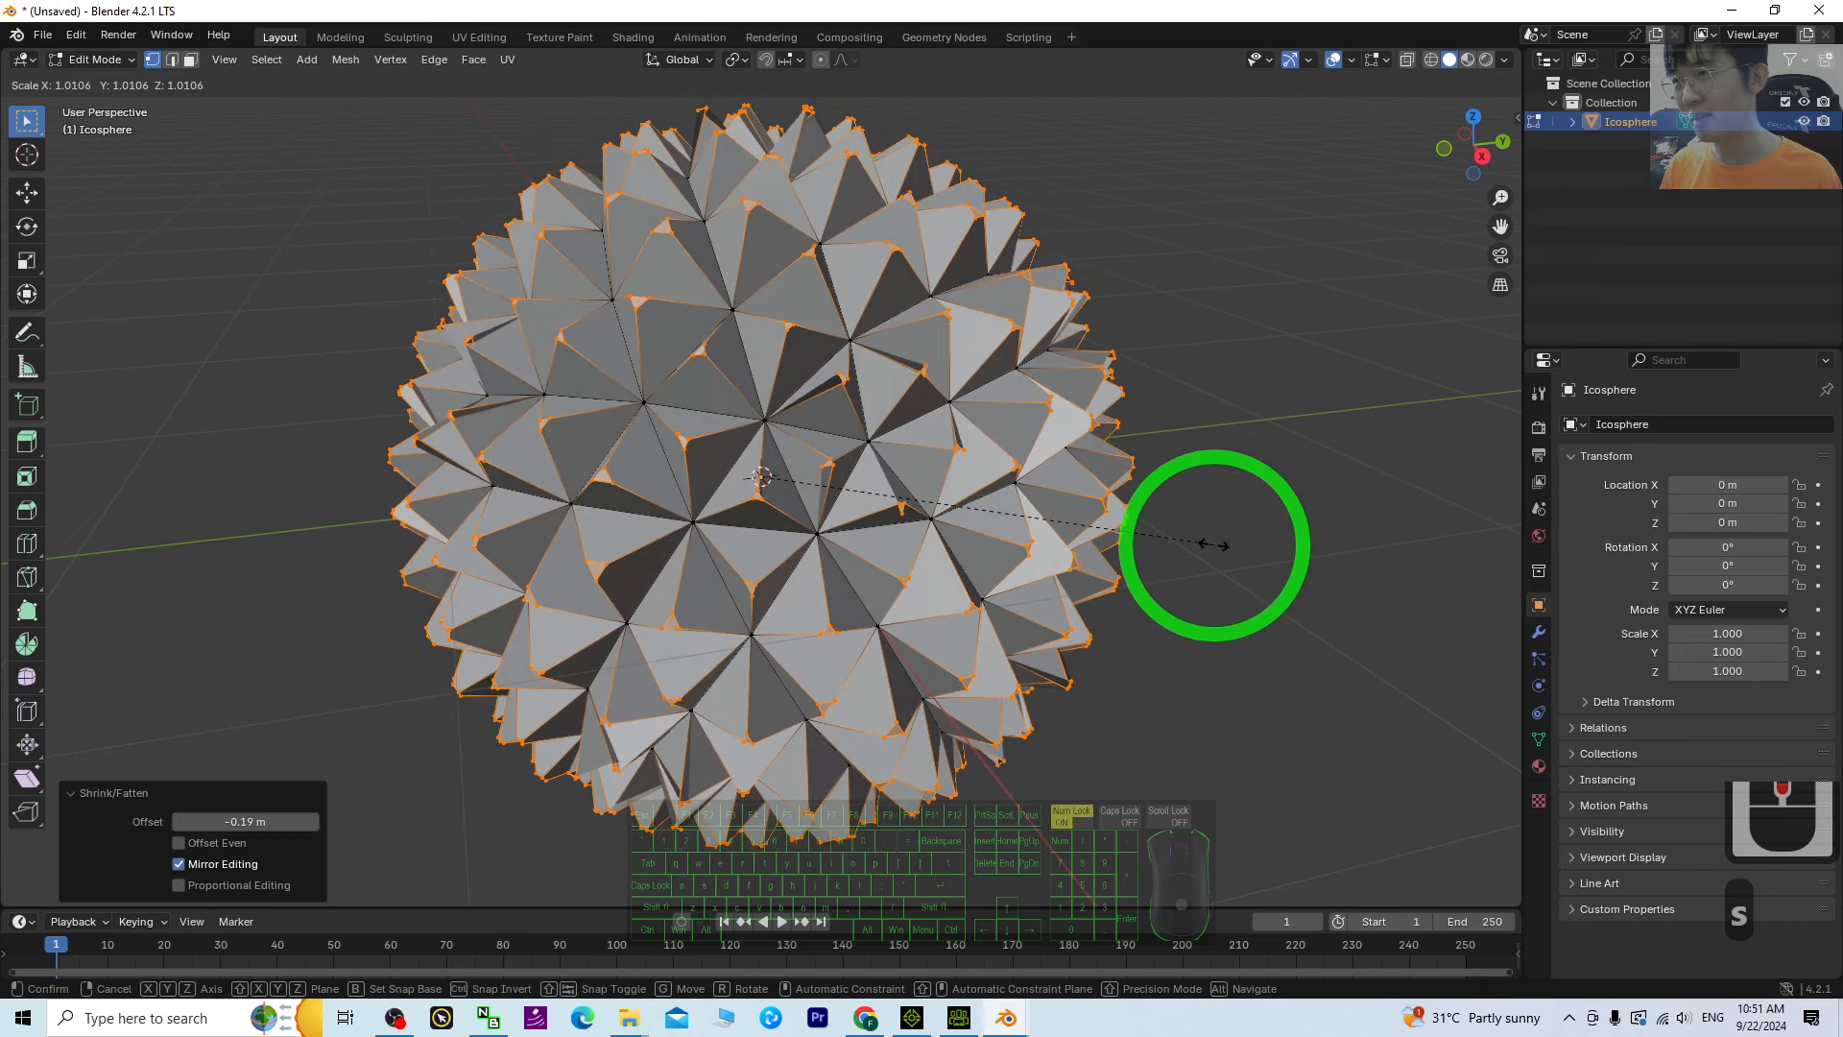
{"action": "left_click", "coordinate": [1238, 544]}
{"action": "scroll", "coordinate": [1119, 576], "scroll_direction": "down", "scroll_amount": 4}
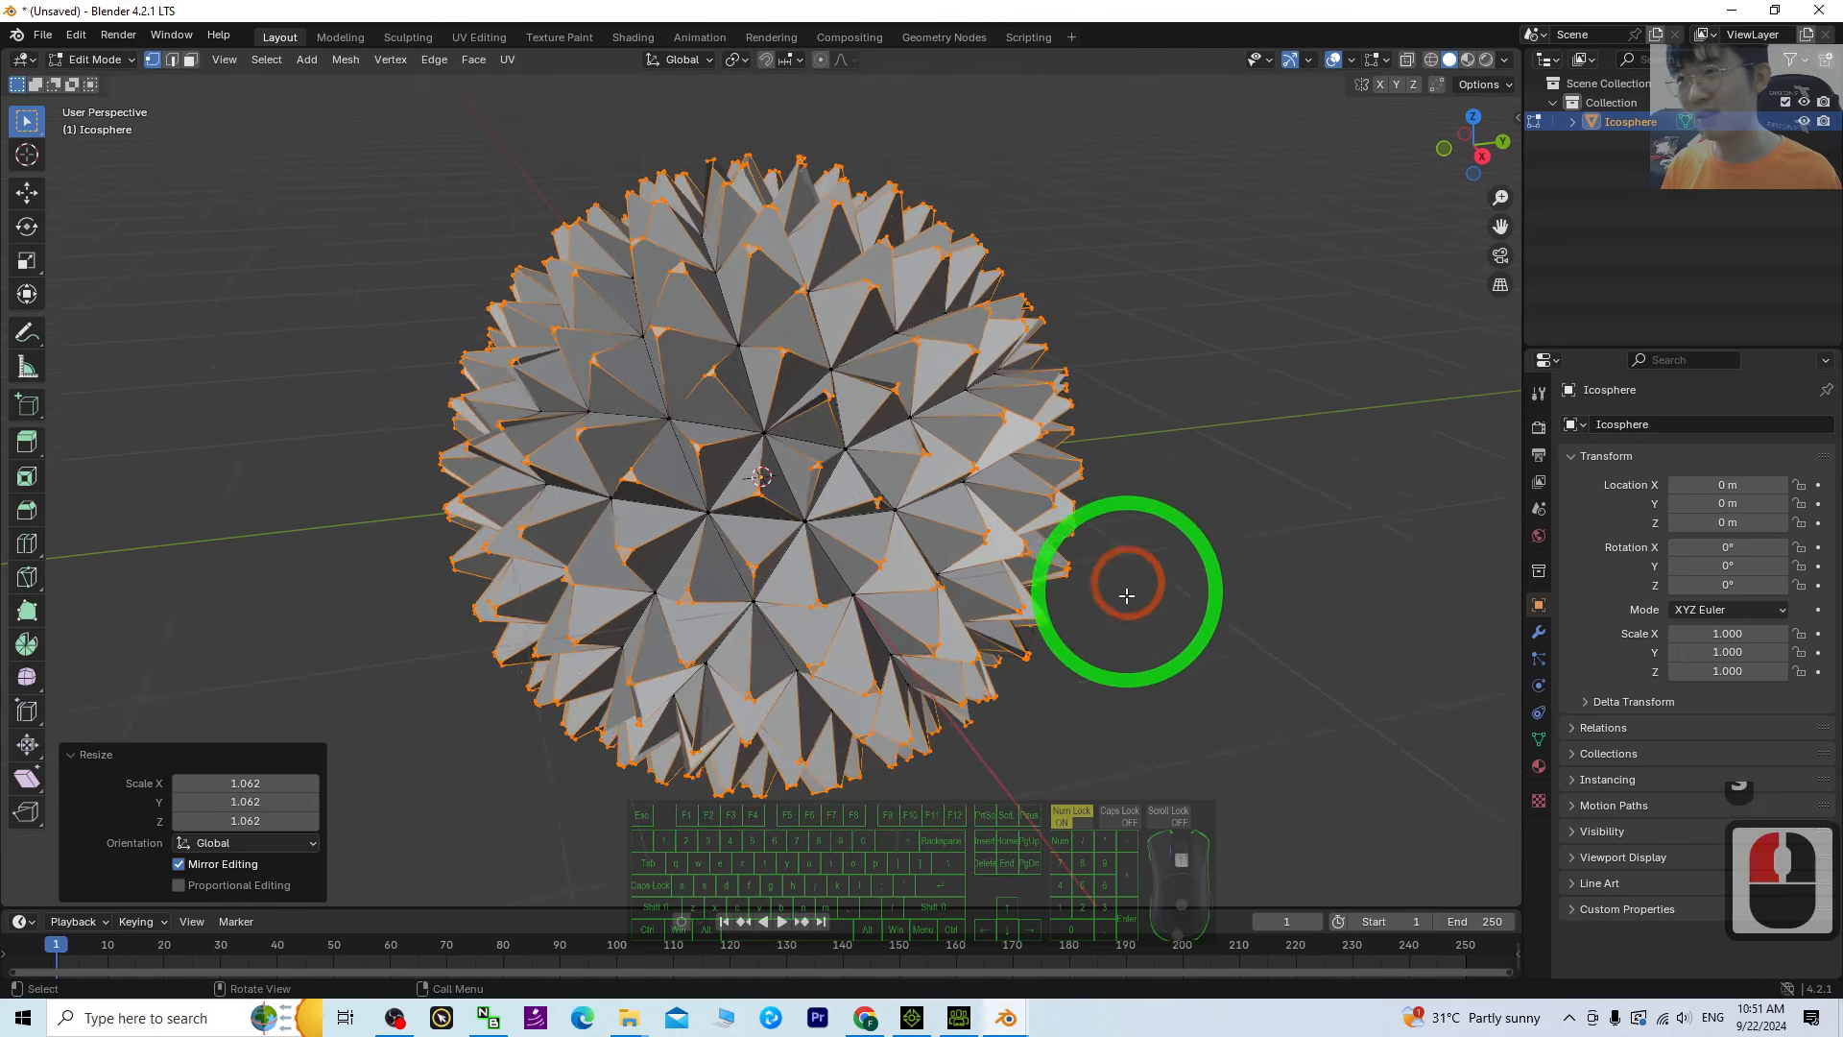
{"action": "scroll", "coordinate": [931, 653], "scroll_direction": "up", "scroll_amount": 3}
{"action": "middle_click_drag", "start_coordinate": [931, 653], "coordinate": [1051, 488]}
{"action": "middle_click_drag", "start_coordinate": [1037, 323], "coordinate": [1164, 506]}
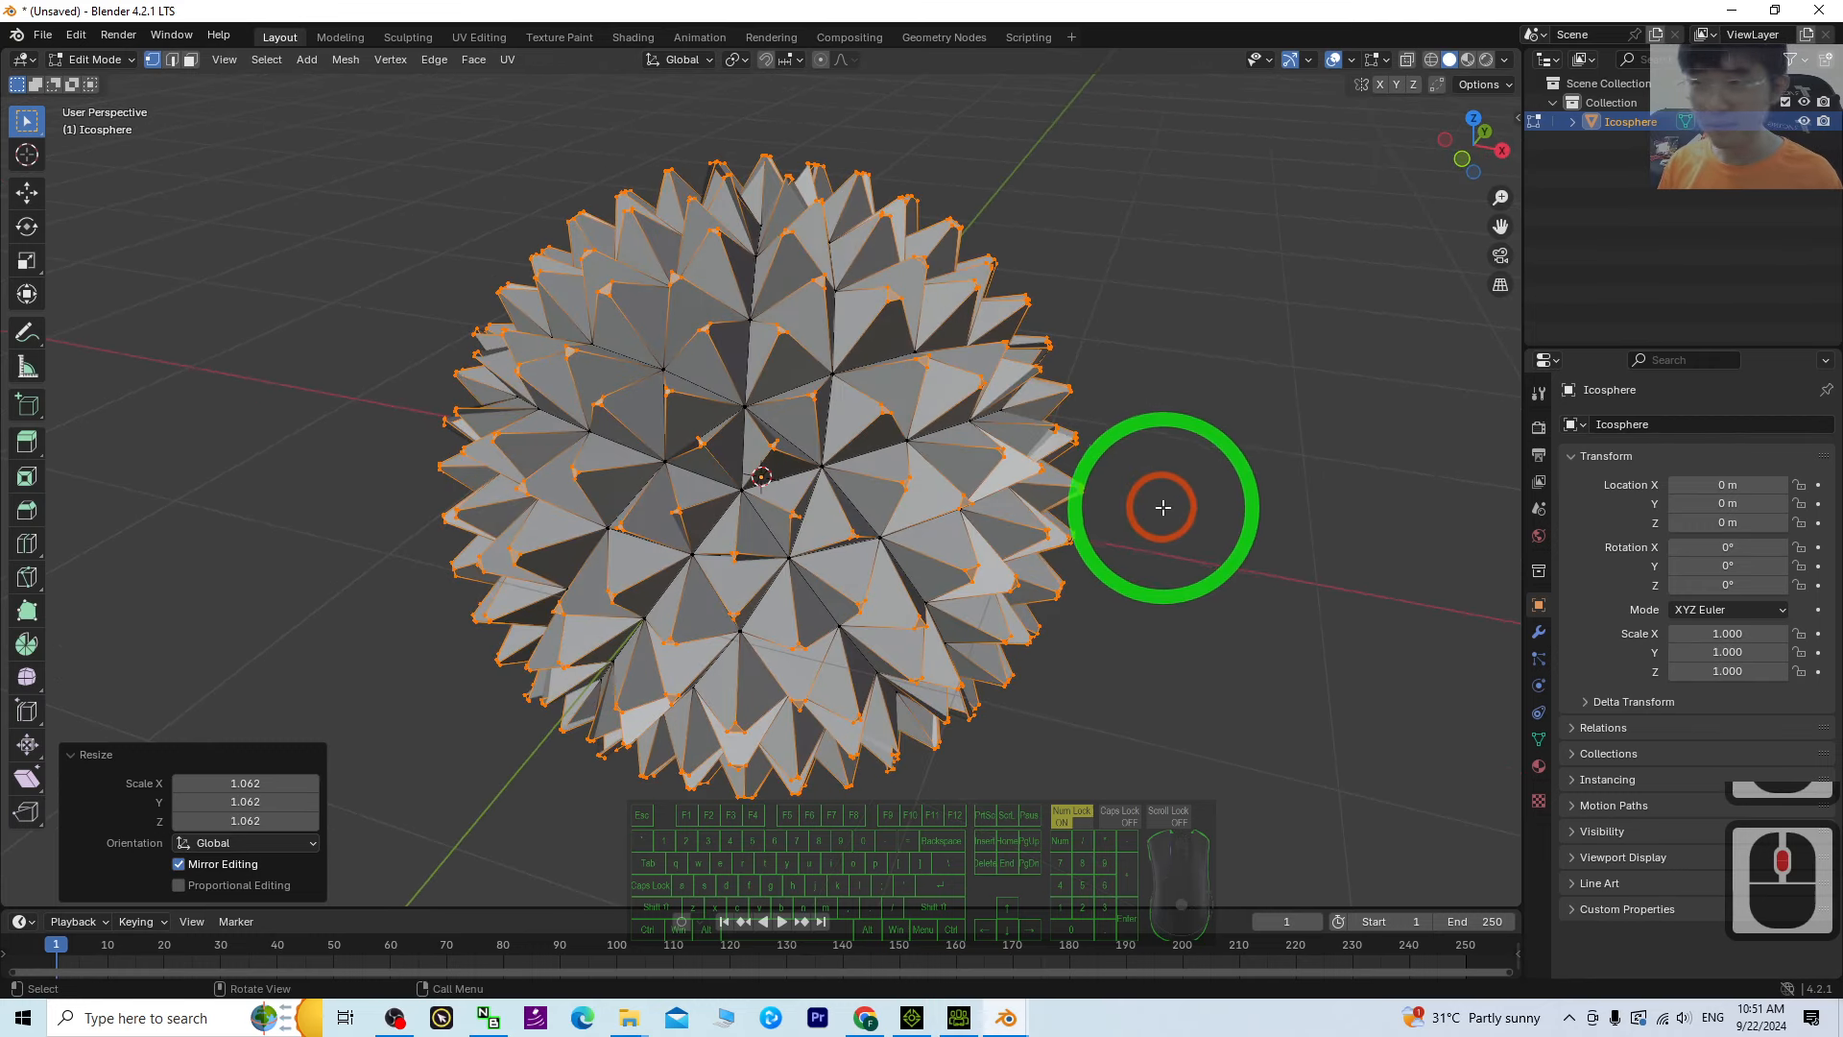
{"action": "key", "text": "s"}
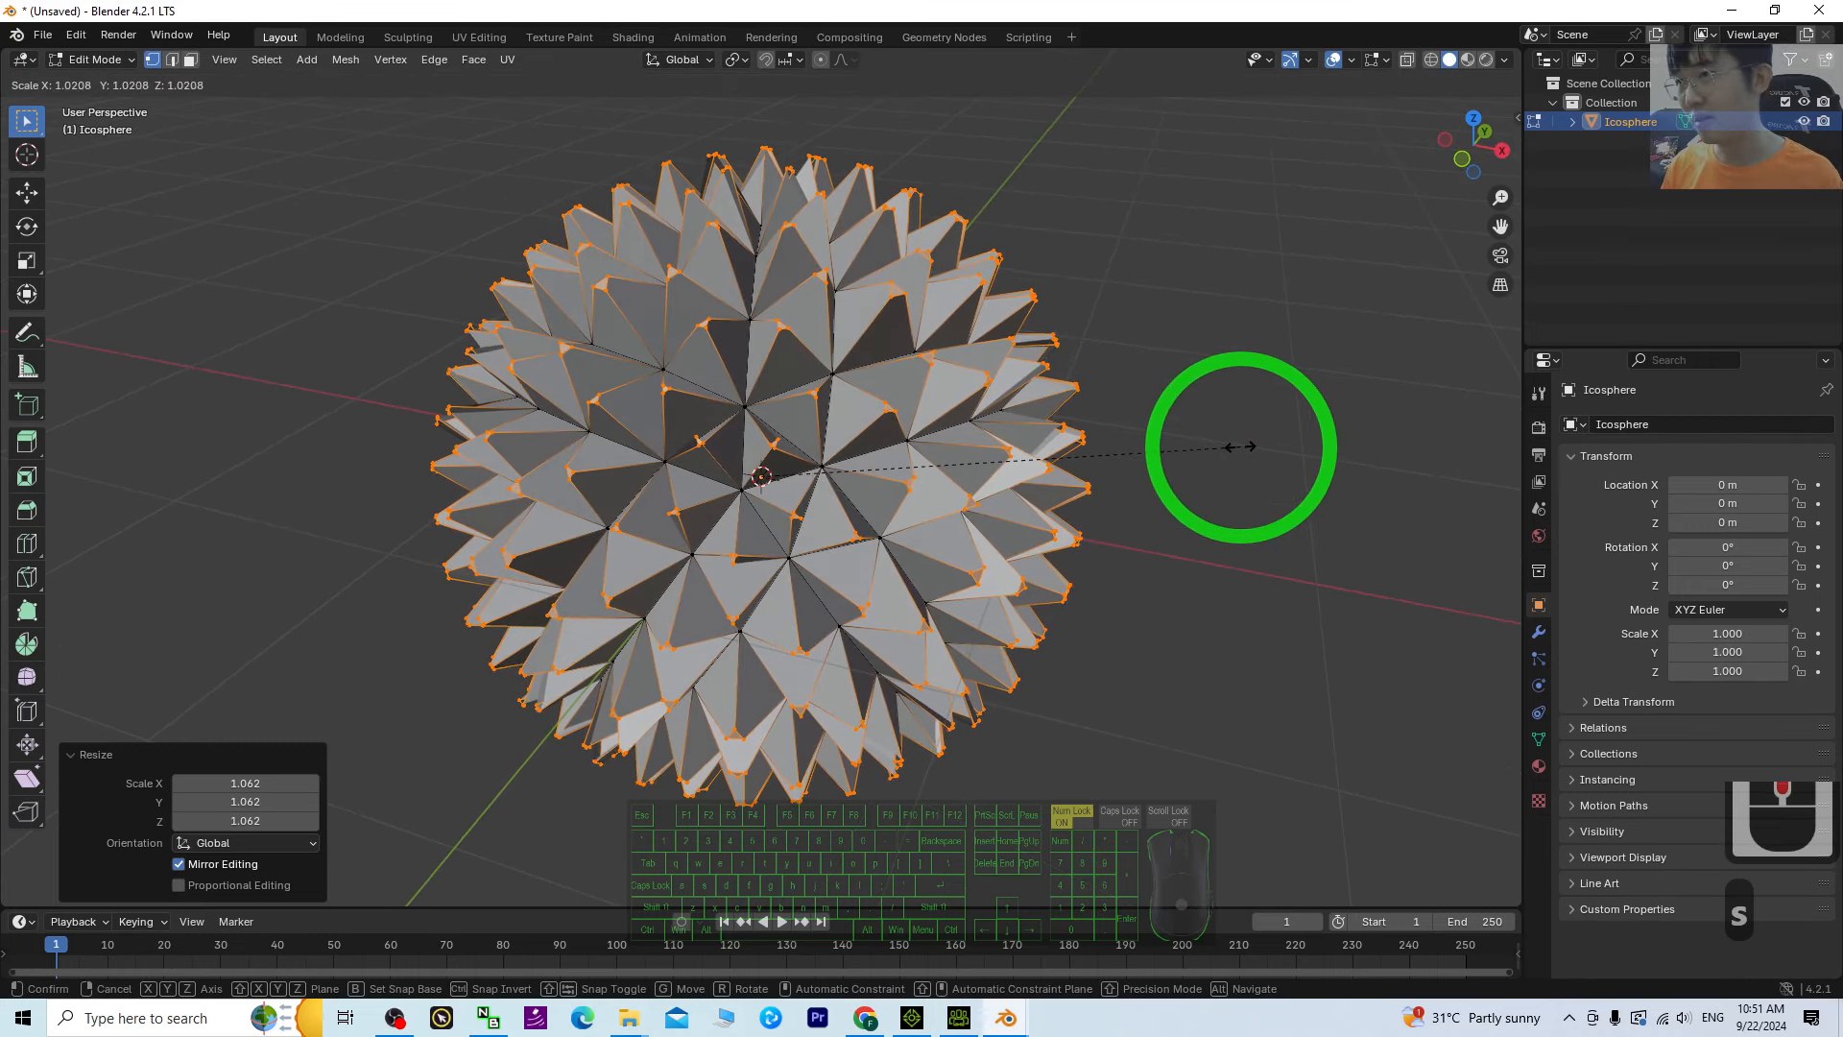
{"action": "left_click", "coordinate": [1242, 446]}
Merge the selected spike-tip vertices by distance, using a merge distance of 0.1 m to make the tips pointed
{"action": "middle_click_drag", "start_coordinate": [1222, 551], "coordinate": [1197, 522]}
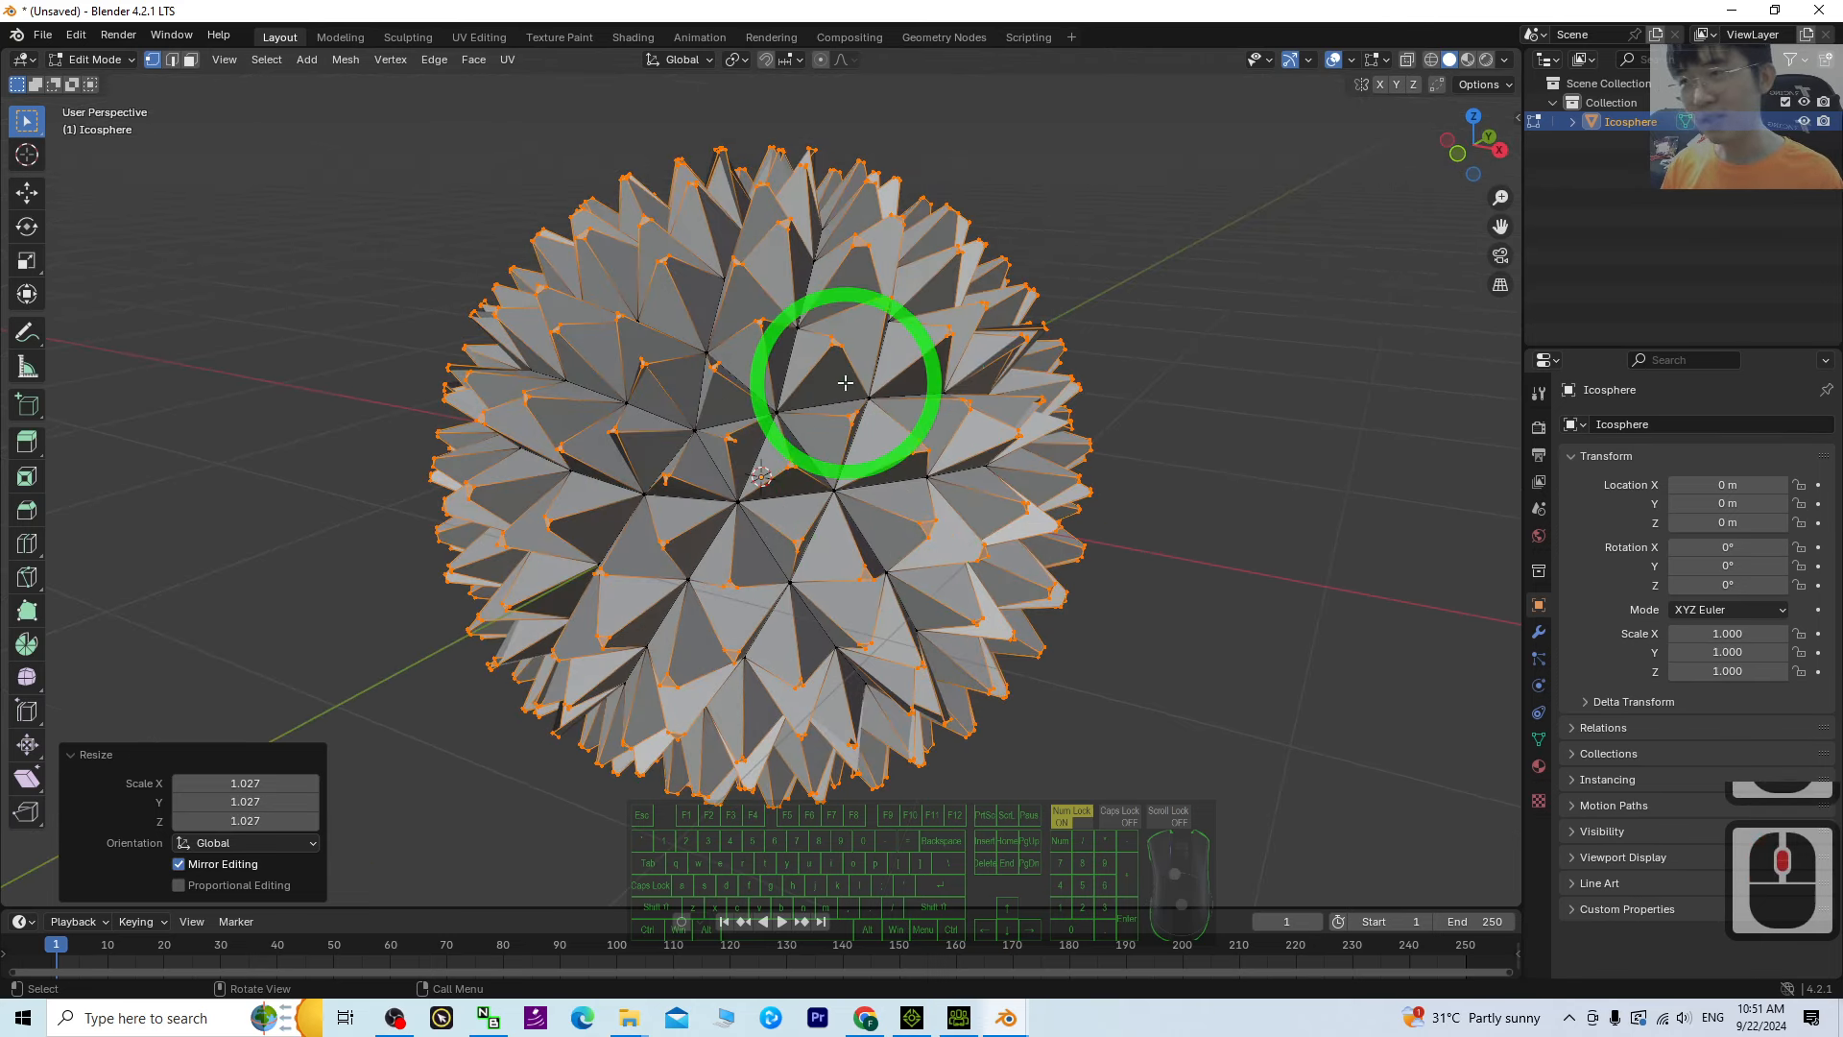
{"action": "middle_click_drag", "start_coordinate": [845, 382], "coordinate": [1003, 434]}
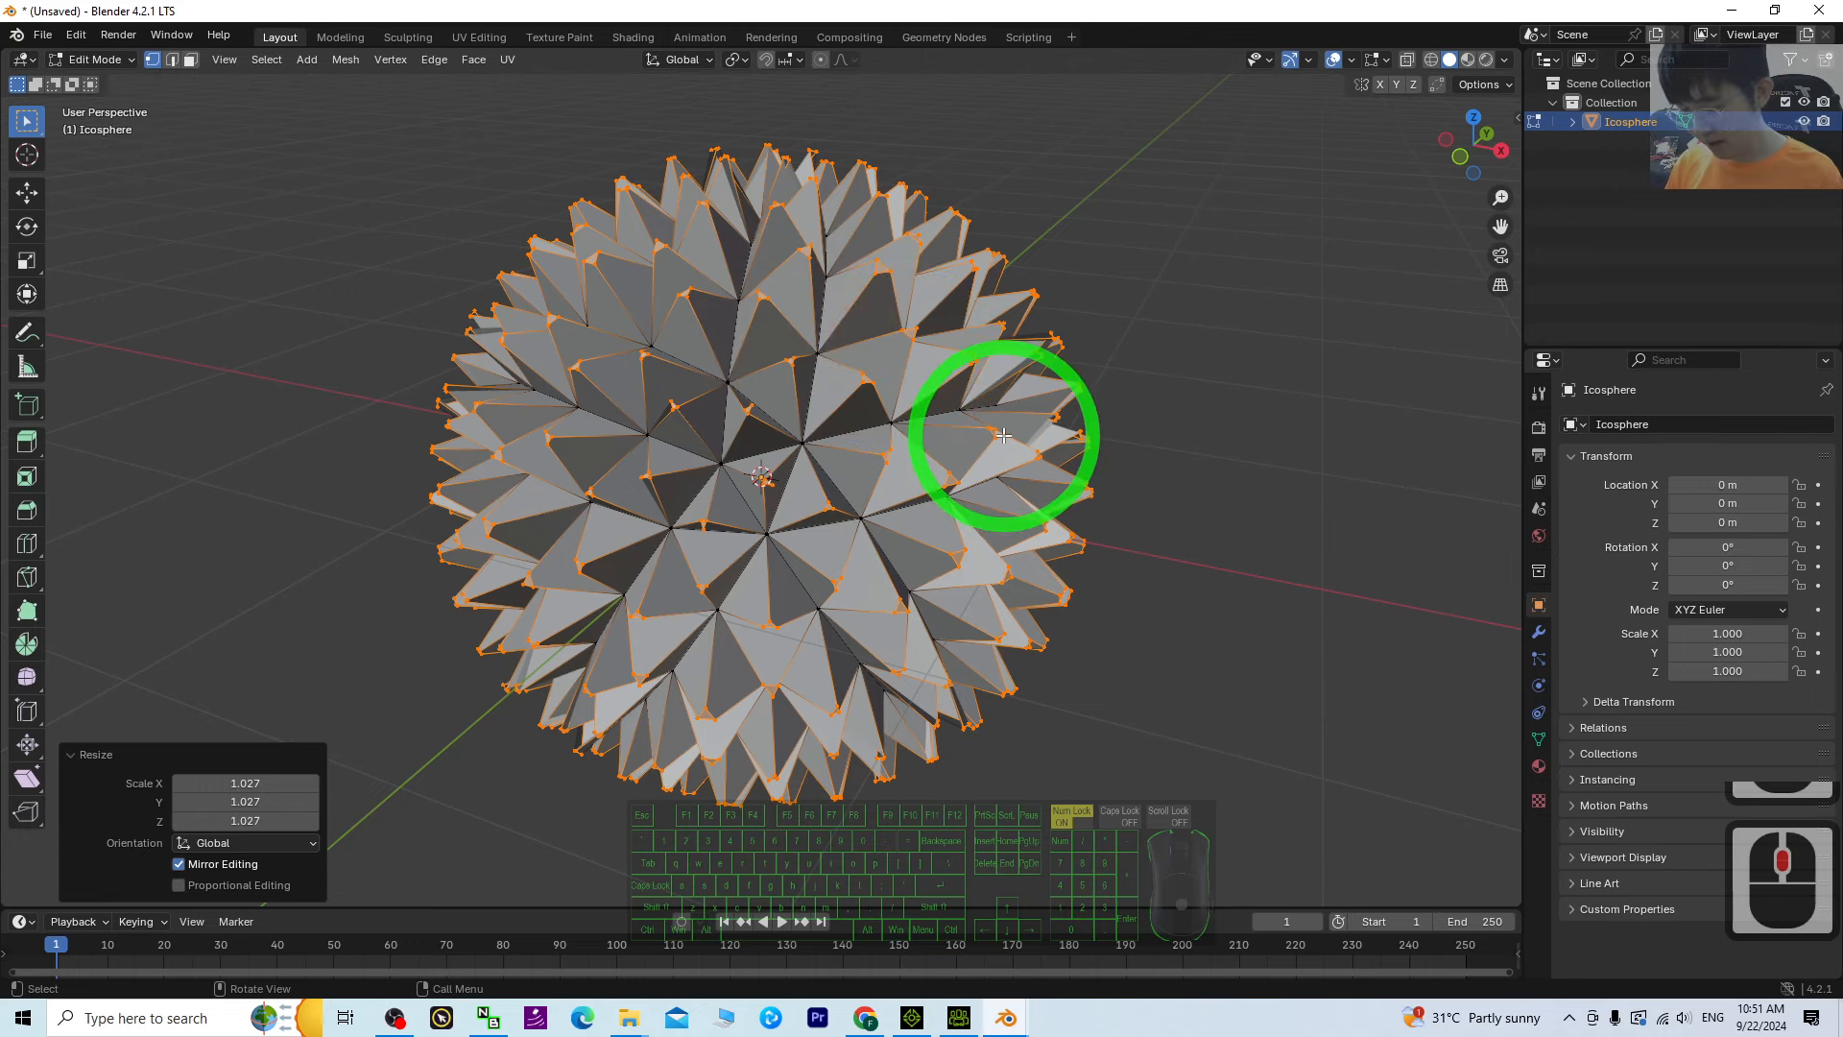
{"action": "right_click", "coordinate": [970, 416]}
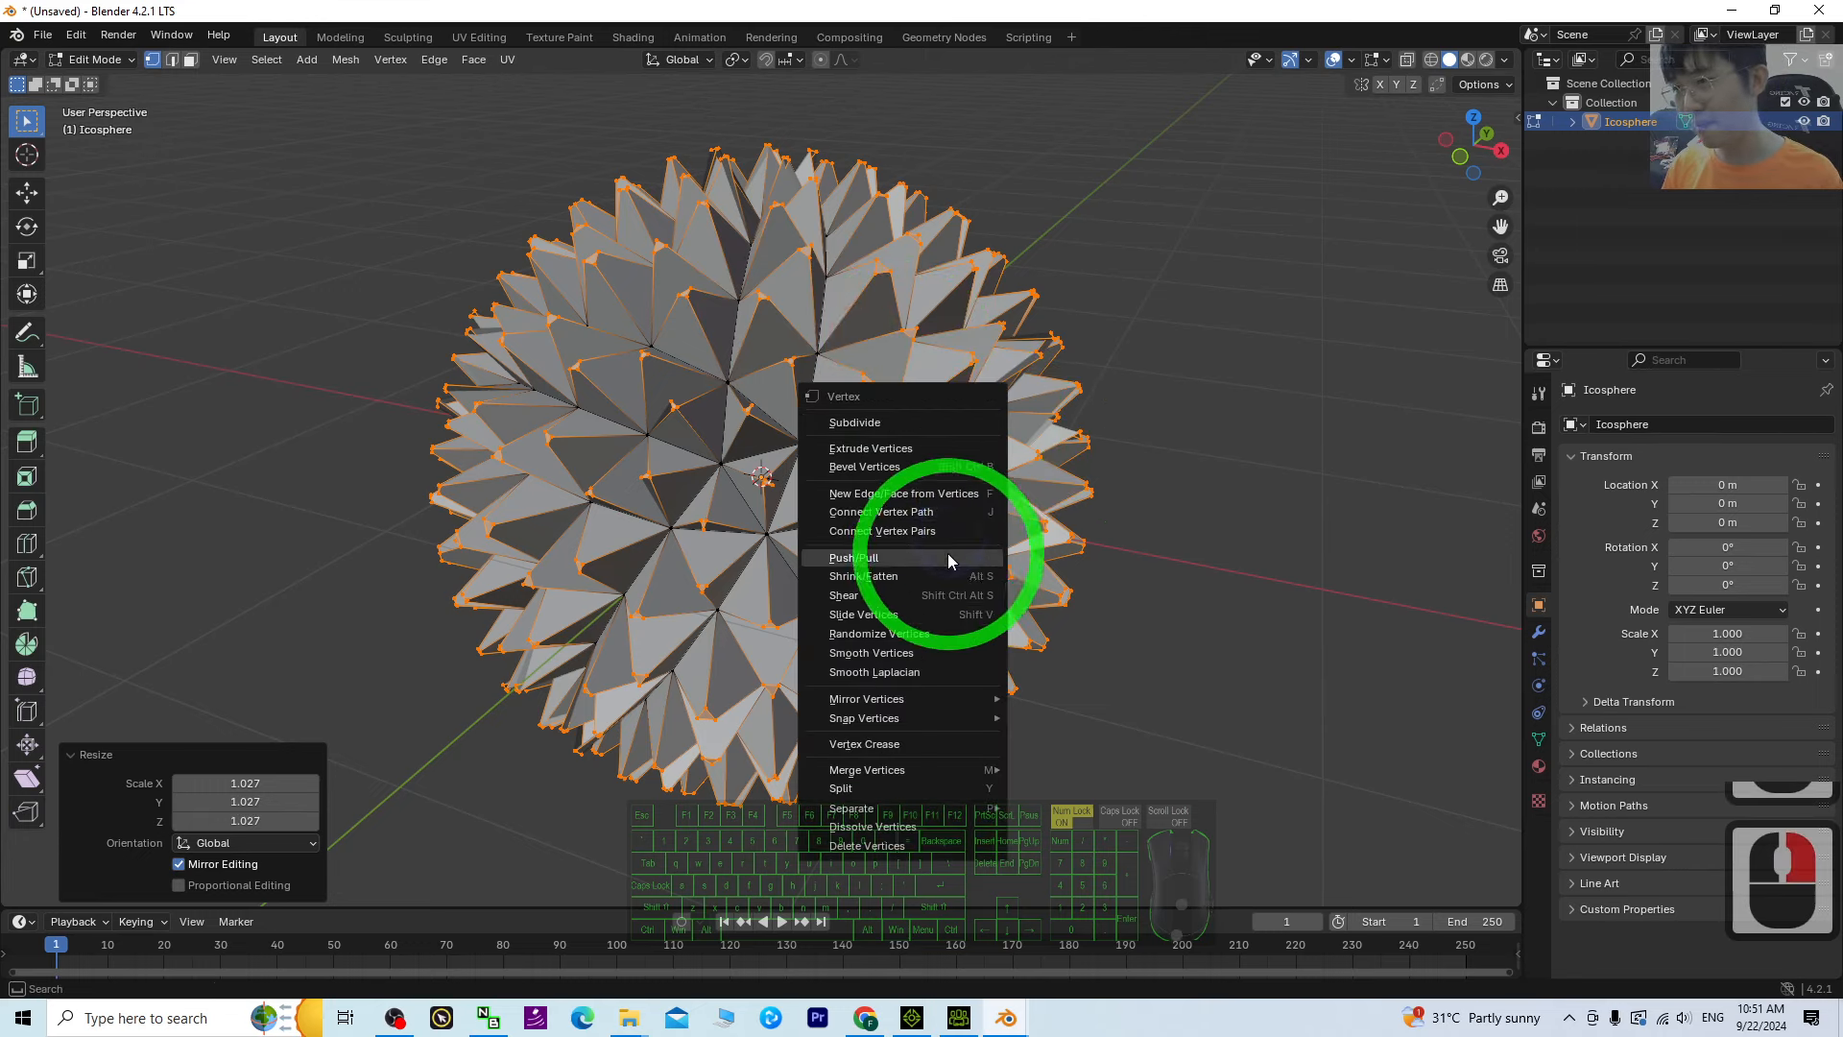
{"action": "right_click_drag", "start_coordinate": [890, 715], "coordinate": [1070, 843]}
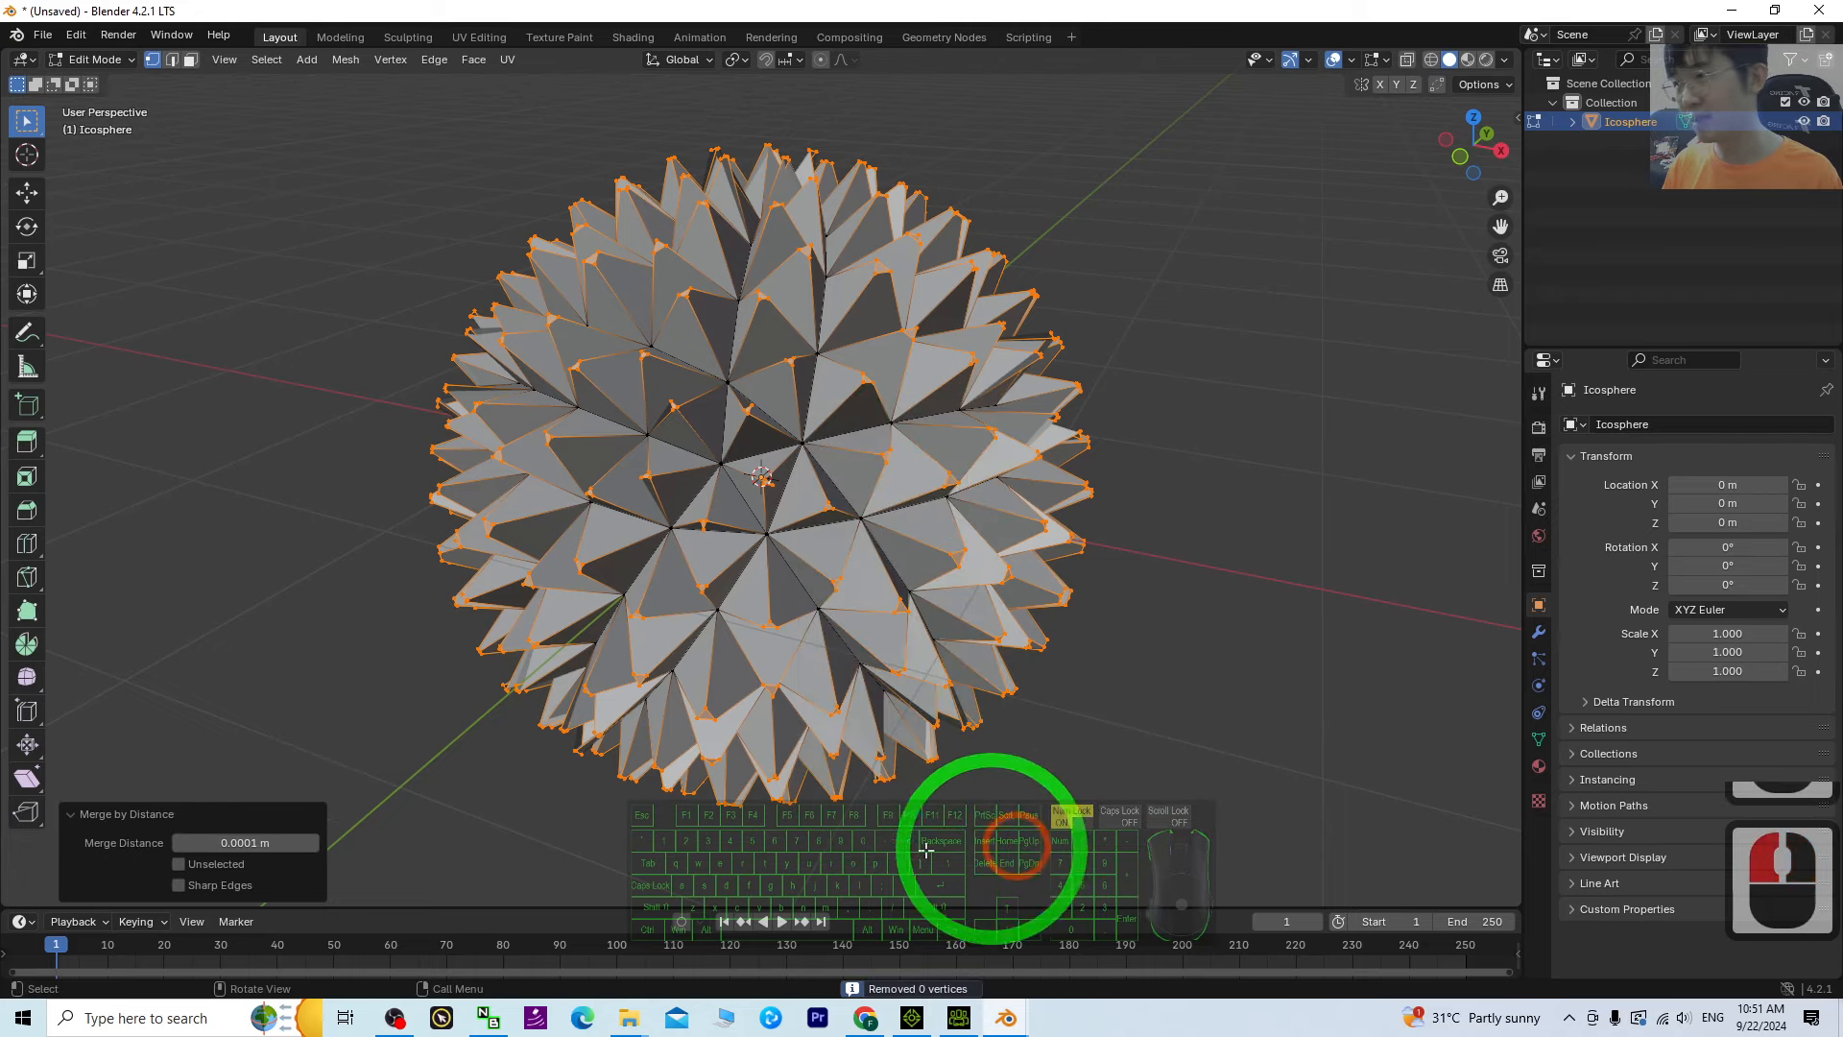
{"action": "left_click", "coordinate": [242, 842]}
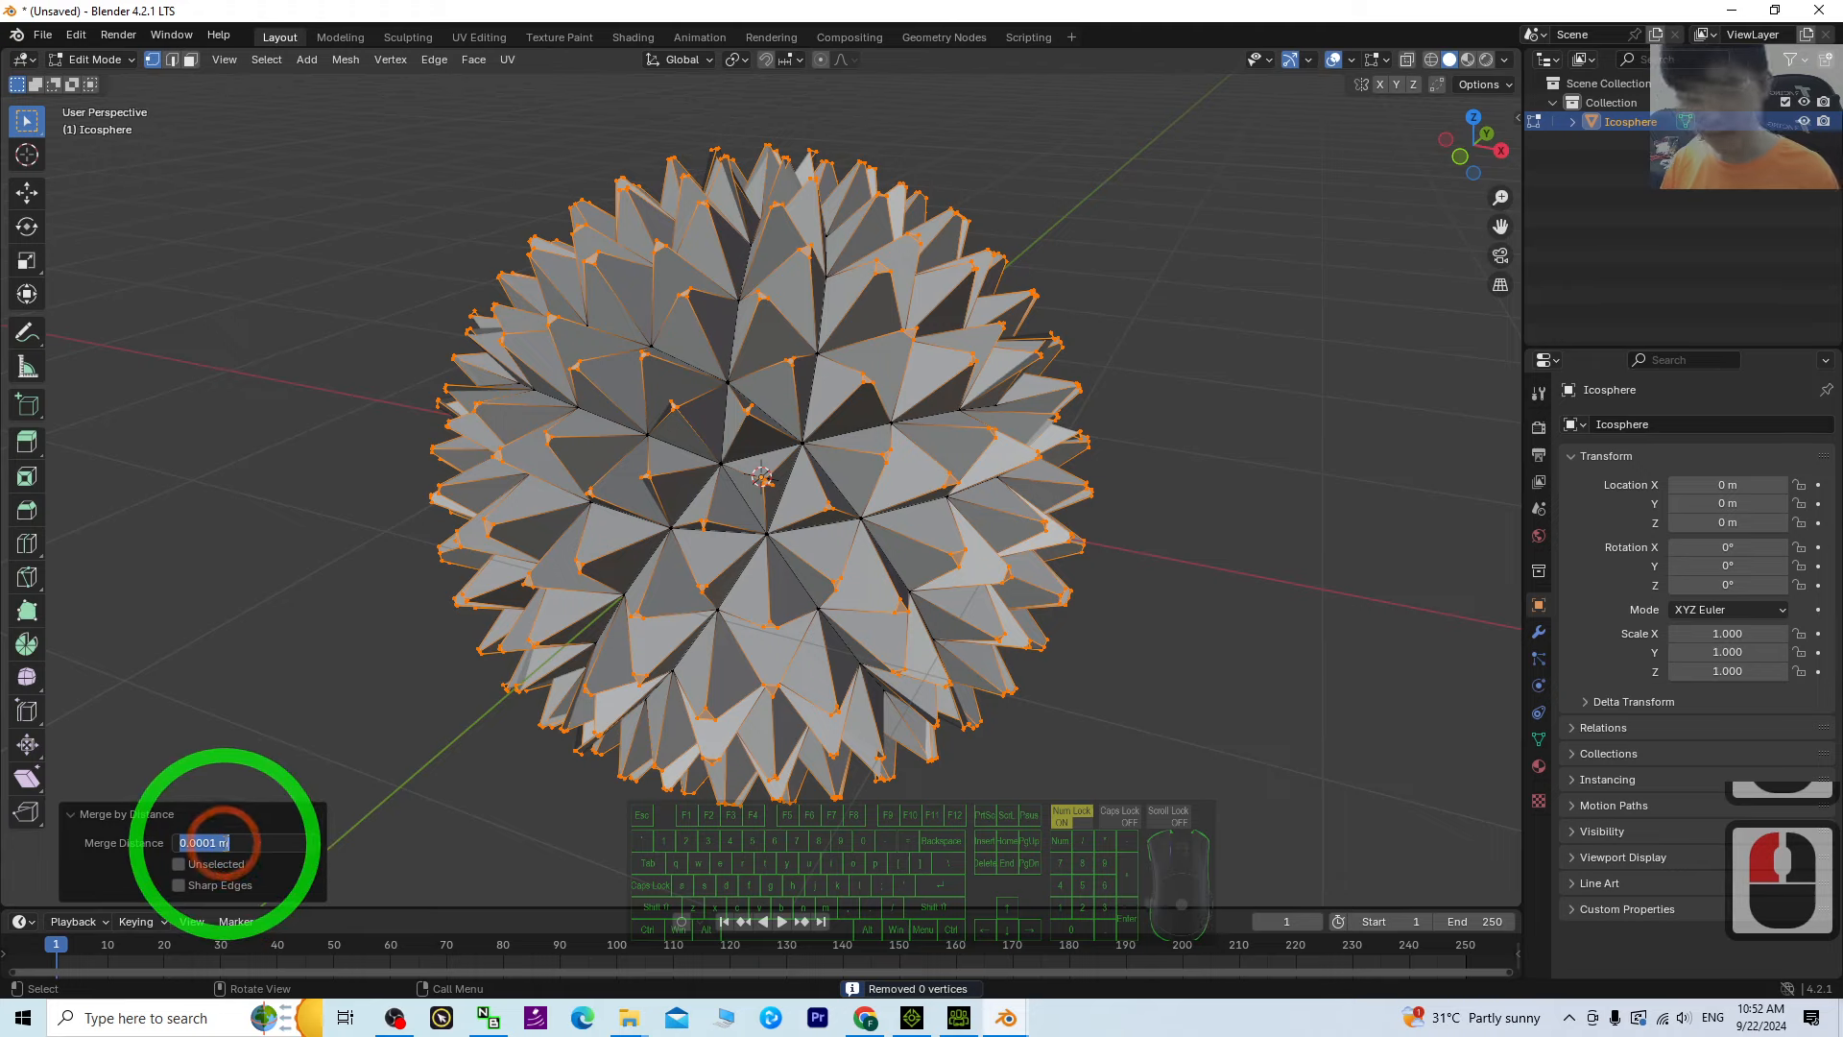
{"action": "type", "text": "0"}
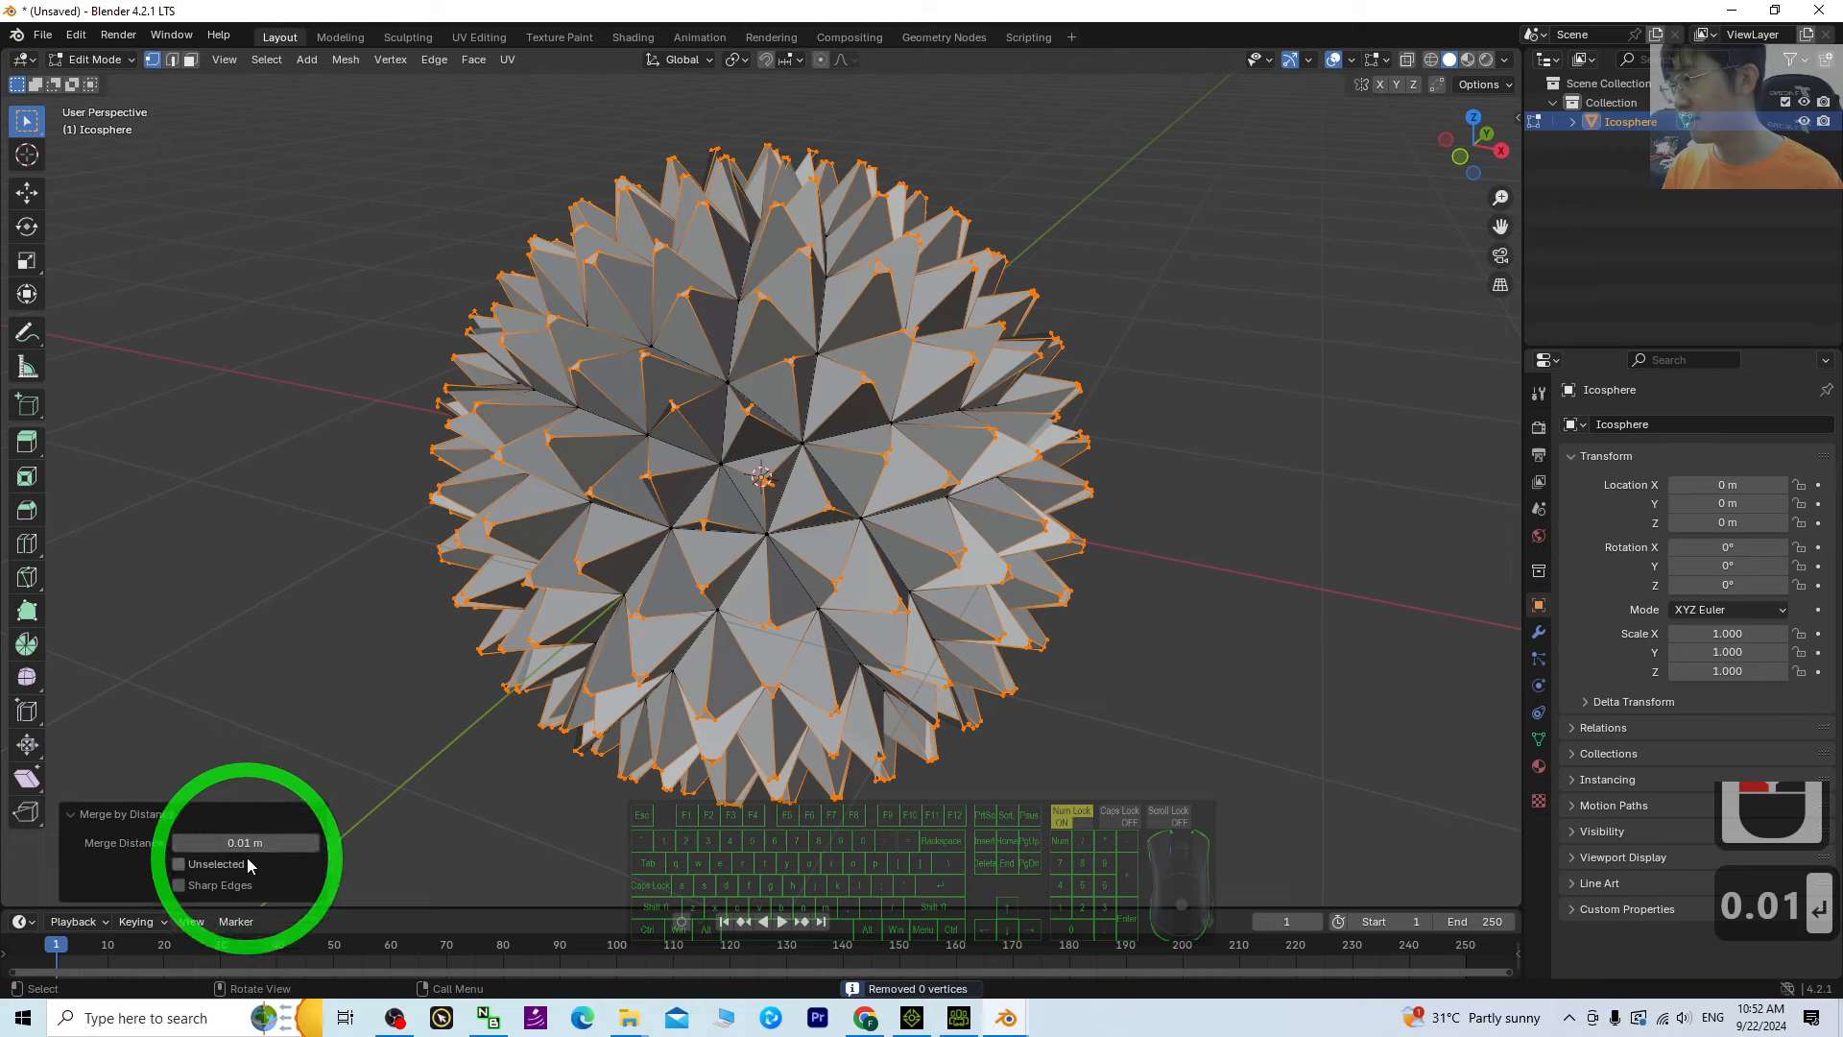
{"action": "left_click", "coordinate": [258, 844]}
{"action": "type", "text": "0.1"}
{"action": "key", "text": "Return"}
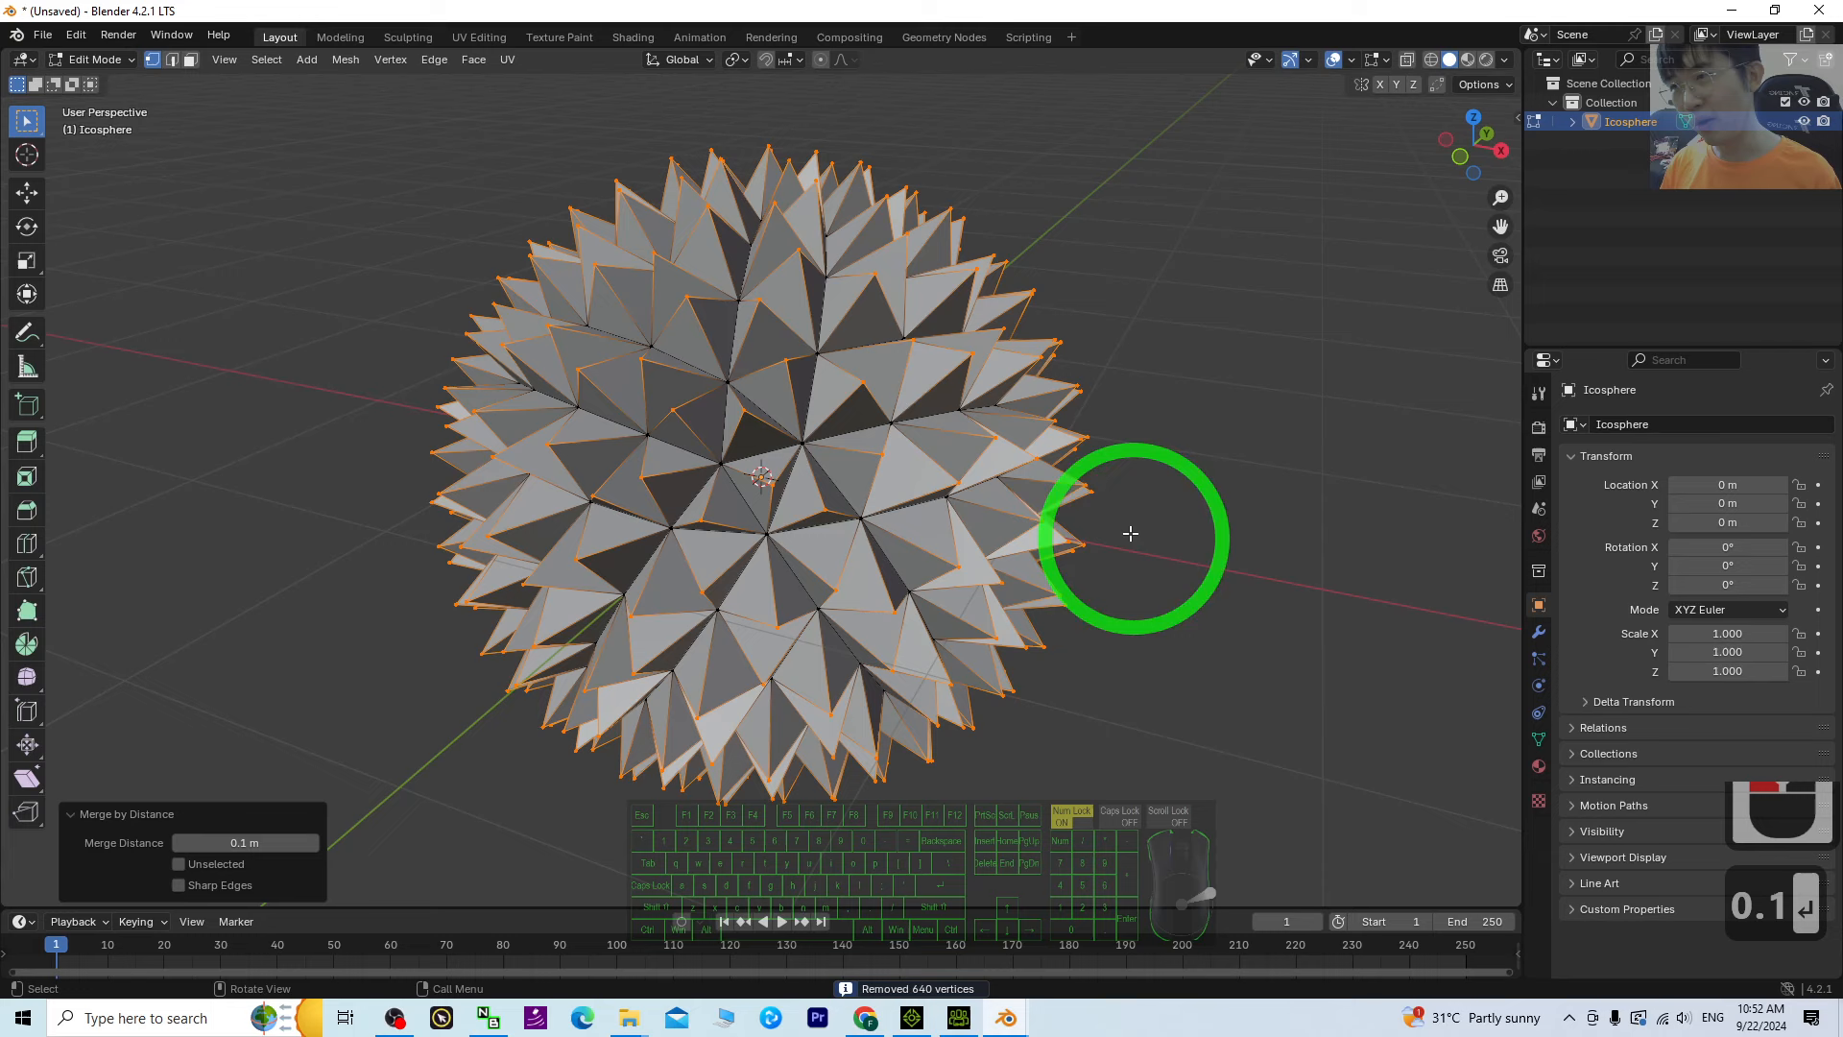
Check the merged spikes and return the spiky sphere to Object Mode
{"action": "scroll", "coordinate": [1155, 423], "scroll_direction": "up", "scroll_amount": 2}
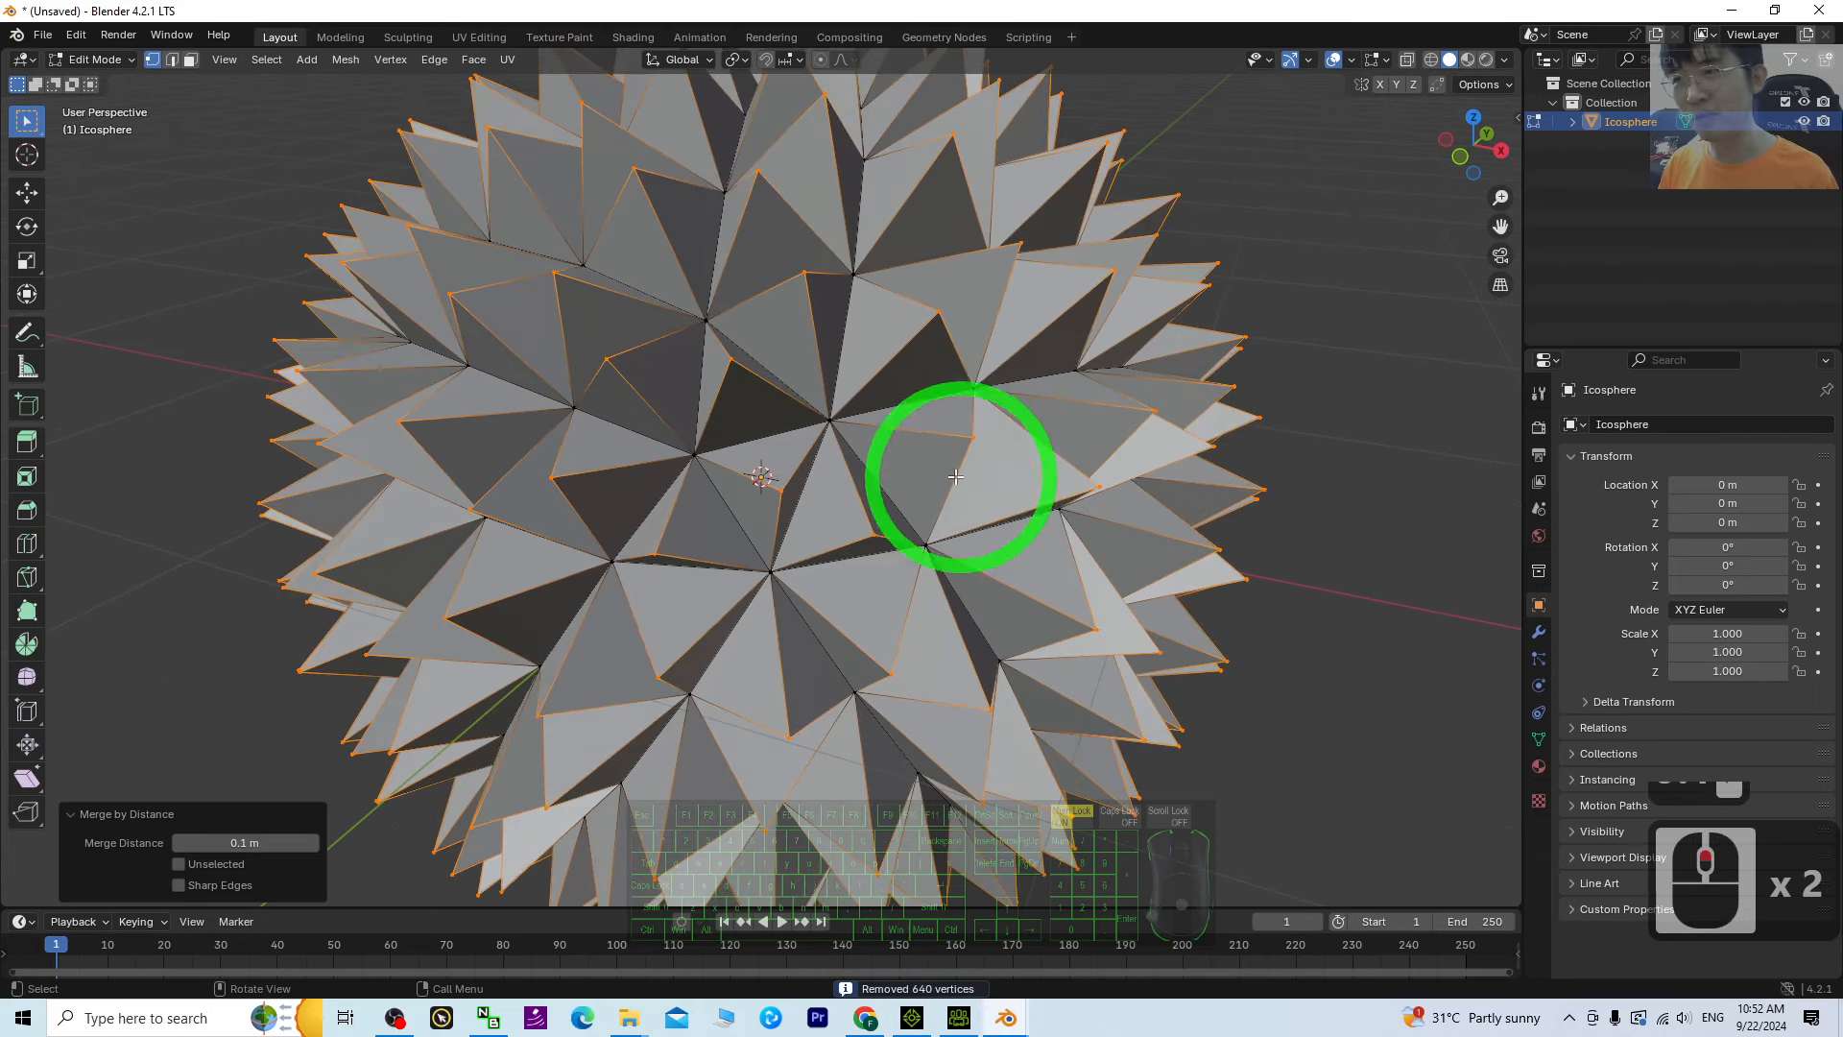
{"action": "scroll", "coordinate": [1119, 493], "scroll_direction": "down", "scroll_amount": 2}
{"action": "middle_click_drag", "start_coordinate": [1036, 489], "coordinate": [975, 485]}
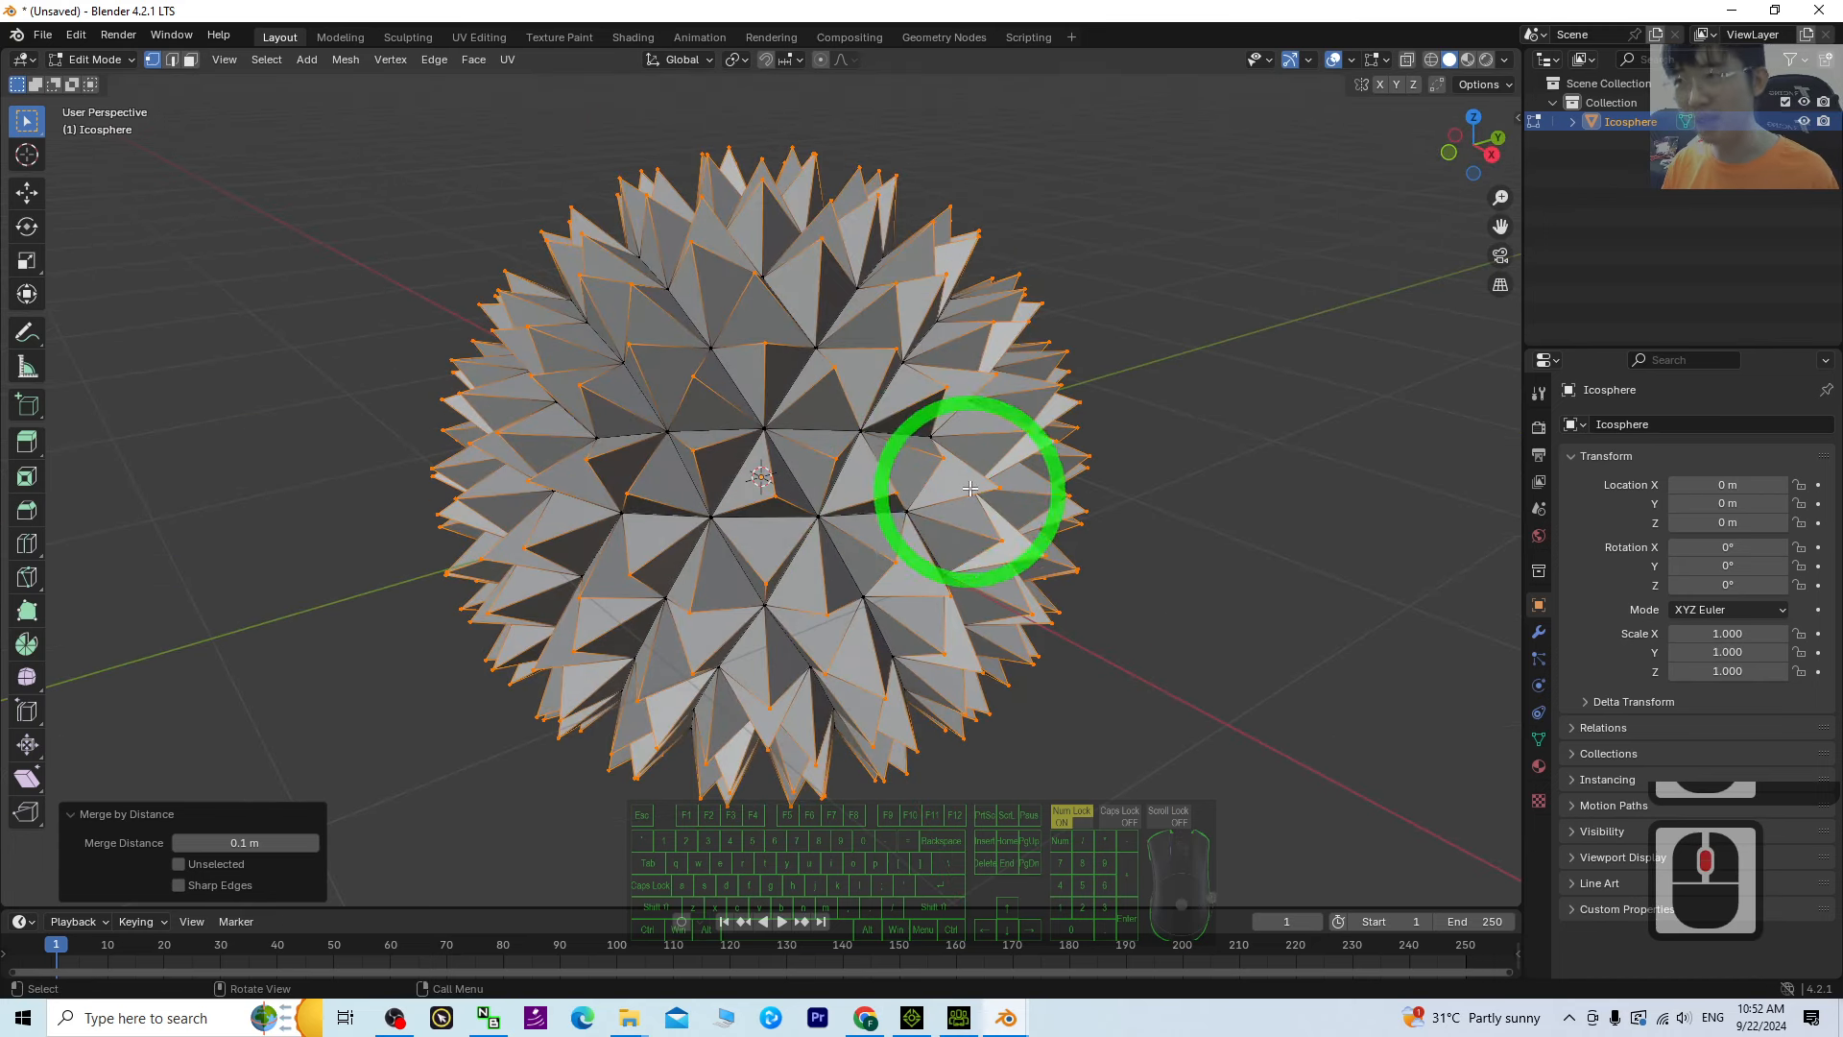
{"action": "left_click", "coordinate": [101, 66]}
{"action": "left_click", "coordinate": [105, 82]}
{"action": "scroll", "coordinate": [1114, 423], "scroll_direction": "down", "scroll_amount": 3}
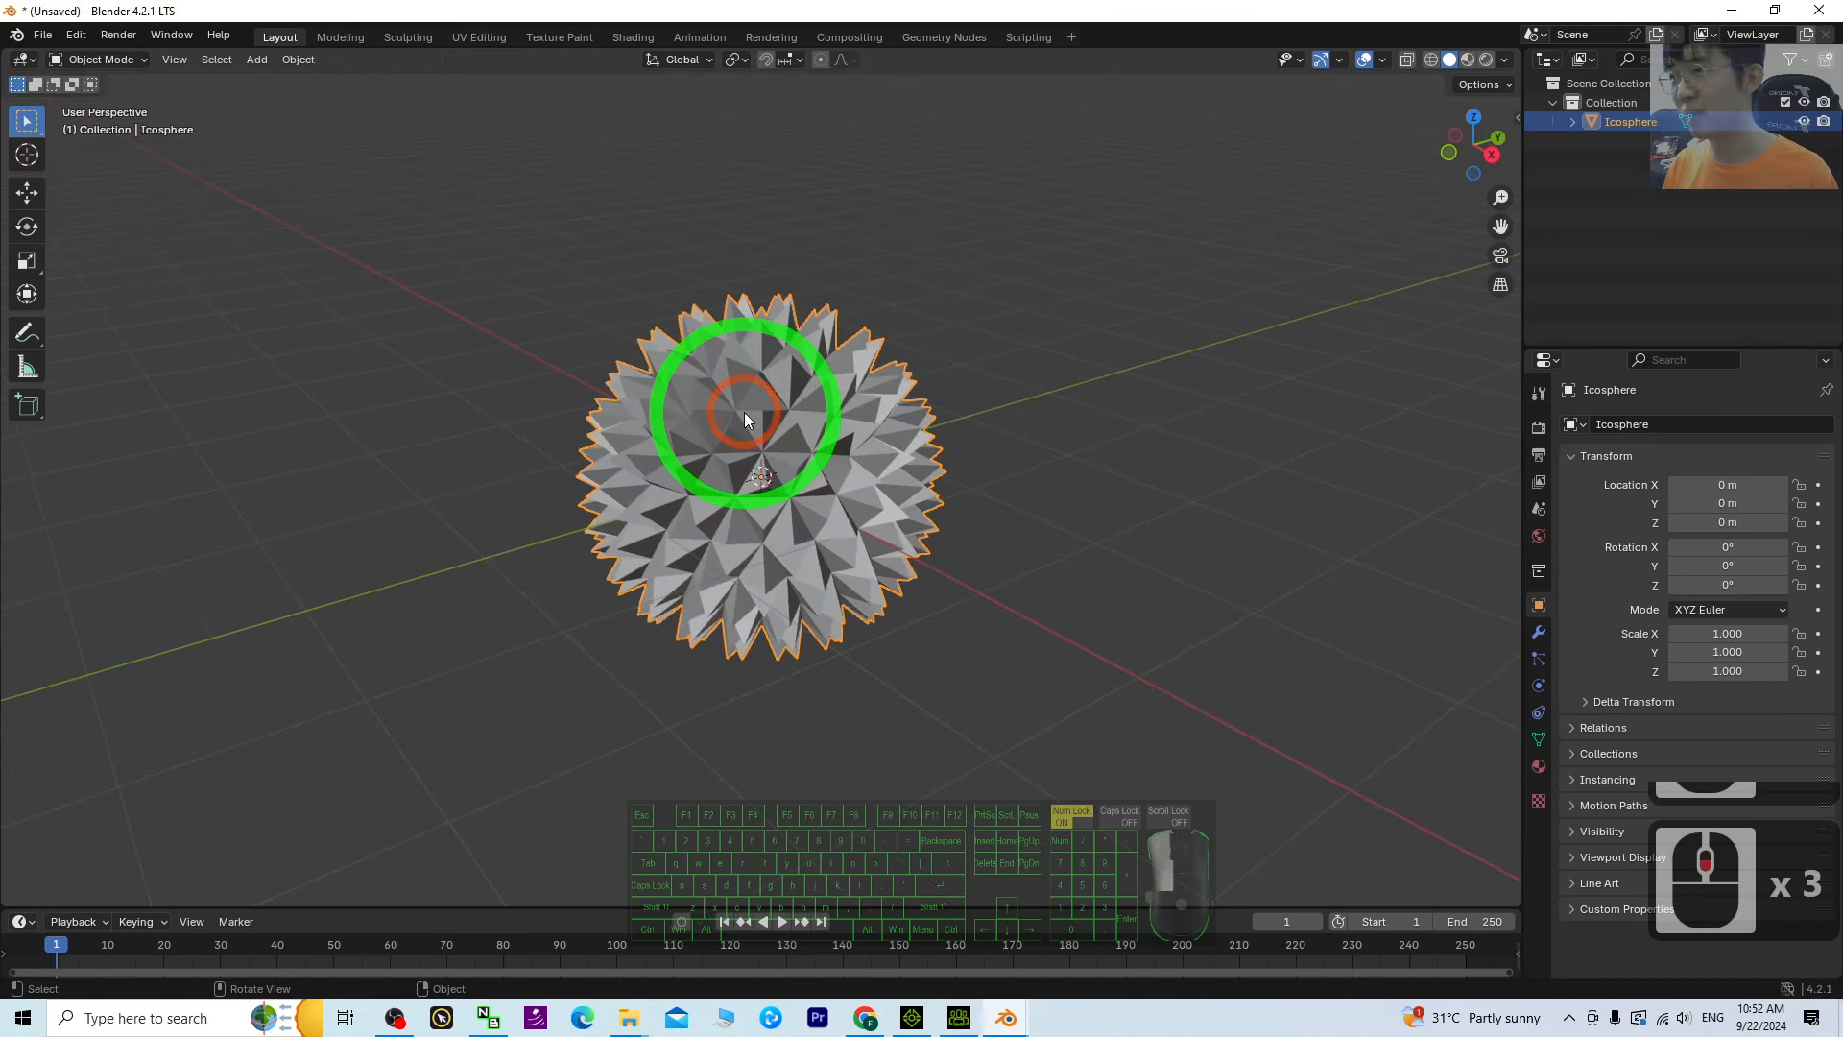
{"action": "left_click", "coordinate": [753, 432]}
Stretch the spiky ball along Z with the Scale tool to a Z scale of about 1.19, keeping X and Y at 1
{"action": "middle_click_drag", "start_coordinate": [639, 322], "coordinate": [797, 284]}
{"action": "scroll", "coordinate": [797, 284], "scroll_direction": "up", "scroll_amount": 2}
{"action": "scroll", "coordinate": [135, 198], "scroll_direction": "down", "scroll_amount": 1}
{"action": "left_click", "coordinate": [27, 262]}
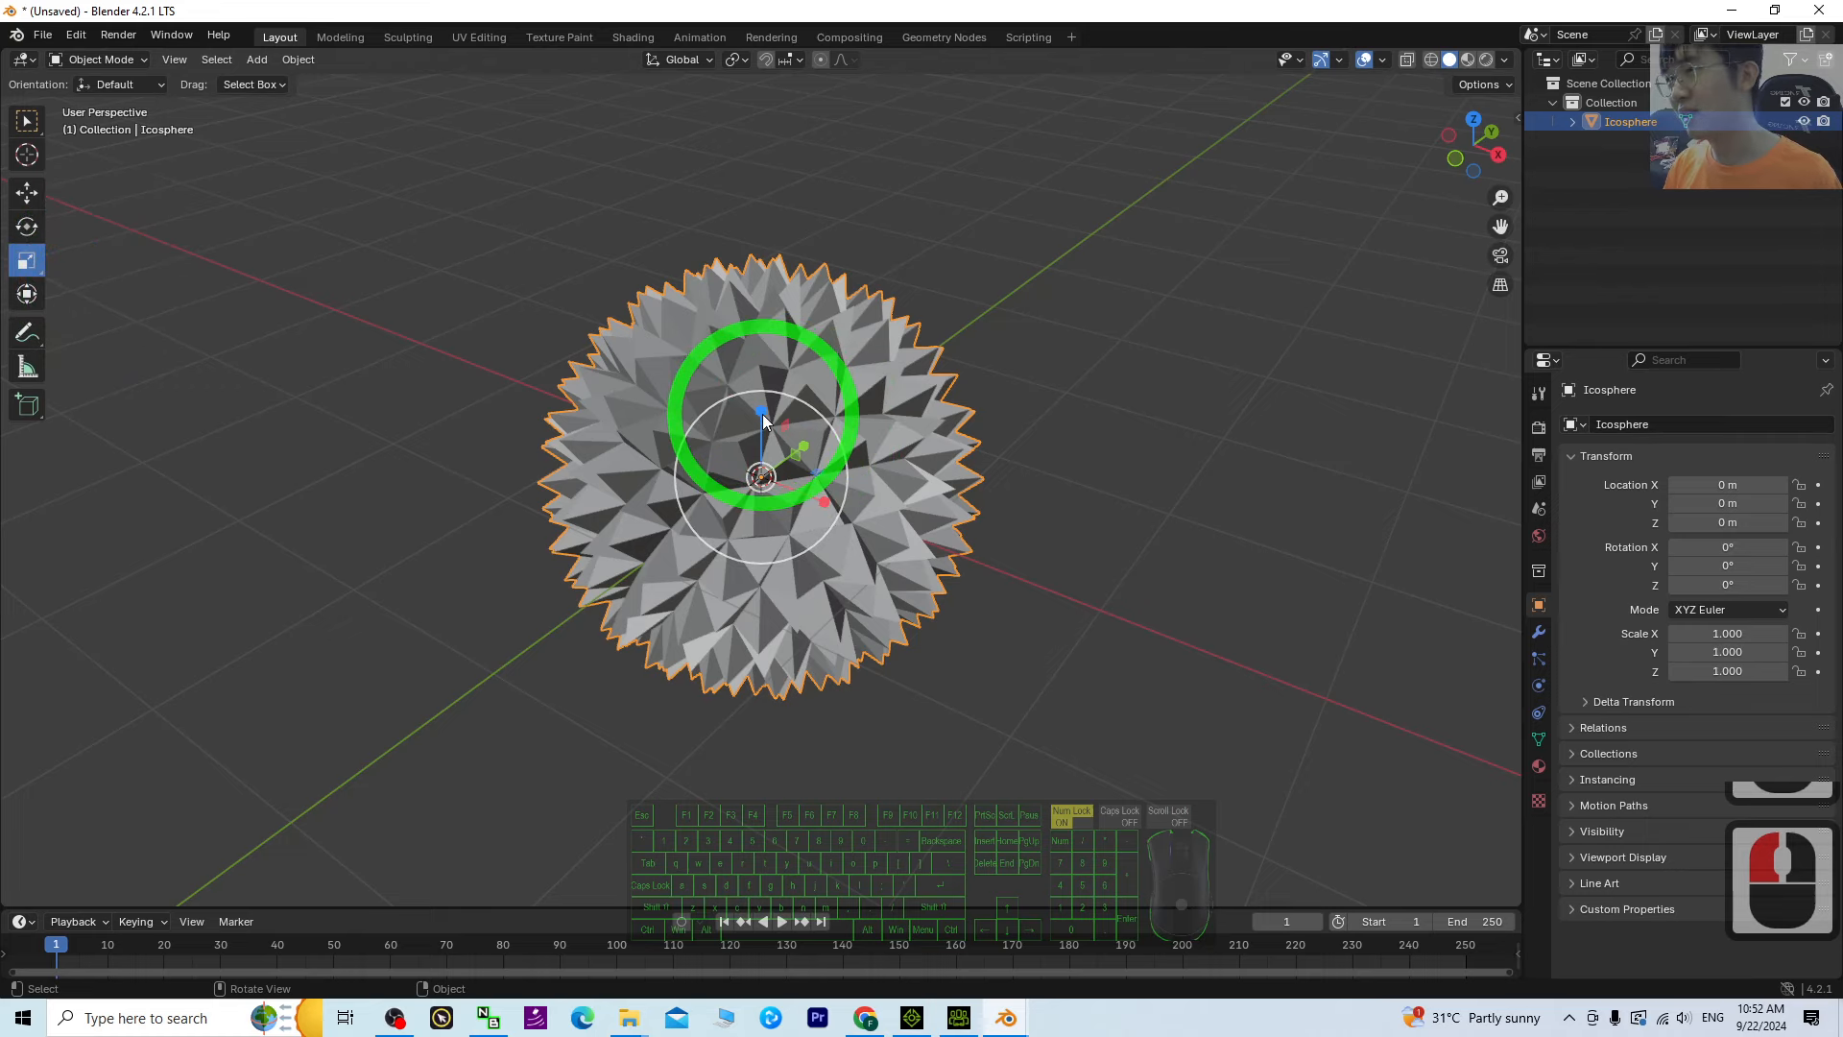
{"action": "left_click_drag", "start_coordinate": [761, 411], "coordinate": [752, 382]}
{"action": "middle_click_drag", "start_coordinate": [753, 382], "coordinate": [998, 471]}
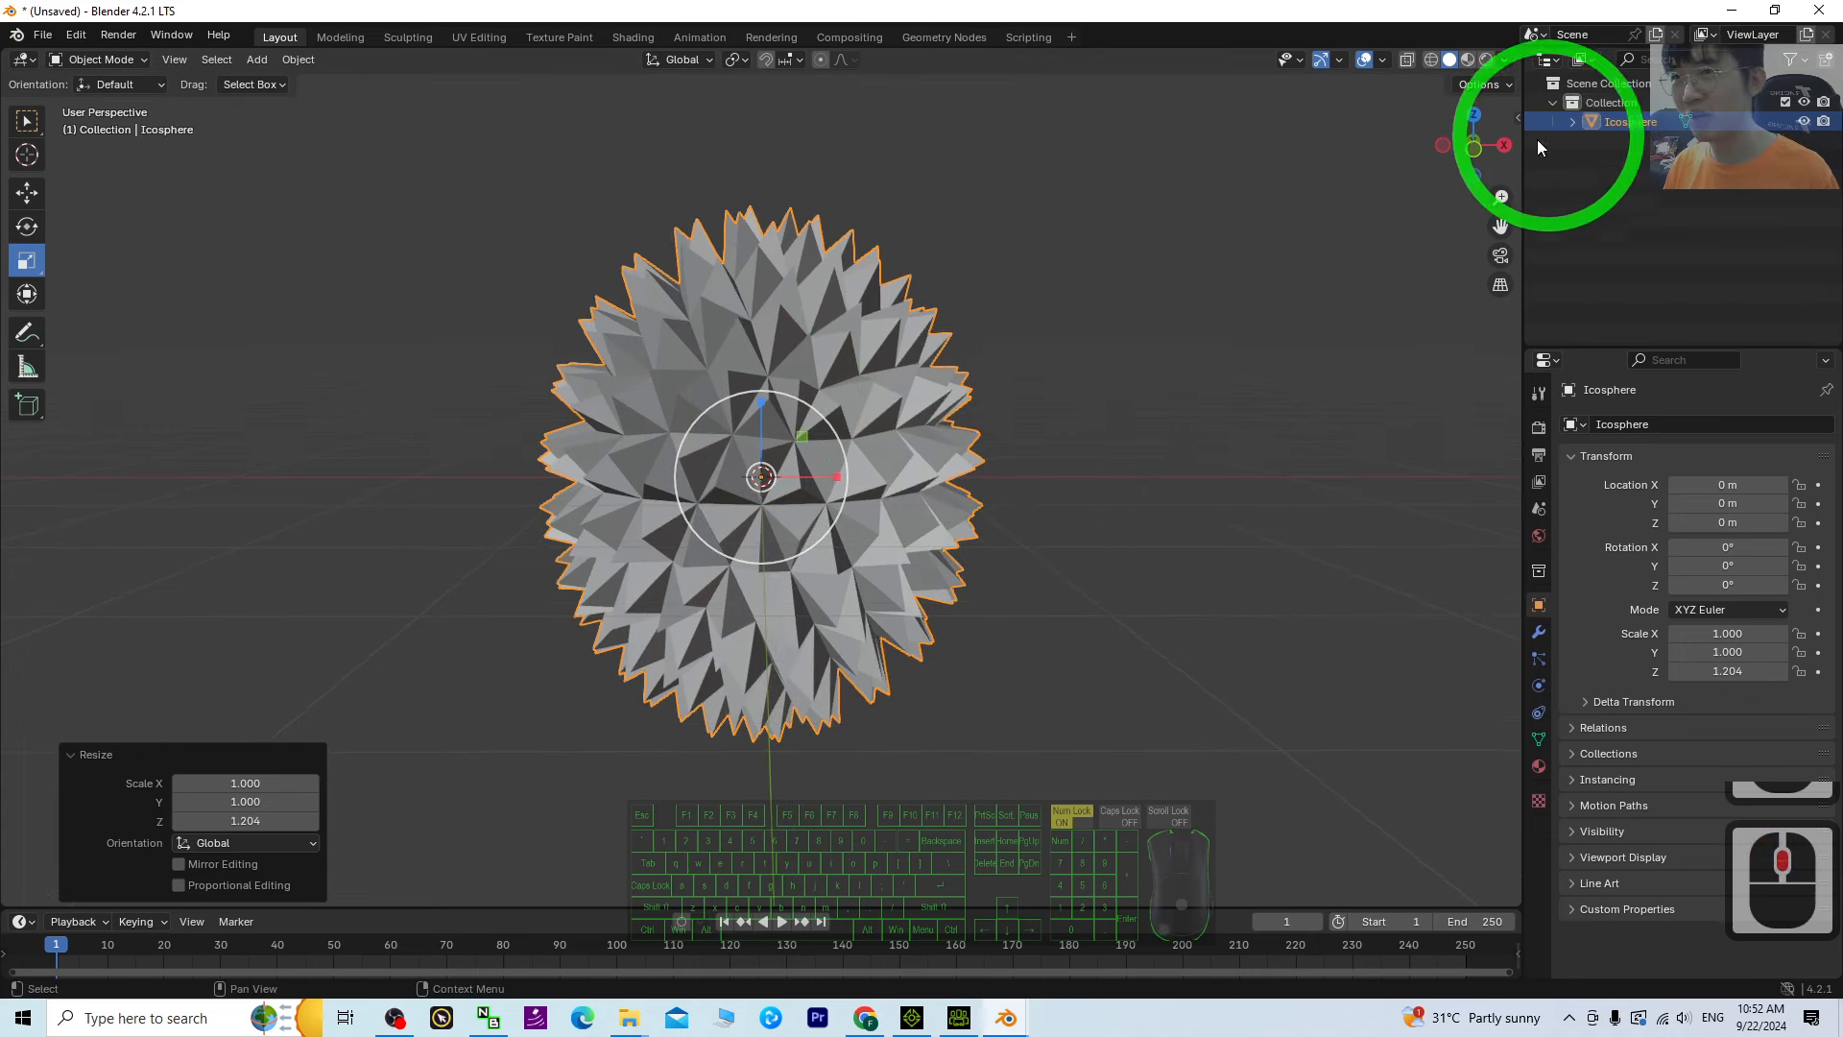
{"action": "left_click", "coordinate": [1474, 147]}
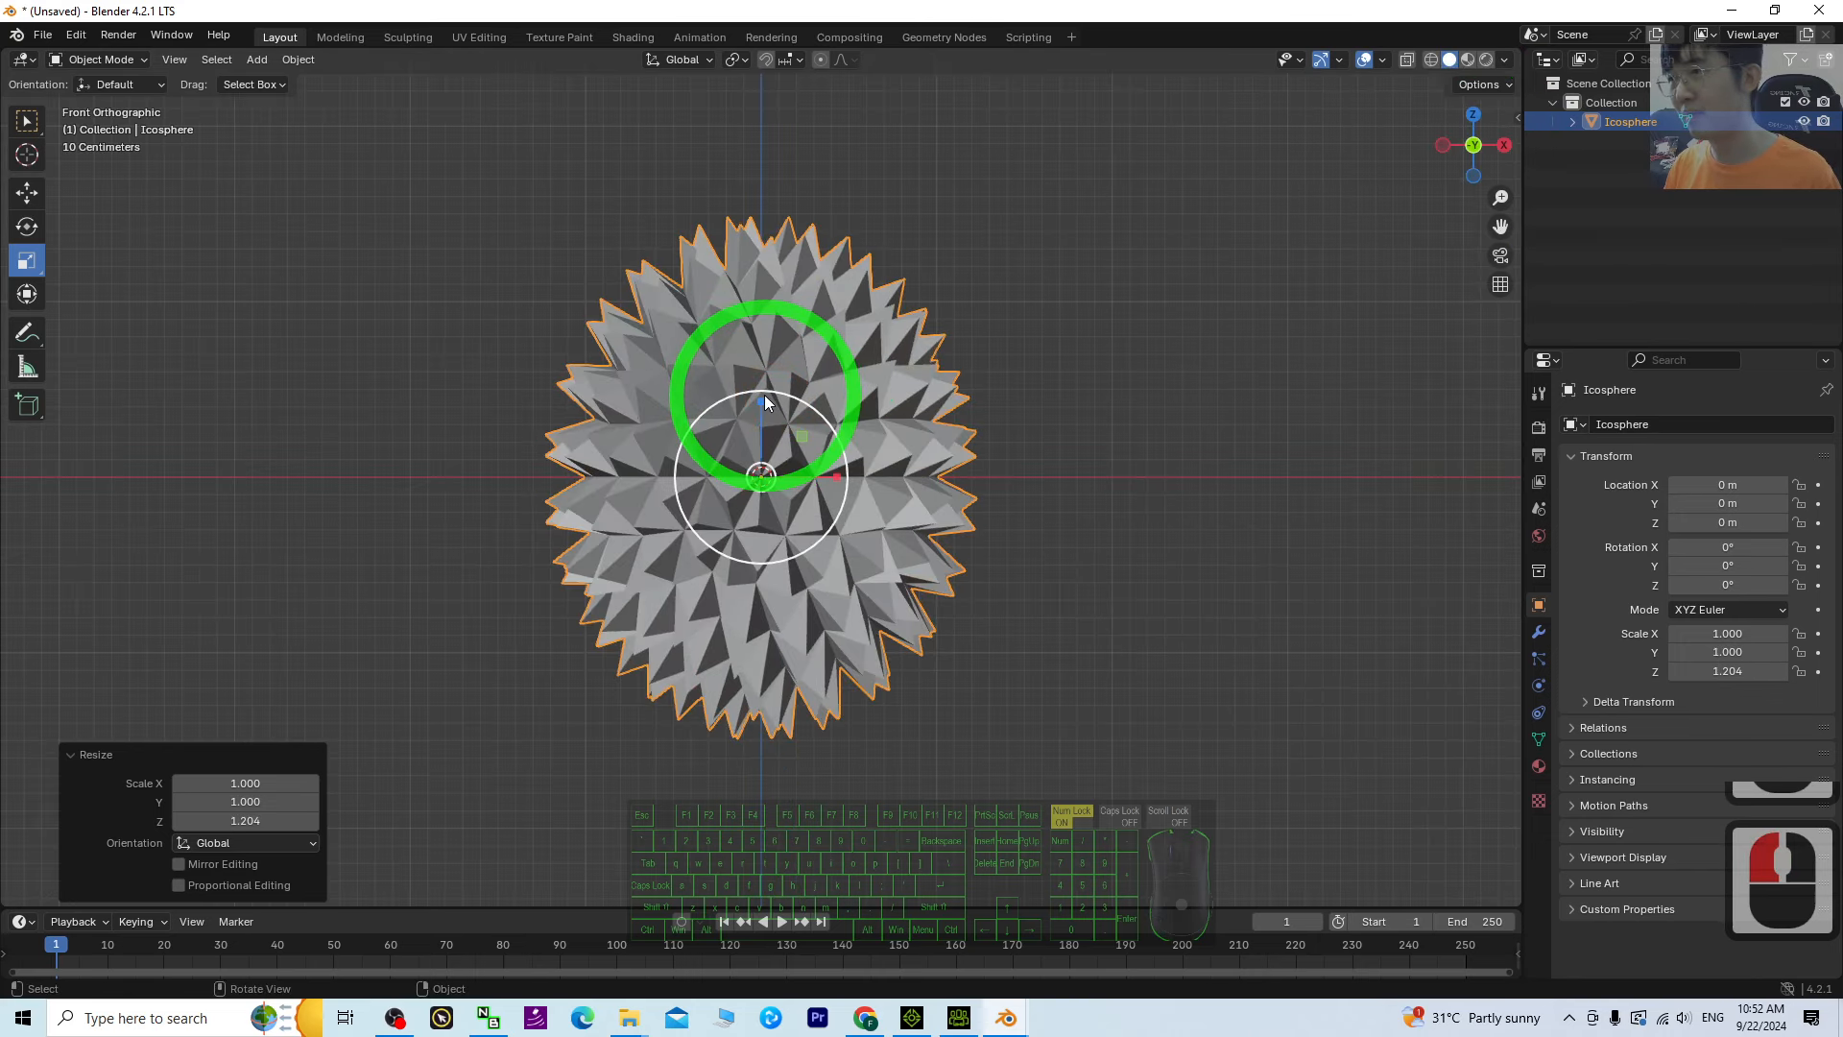
{"action": "left_click_drag", "start_coordinate": [762, 395], "coordinate": [765, 412]}
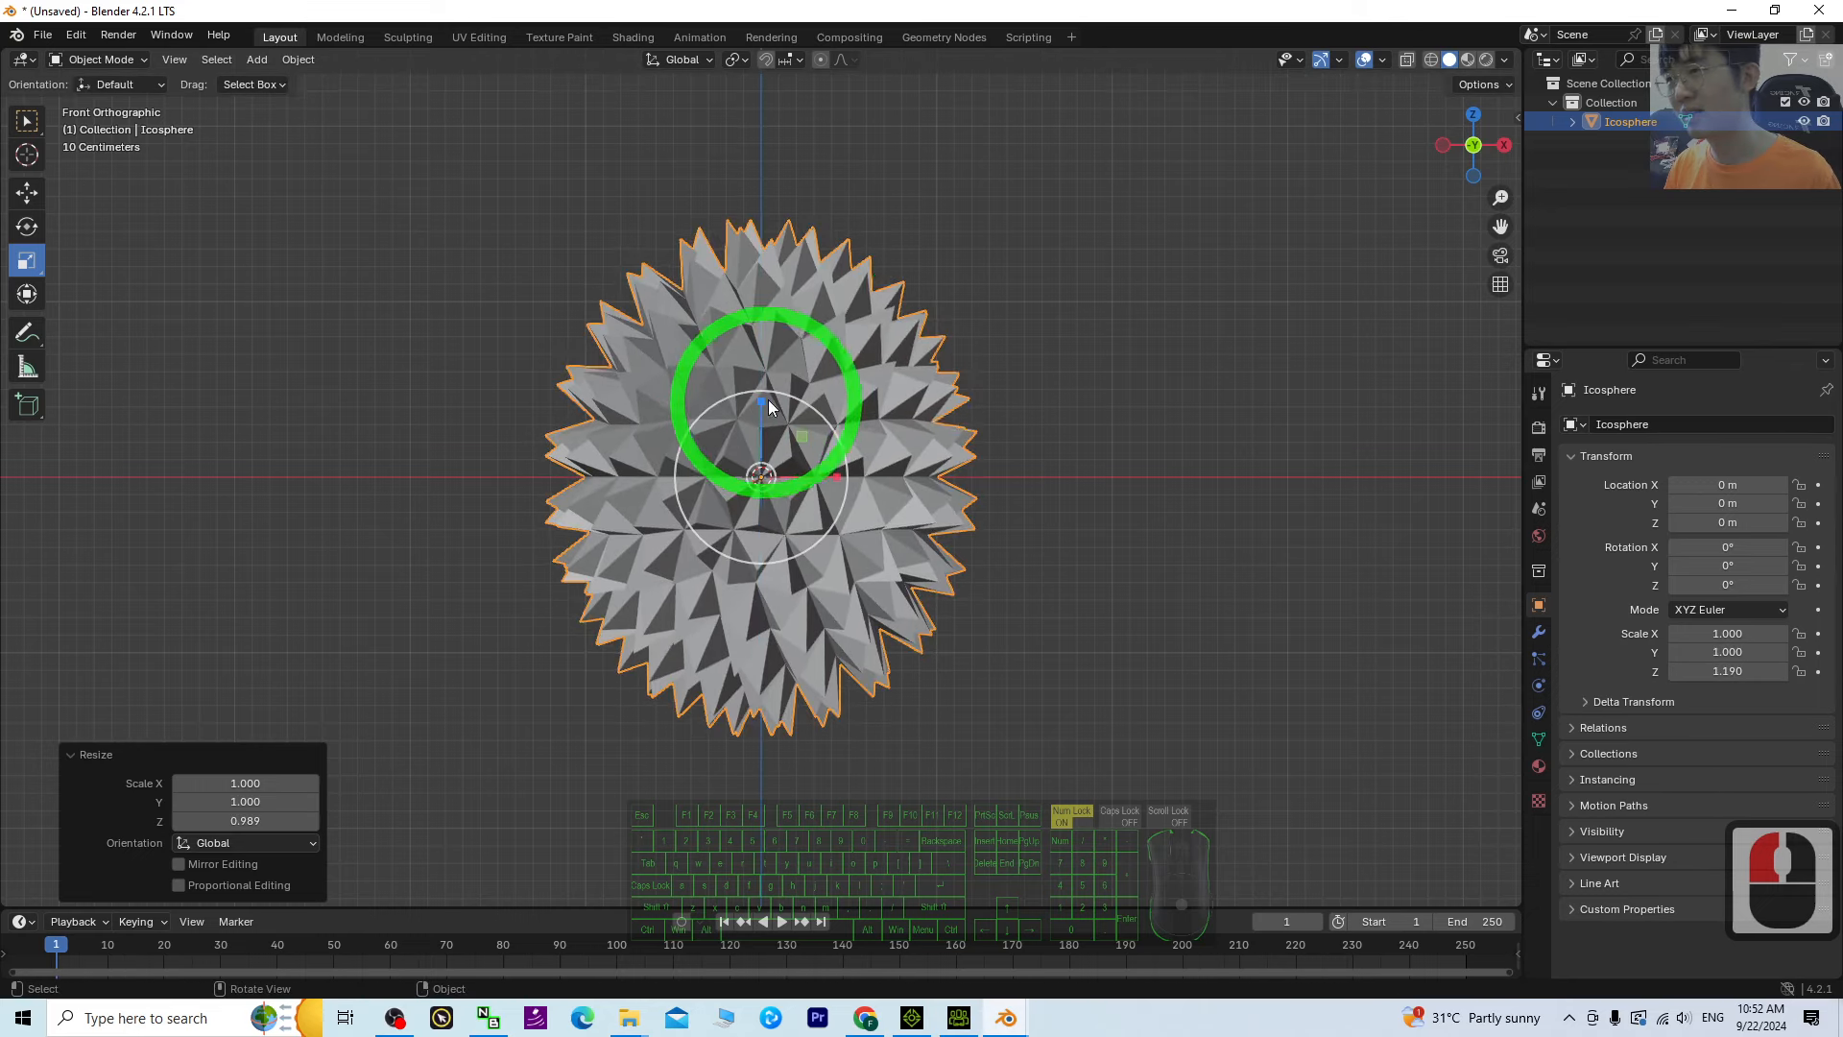
{"action": "middle_click_drag", "start_coordinate": [1063, 293], "coordinate": [1063, 353]}
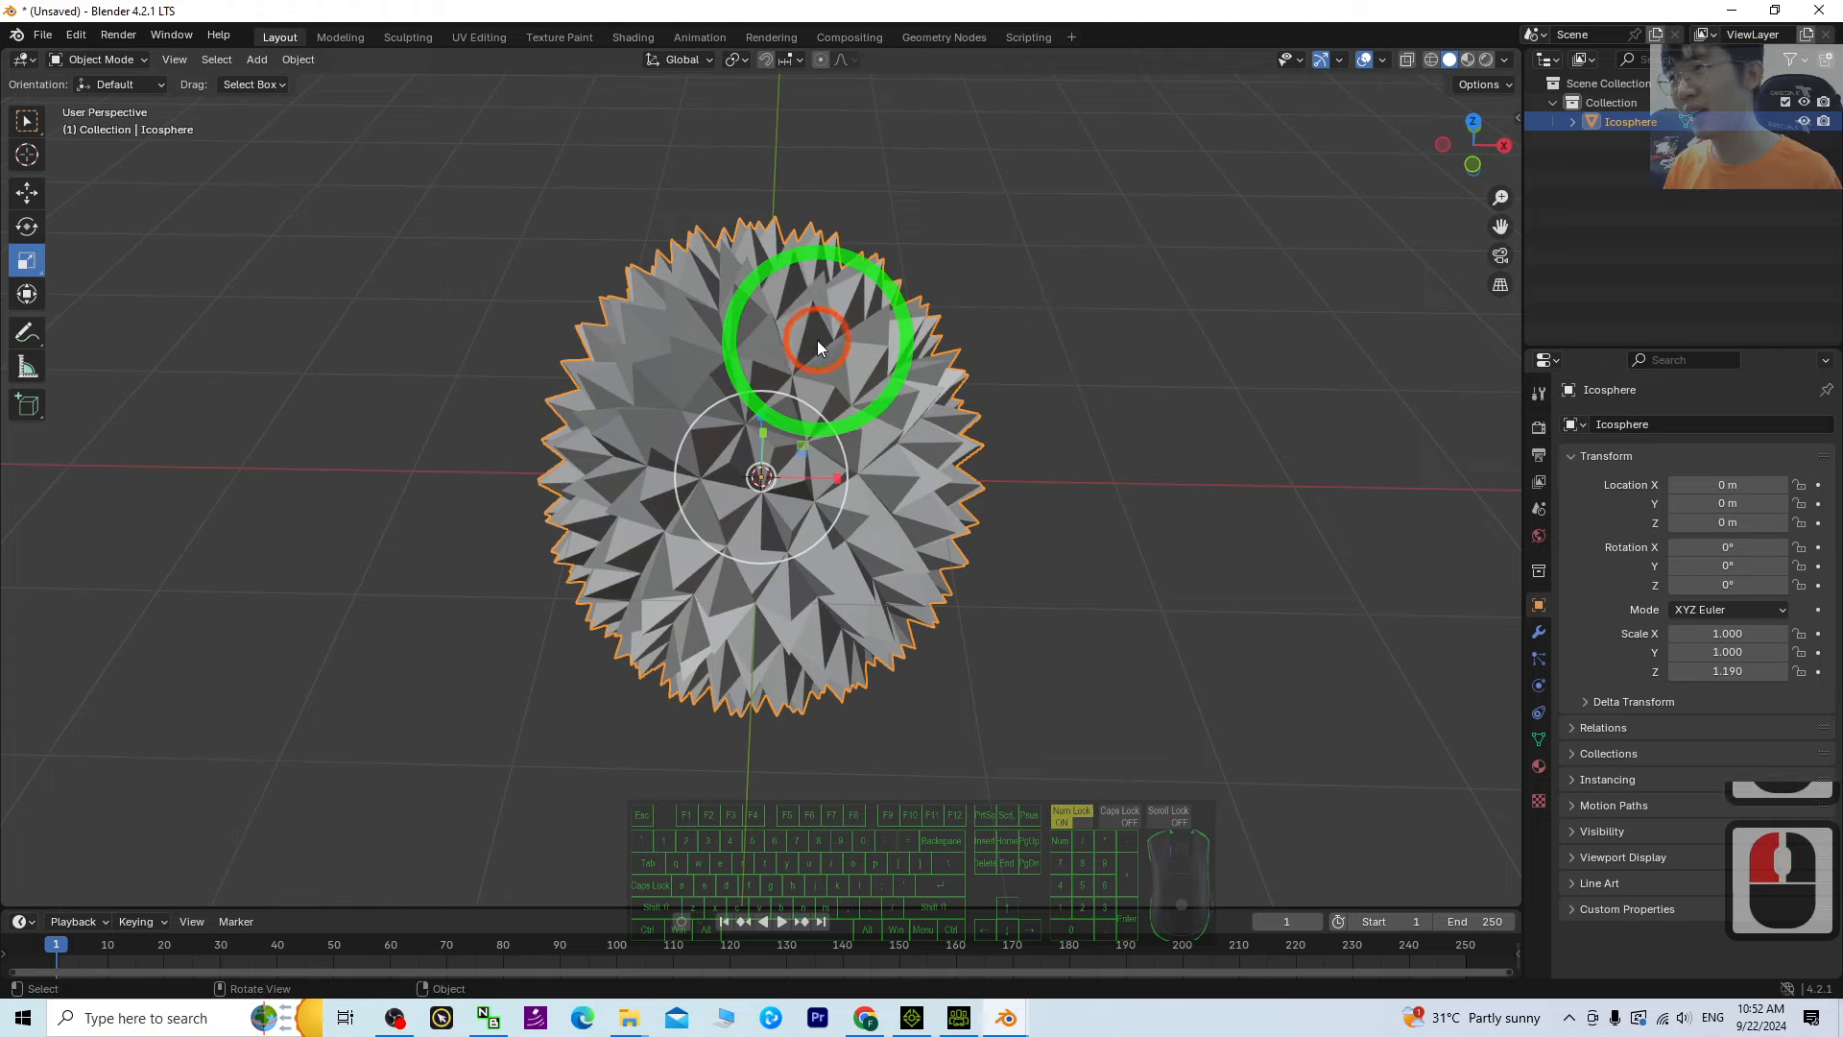
{"action": "left_click", "coordinate": [101, 60]}
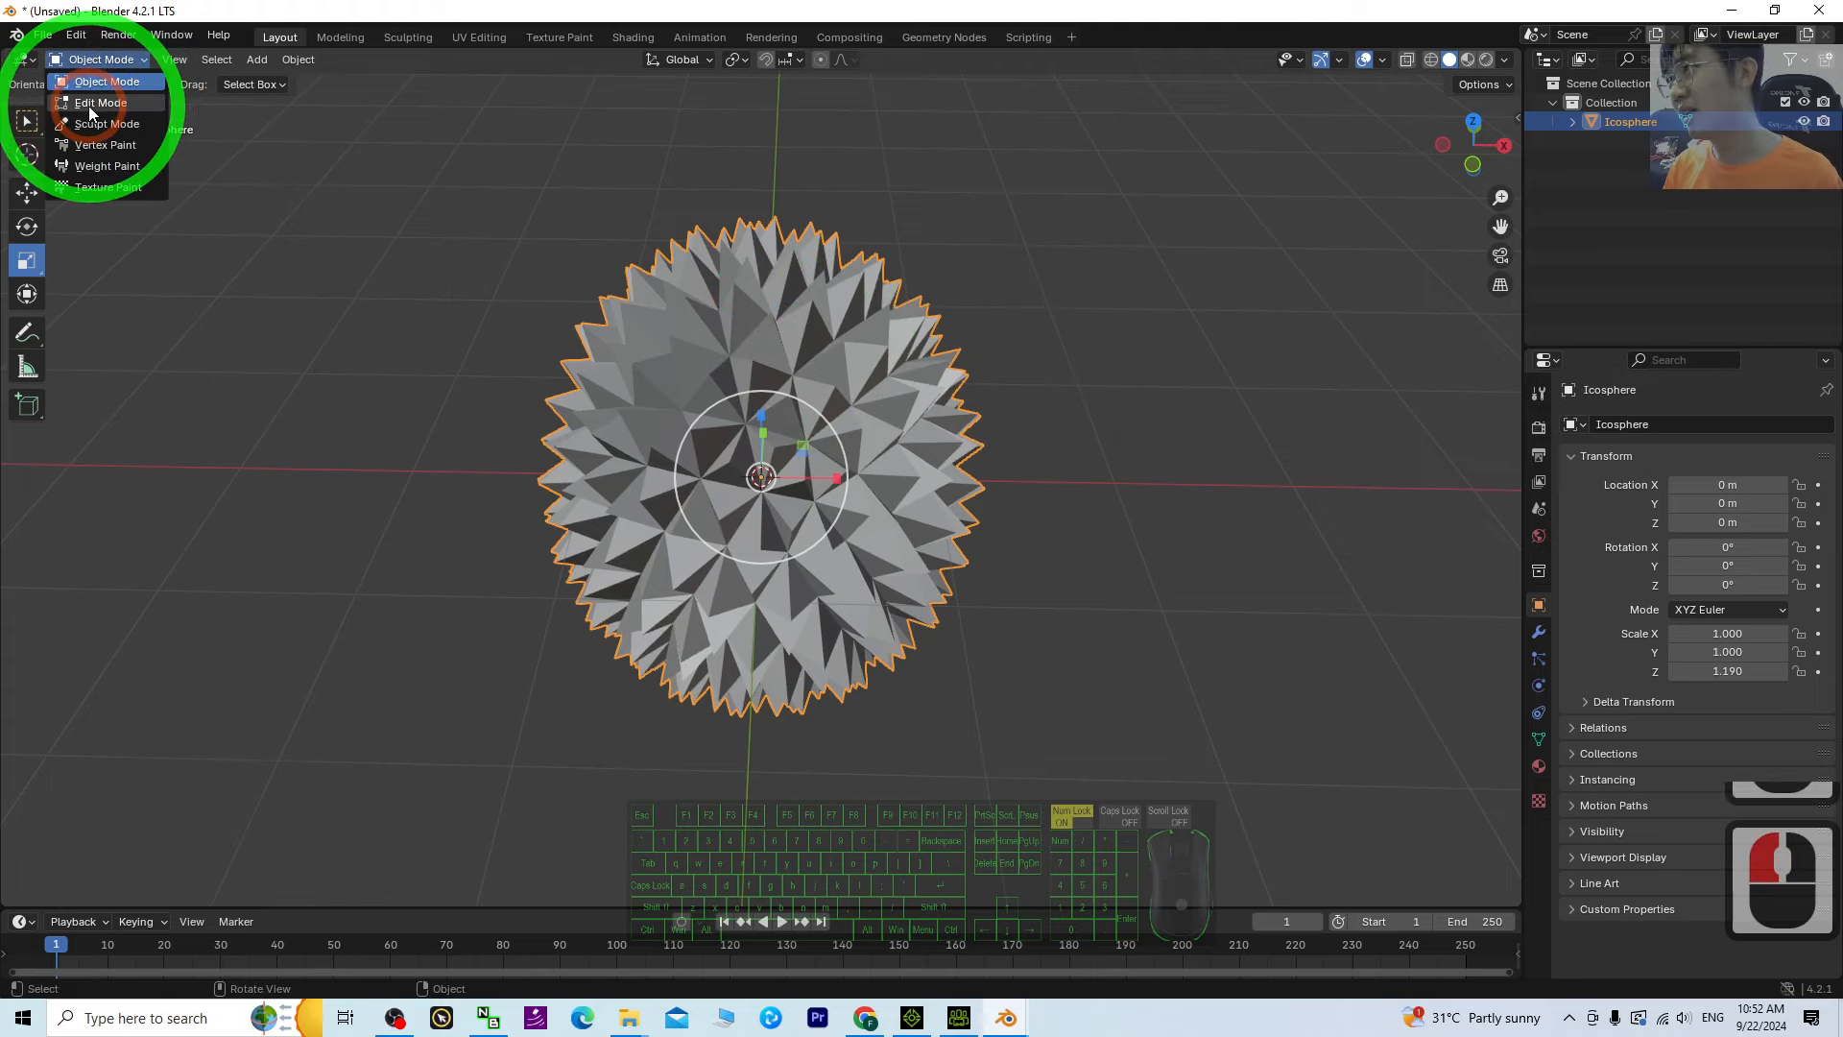
{"action": "left_click", "coordinate": [106, 60]}
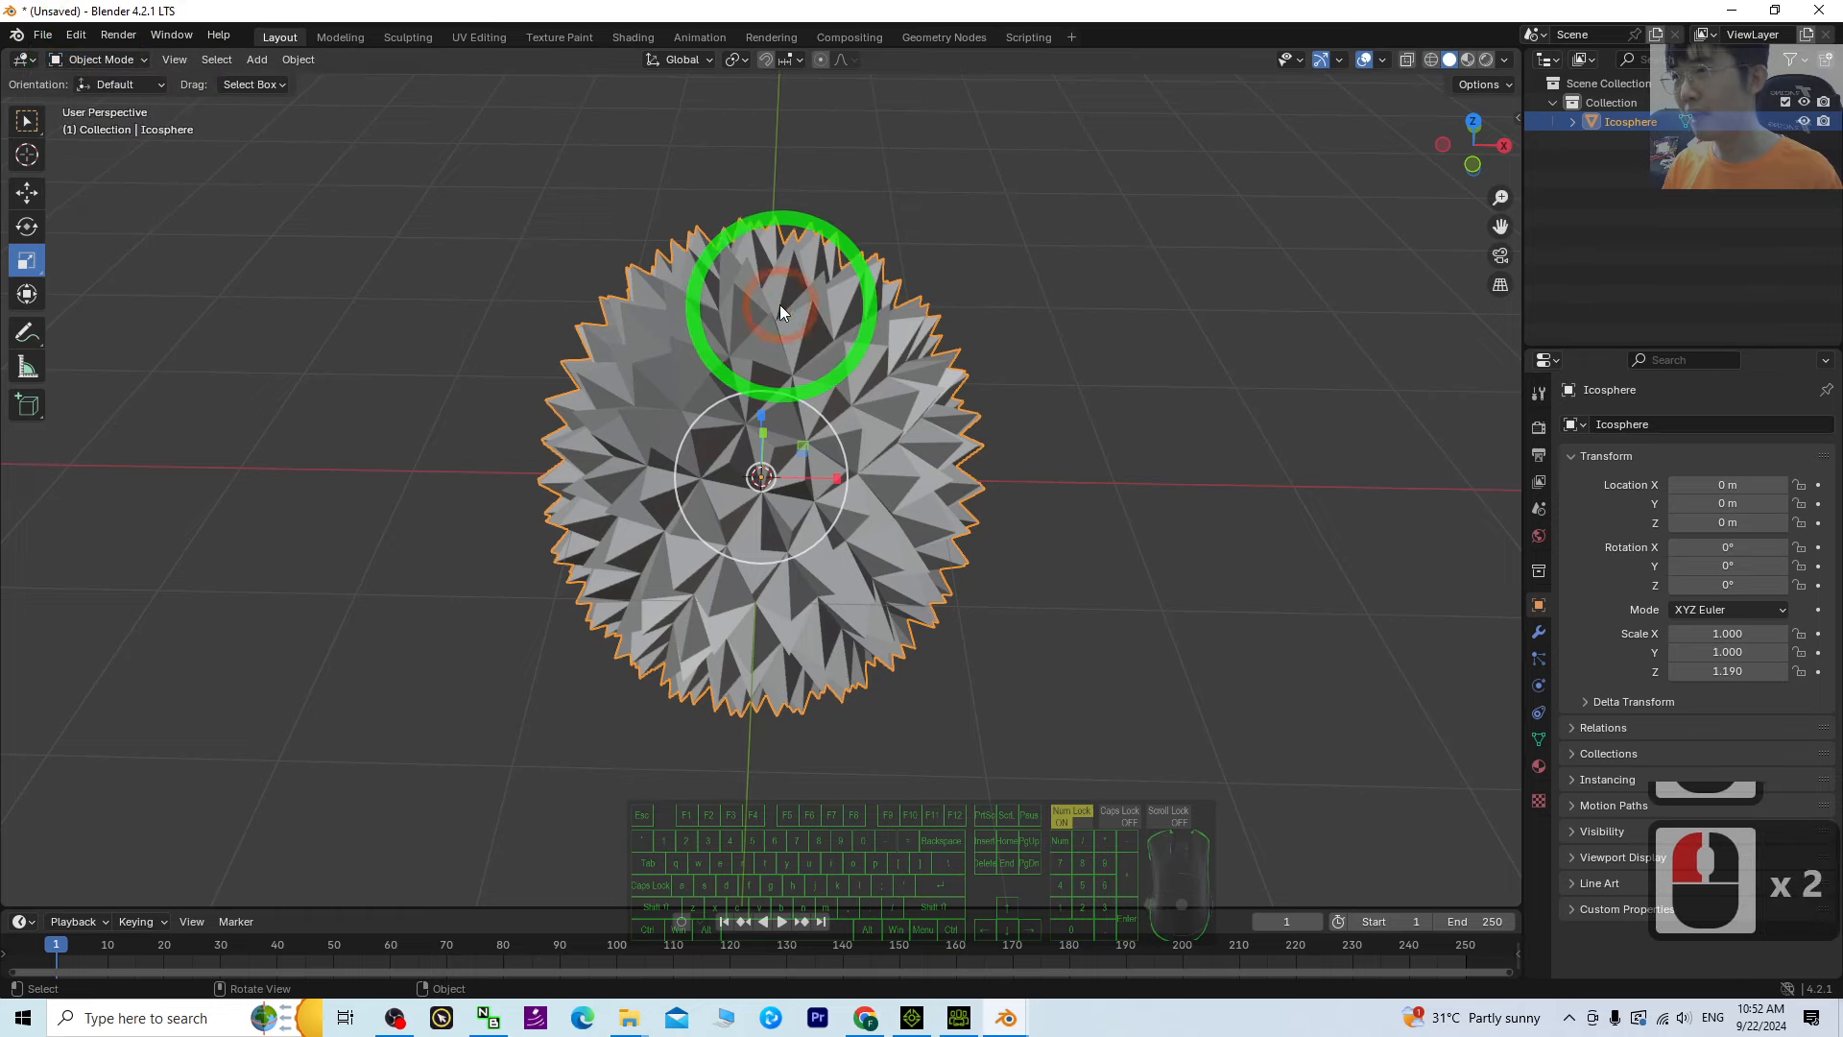
{"action": "left_click", "coordinate": [104, 14]}
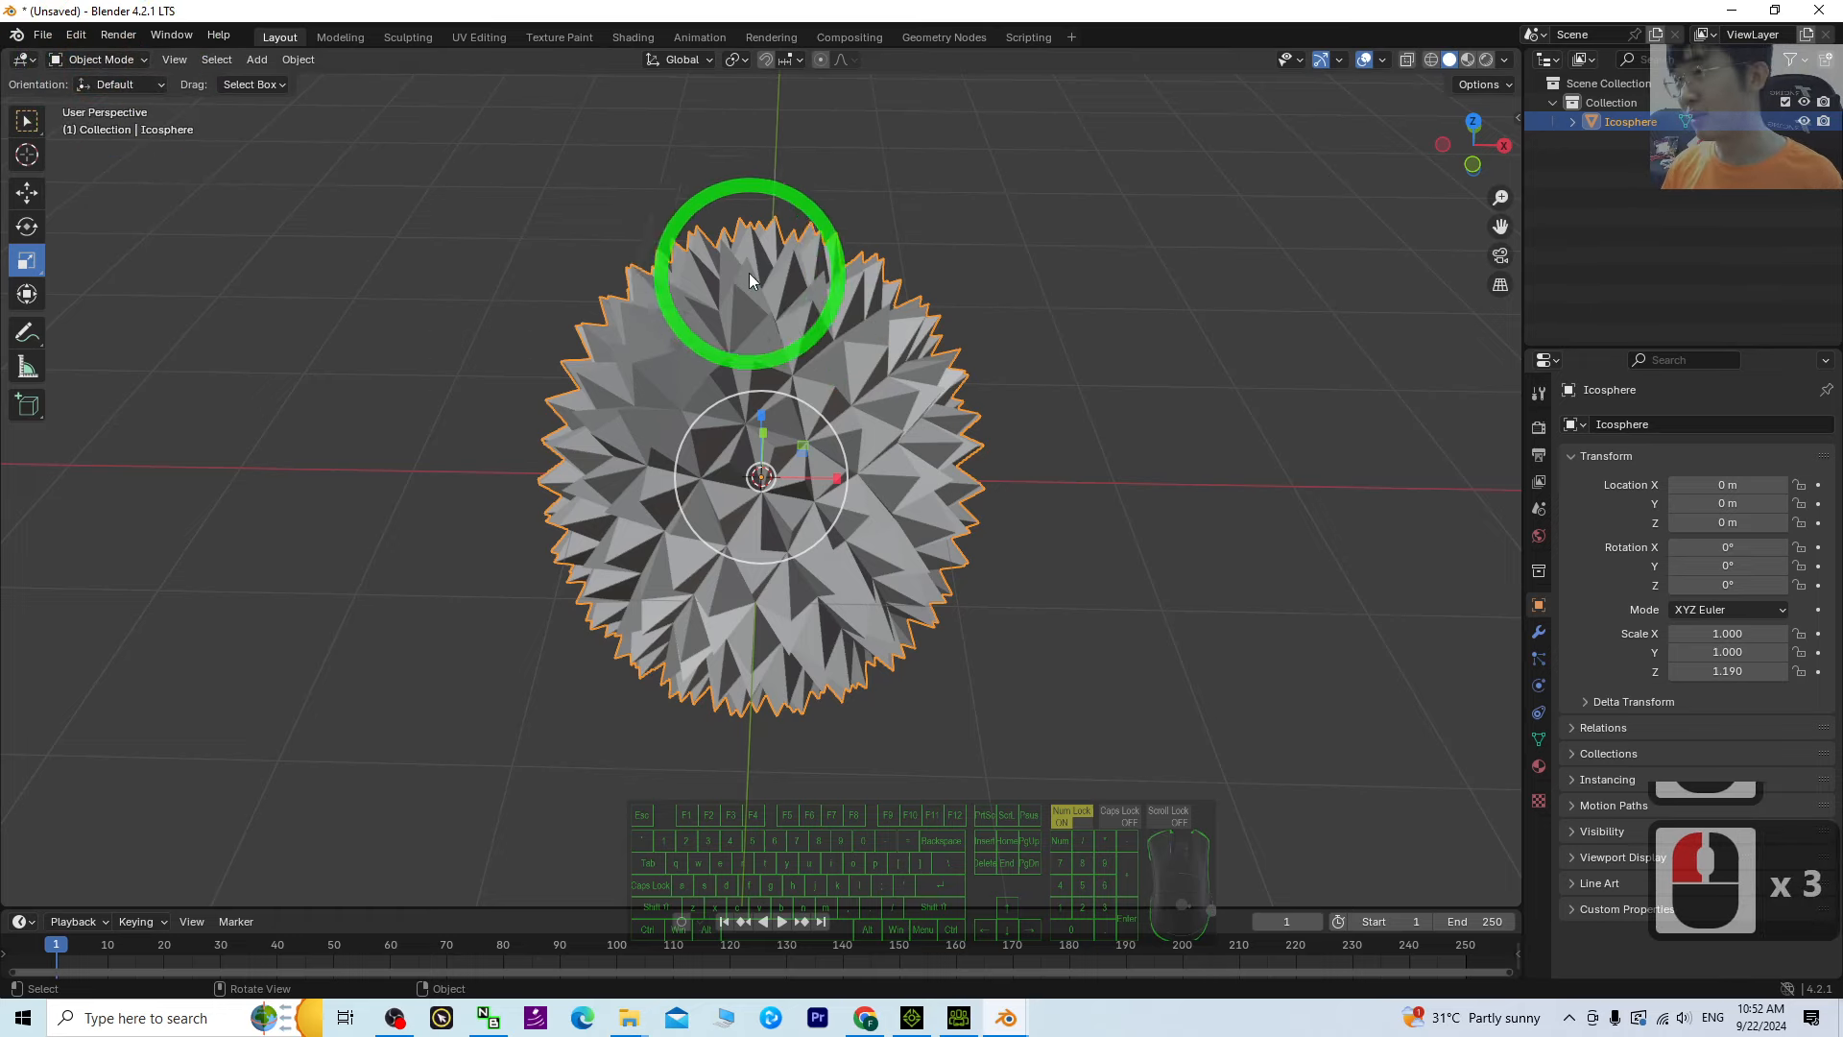
{"action": "middle_click_drag", "start_coordinate": [740, 280], "coordinate": [757, 301]}
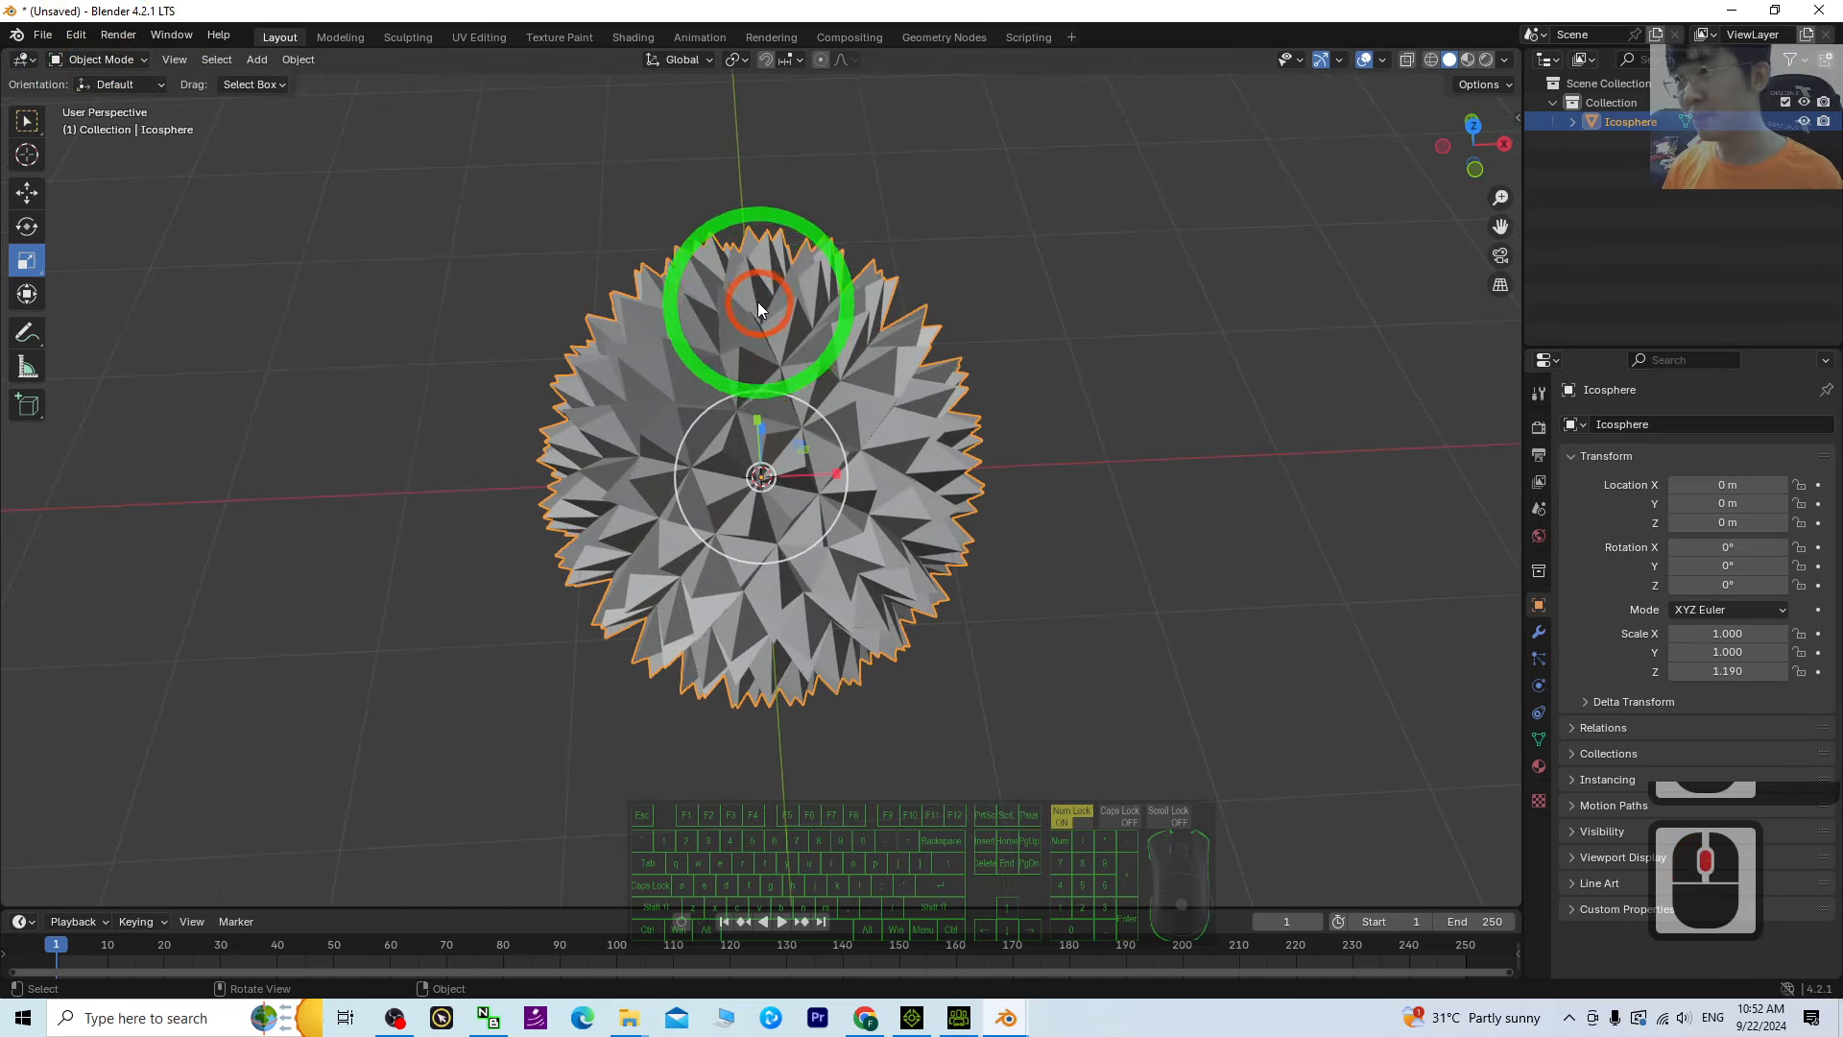
In Material Preview shading, give the ball a new material with a dark yellow-green base color: hue about 0.255, saturation 1, value about 0.32
{"action": "left_click", "coordinate": [1467, 60]}
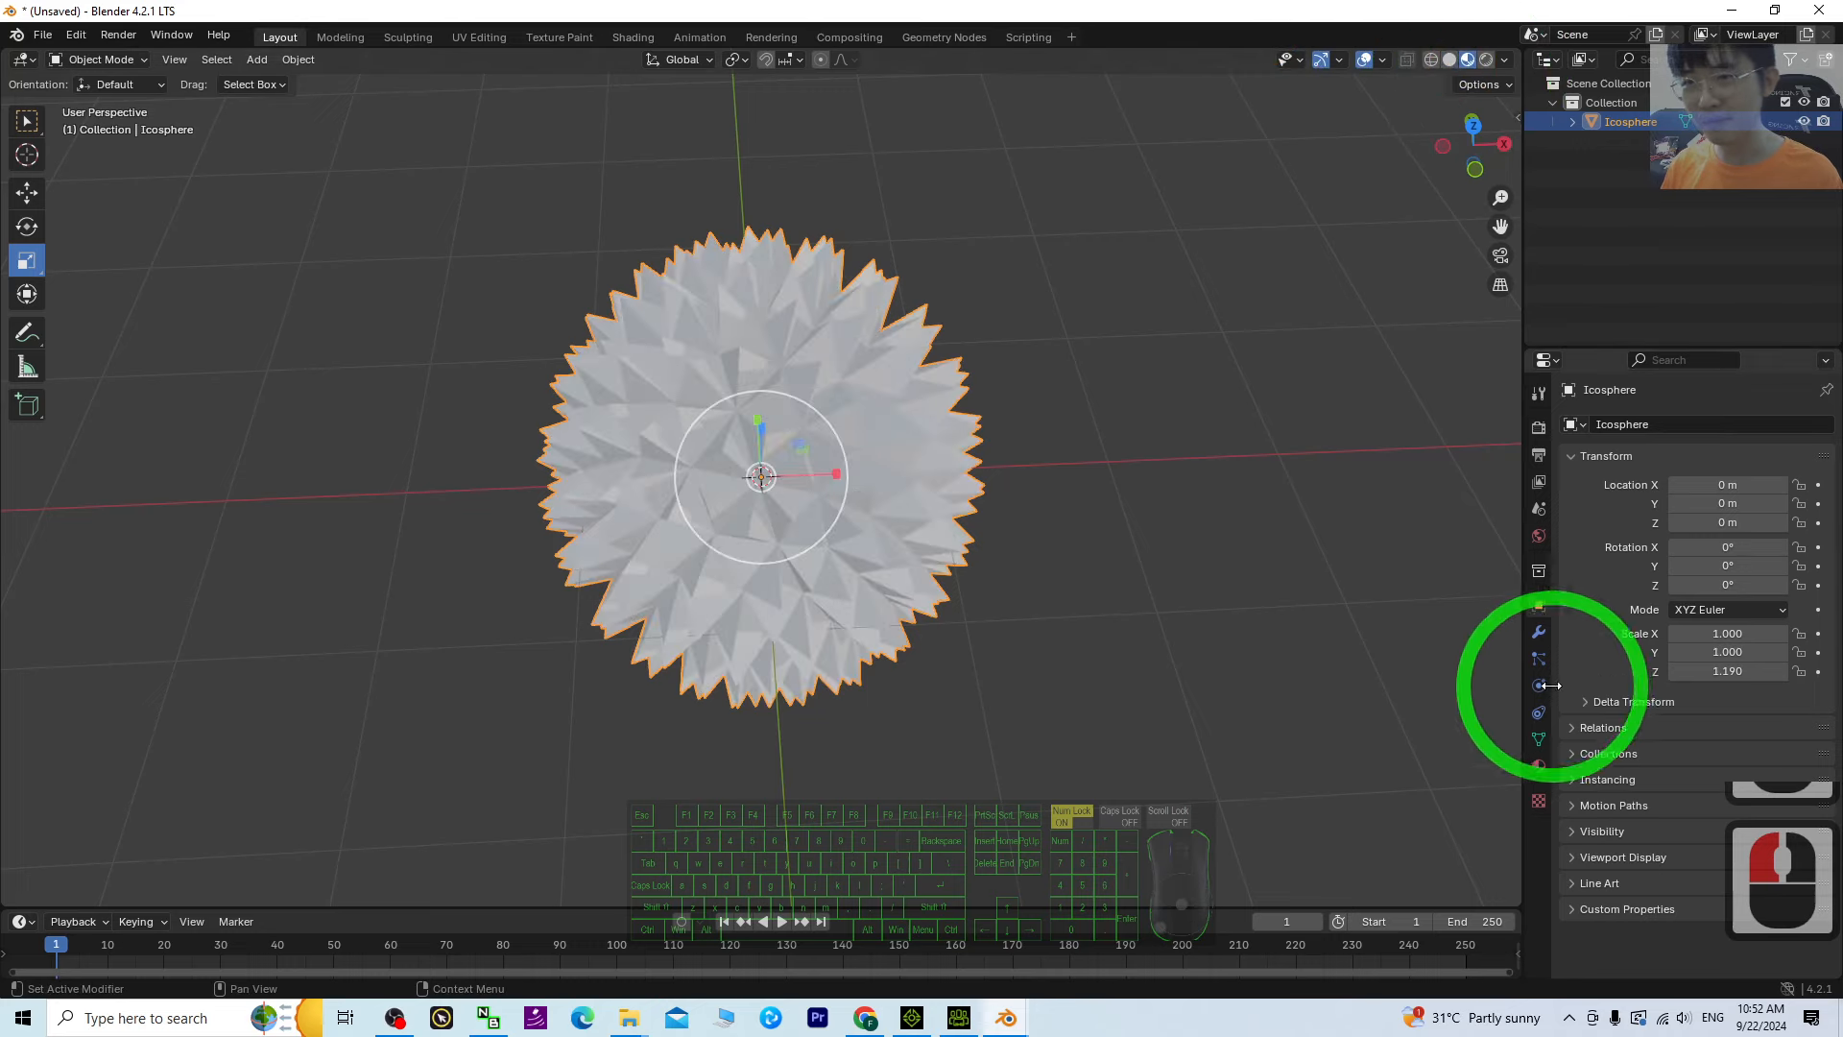
{"action": "left_click", "coordinate": [1538, 766]}
{"action": "left_click", "coordinate": [1668, 506]}
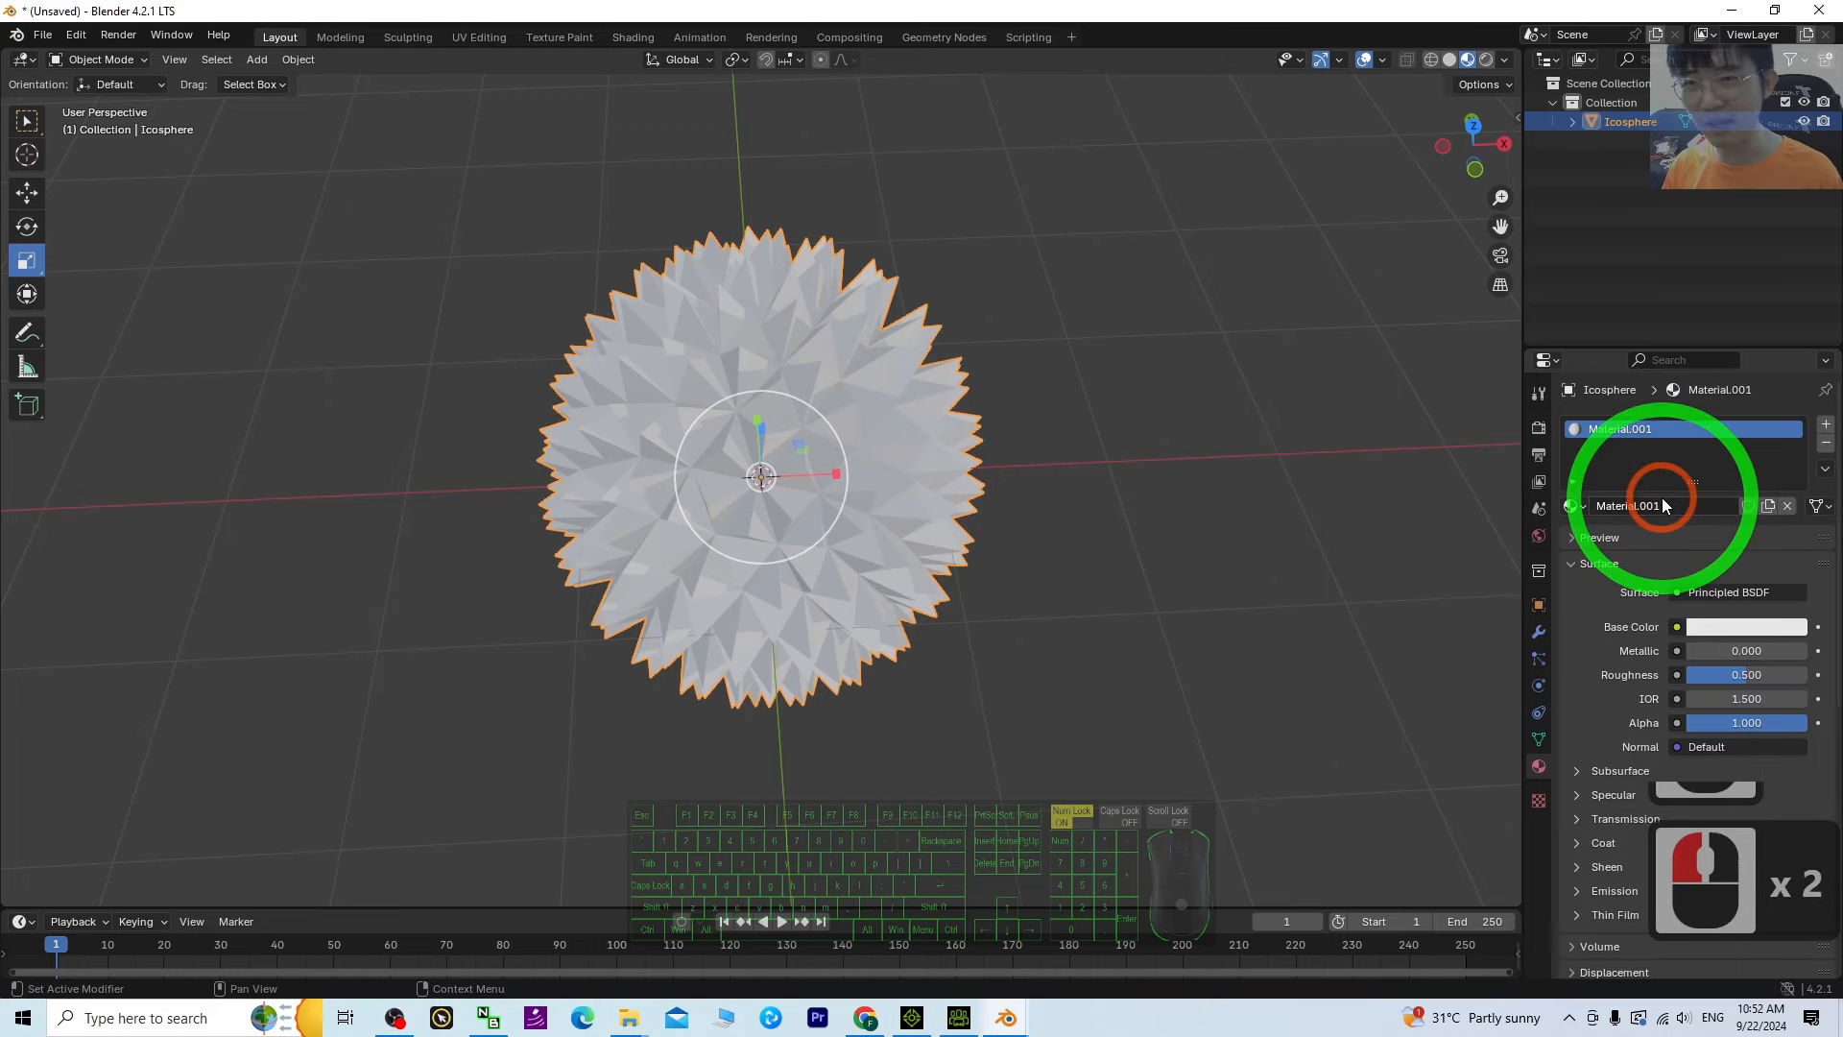
{"action": "left_click", "coordinate": [1712, 626]}
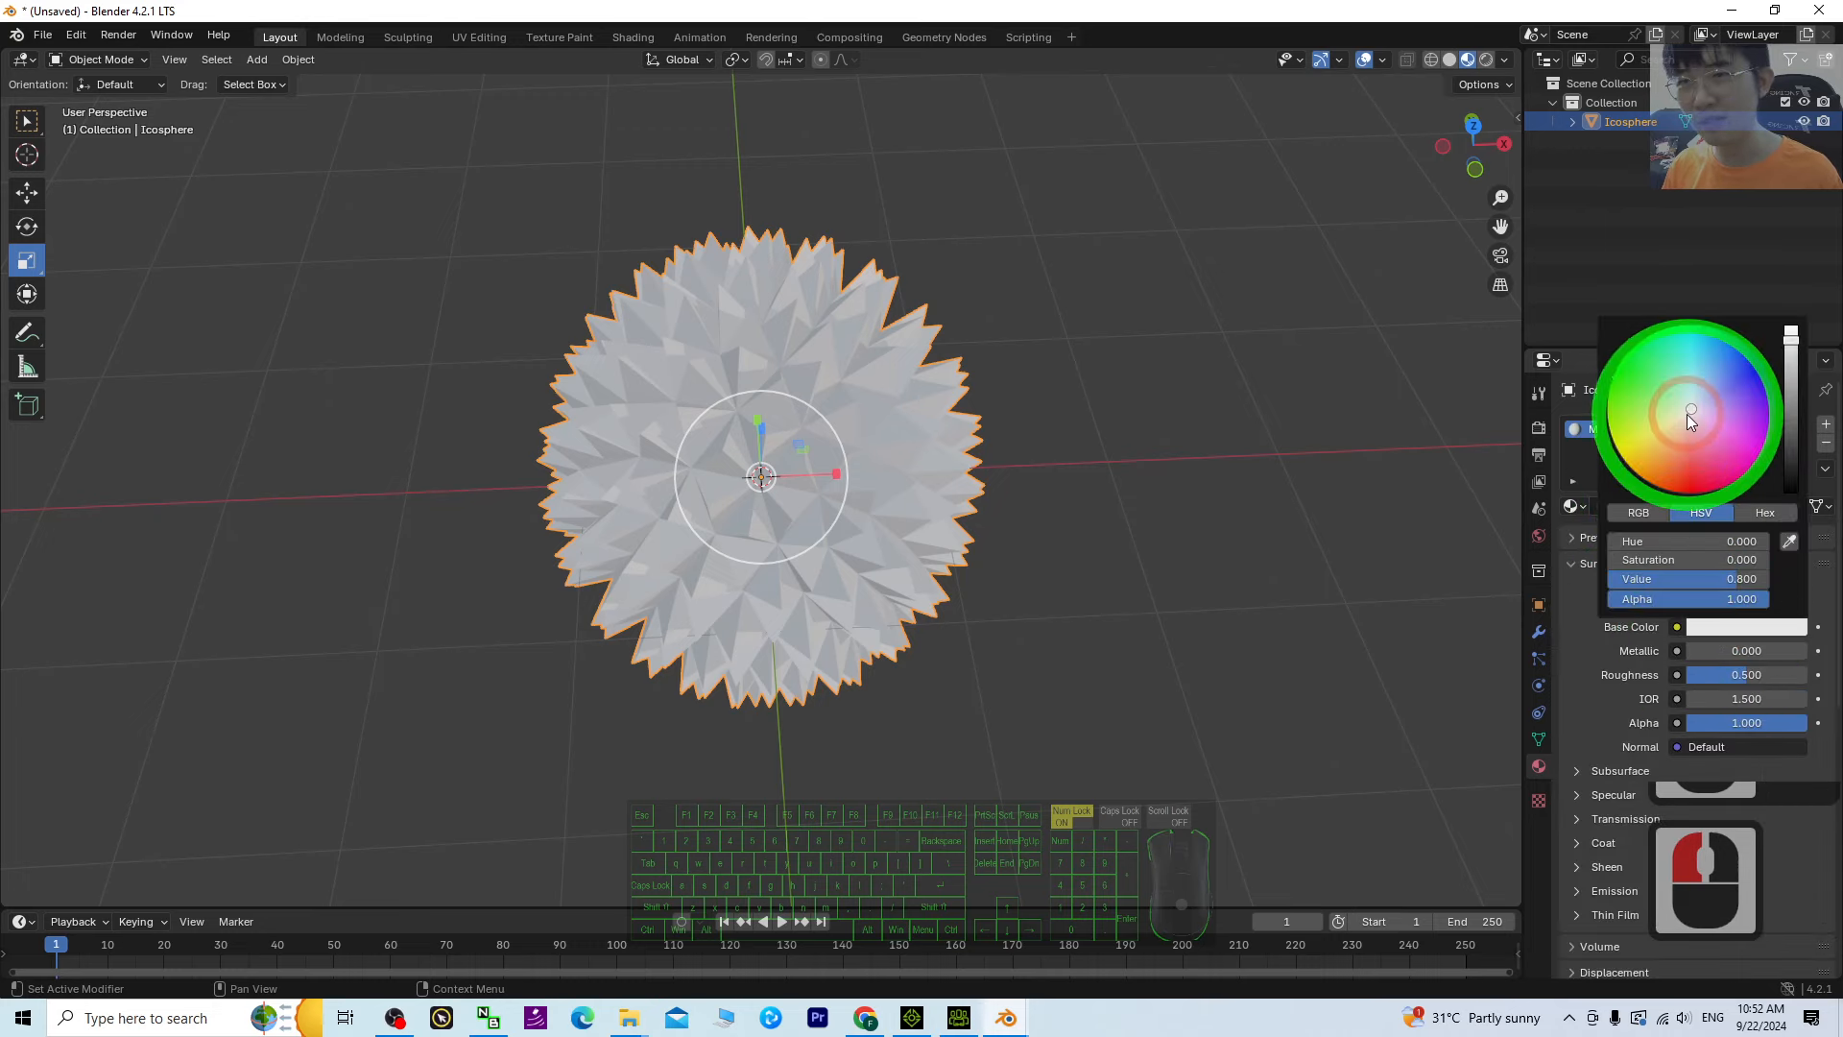
{"action": "left_click_drag", "start_coordinate": [1691, 407], "coordinate": [1607, 417]}
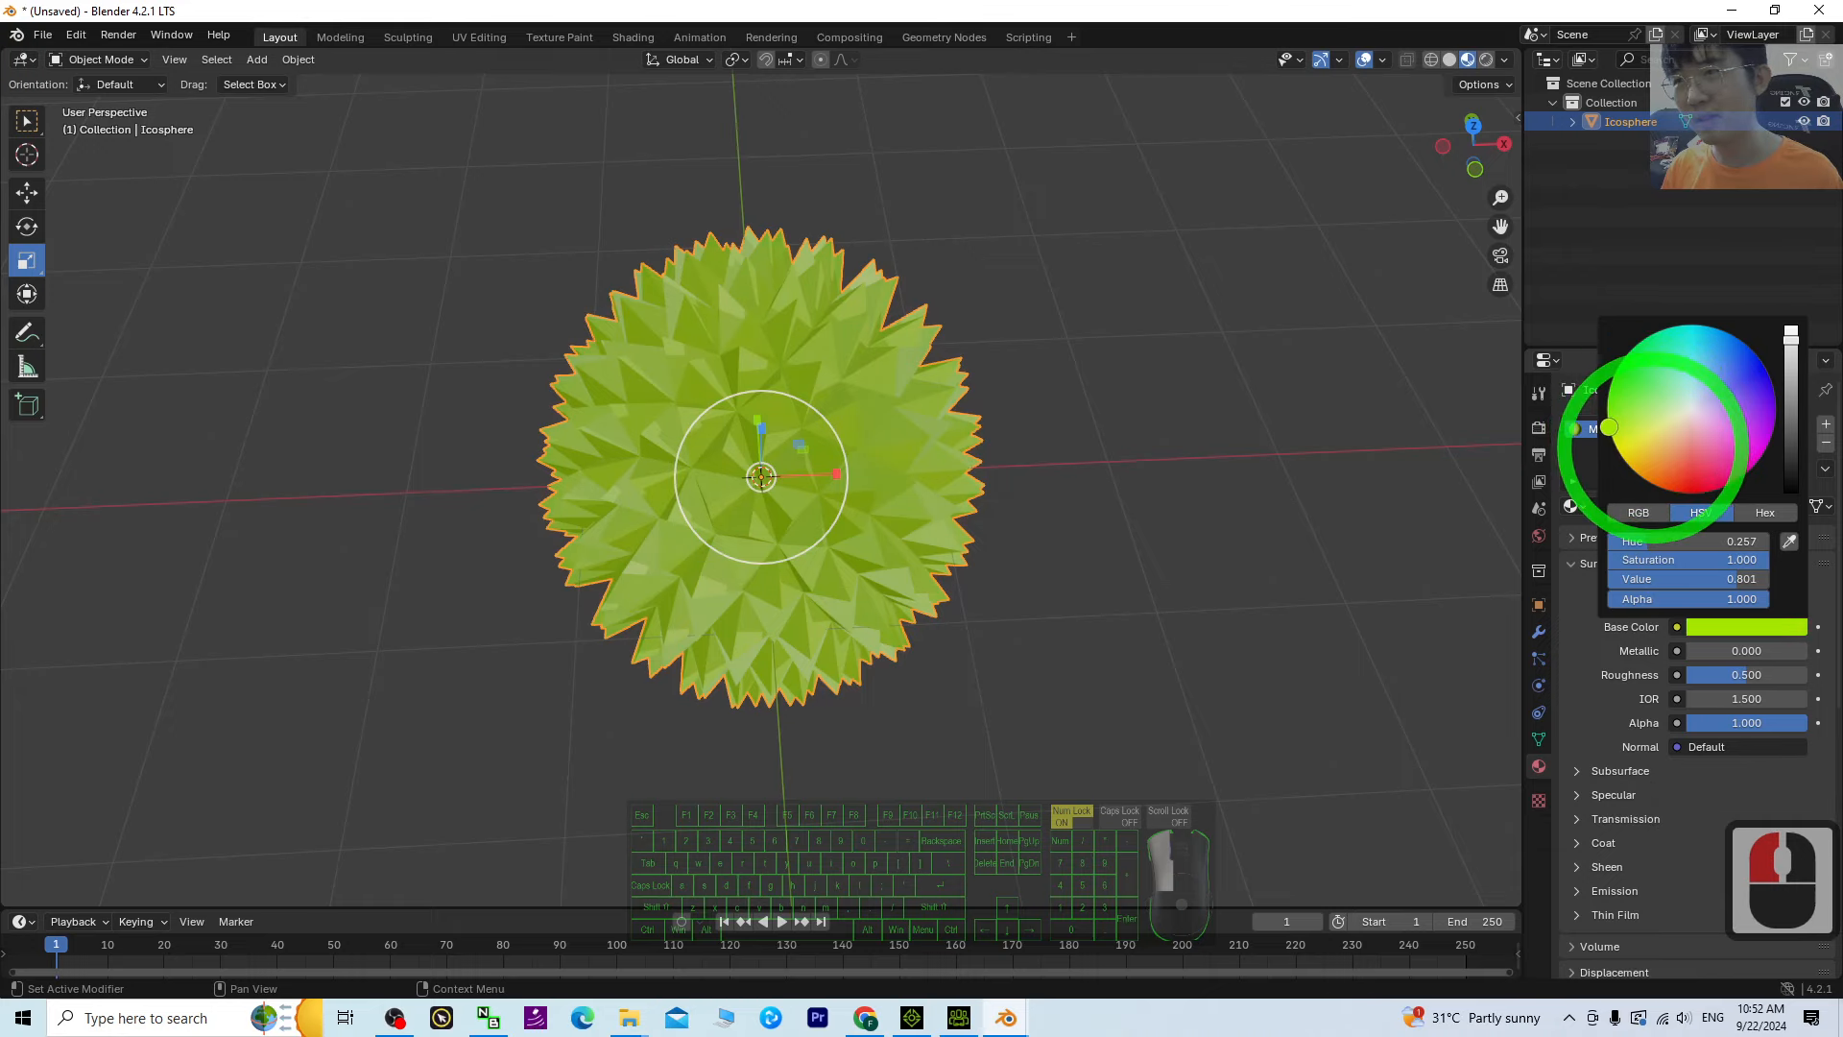
{"action": "middle_click_drag", "start_coordinate": [1007, 664], "coordinate": [1056, 674]}
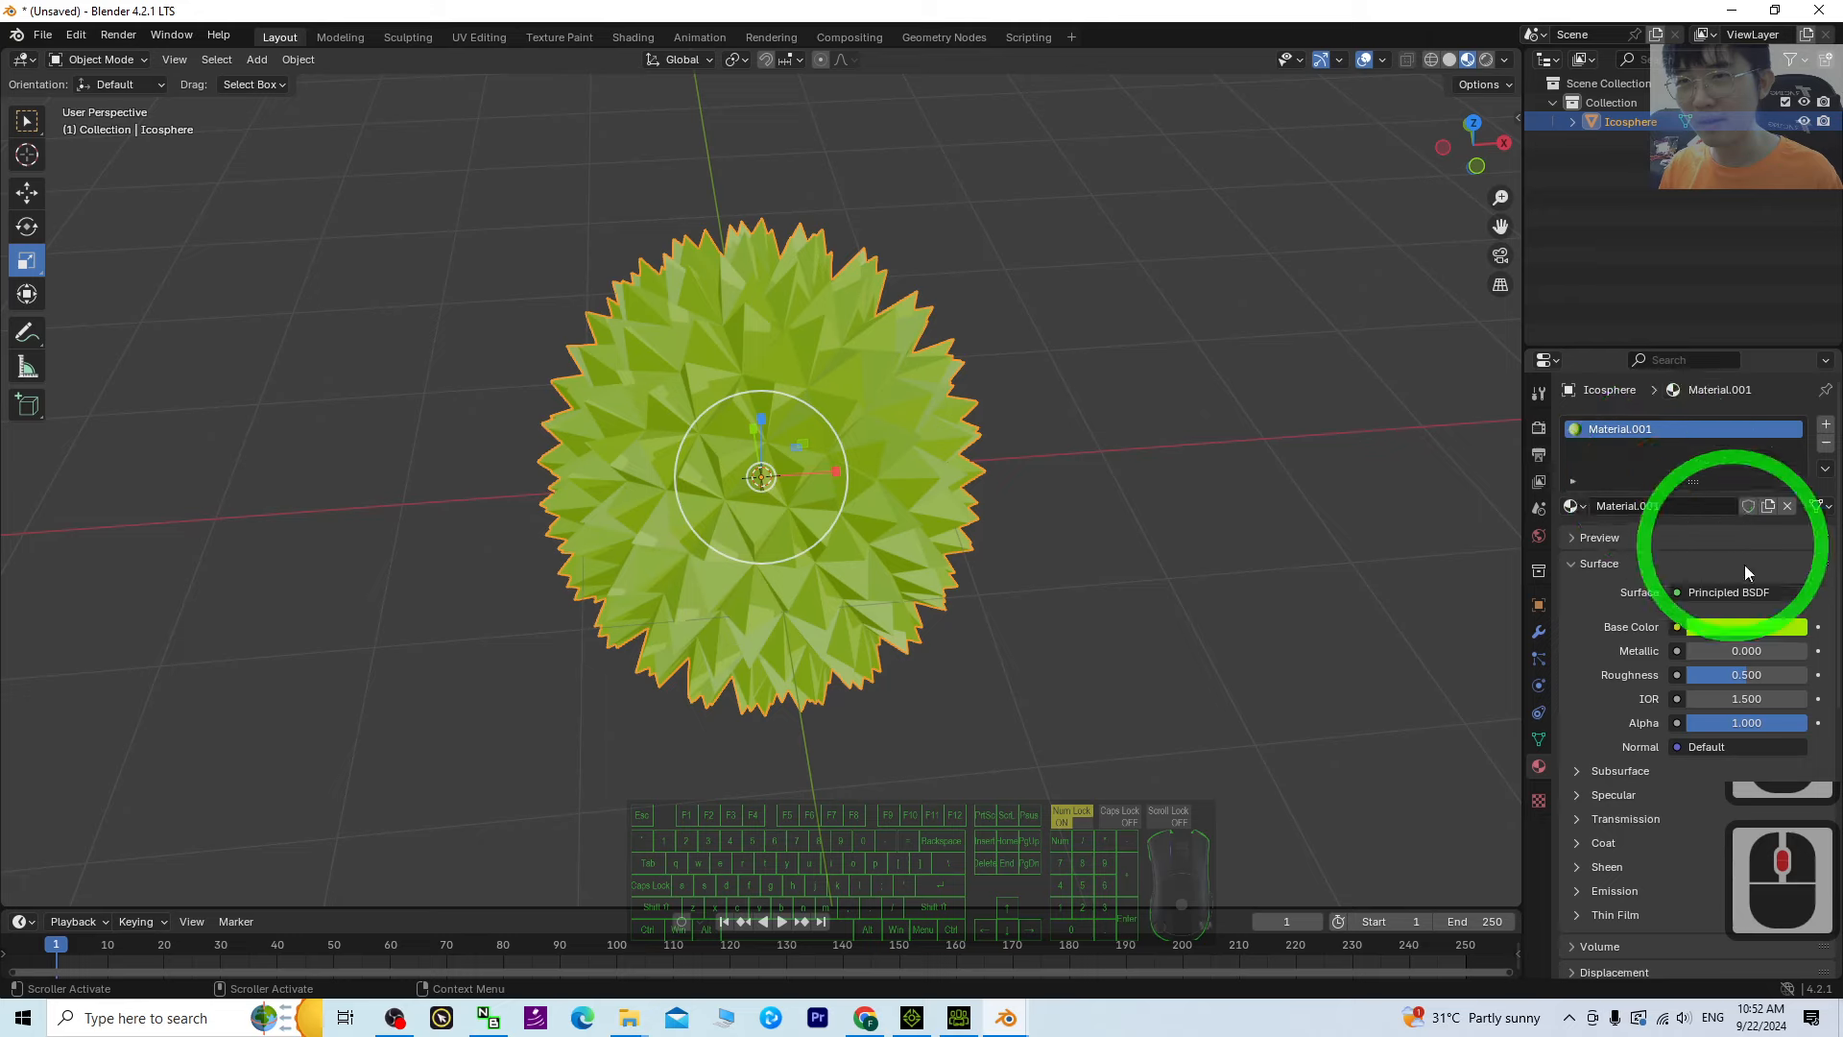
{"action": "left_click", "coordinate": [1716, 625]}
{"action": "left_click_drag", "start_coordinate": [1794, 345], "coordinate": [1790, 394]}
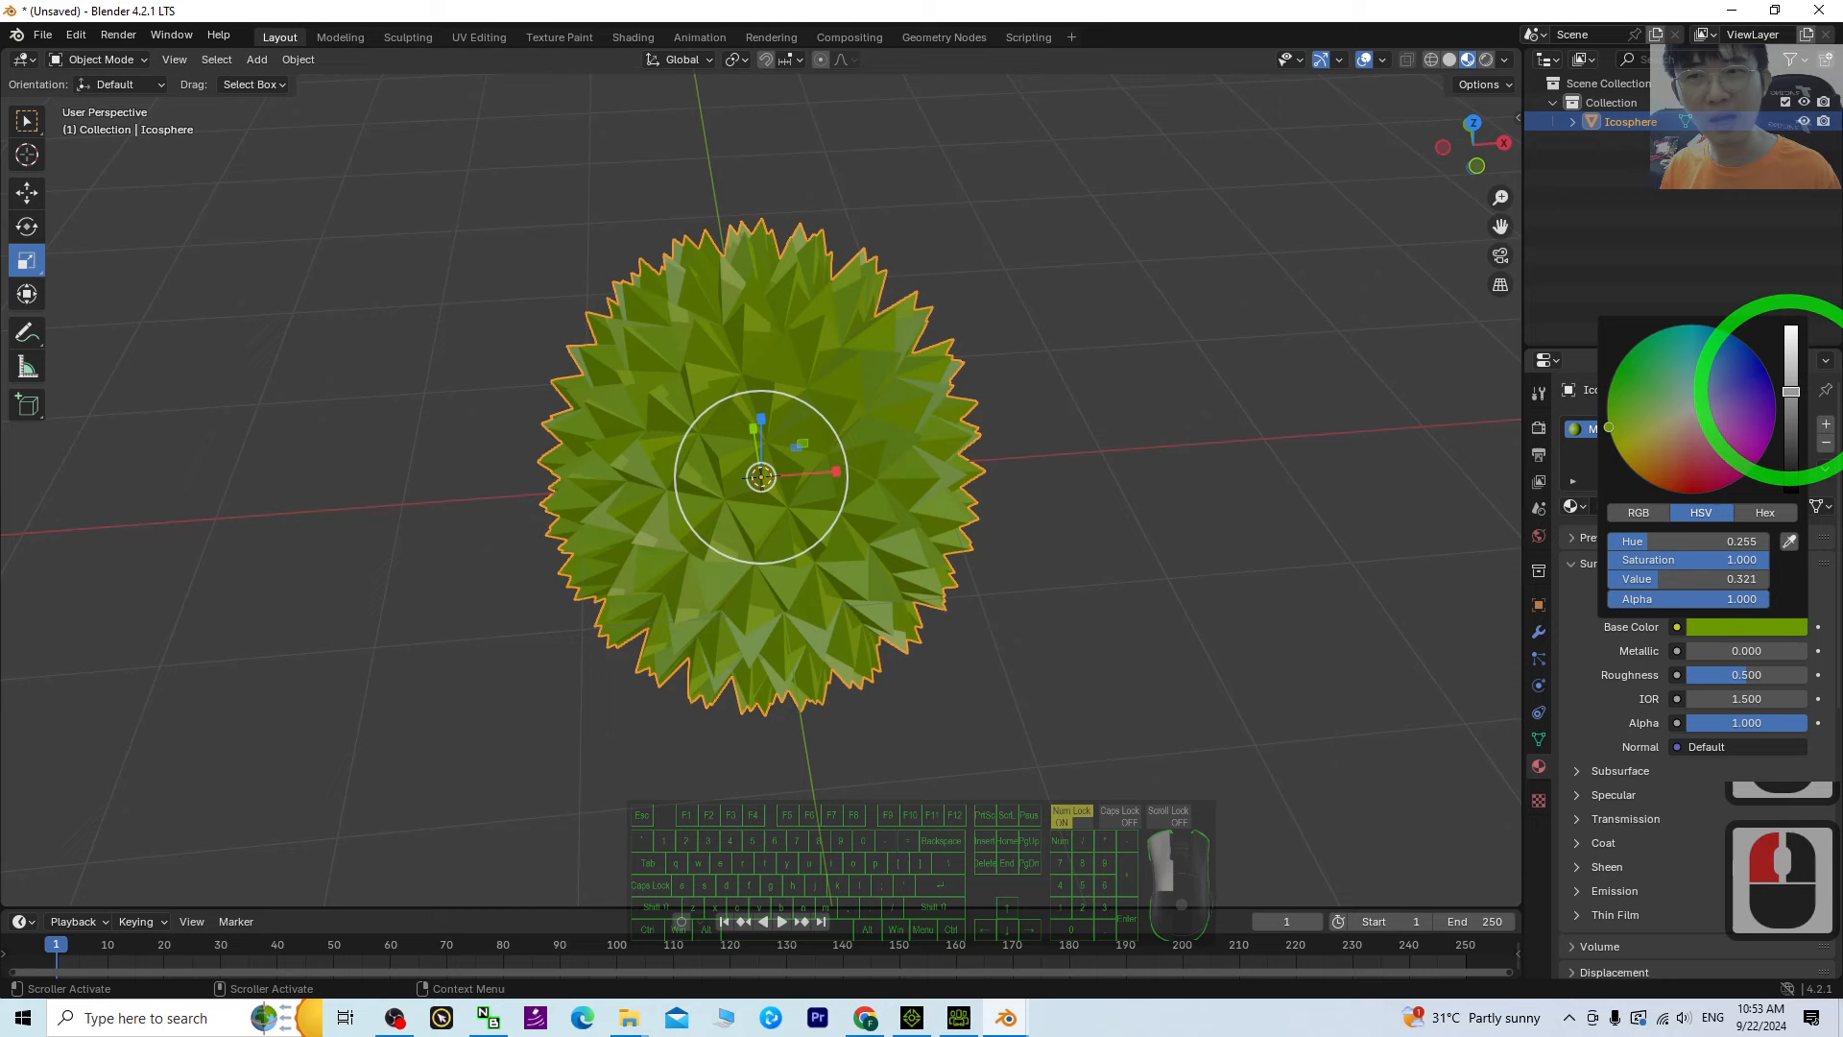
Add a mesh cylinder and scale it down uniformly to about 0.428
{"action": "middle_click_drag", "start_coordinate": [1081, 341], "coordinate": [1114, 520], "text": "shift"}
{"action": "left_click", "coordinate": [257, 60]}
{"action": "left_click", "coordinate": [288, 83]}
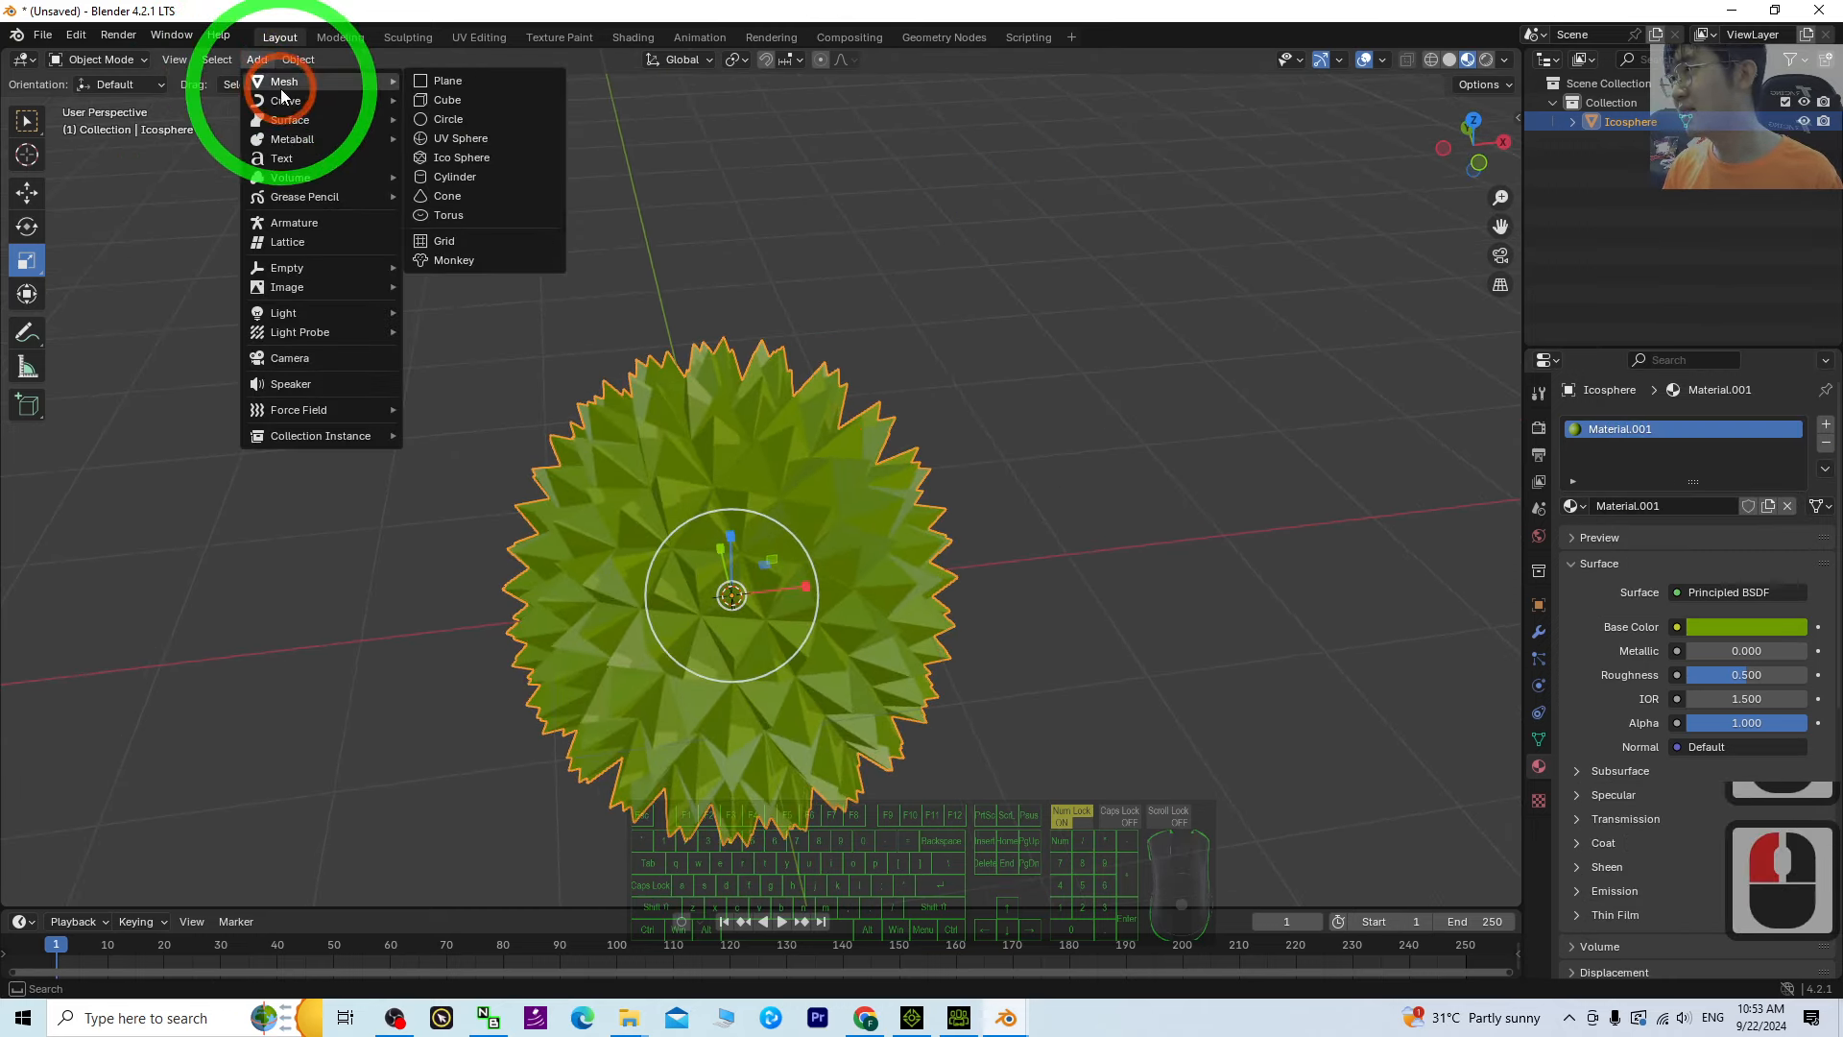
{"action": "left_click", "coordinate": [453, 175]}
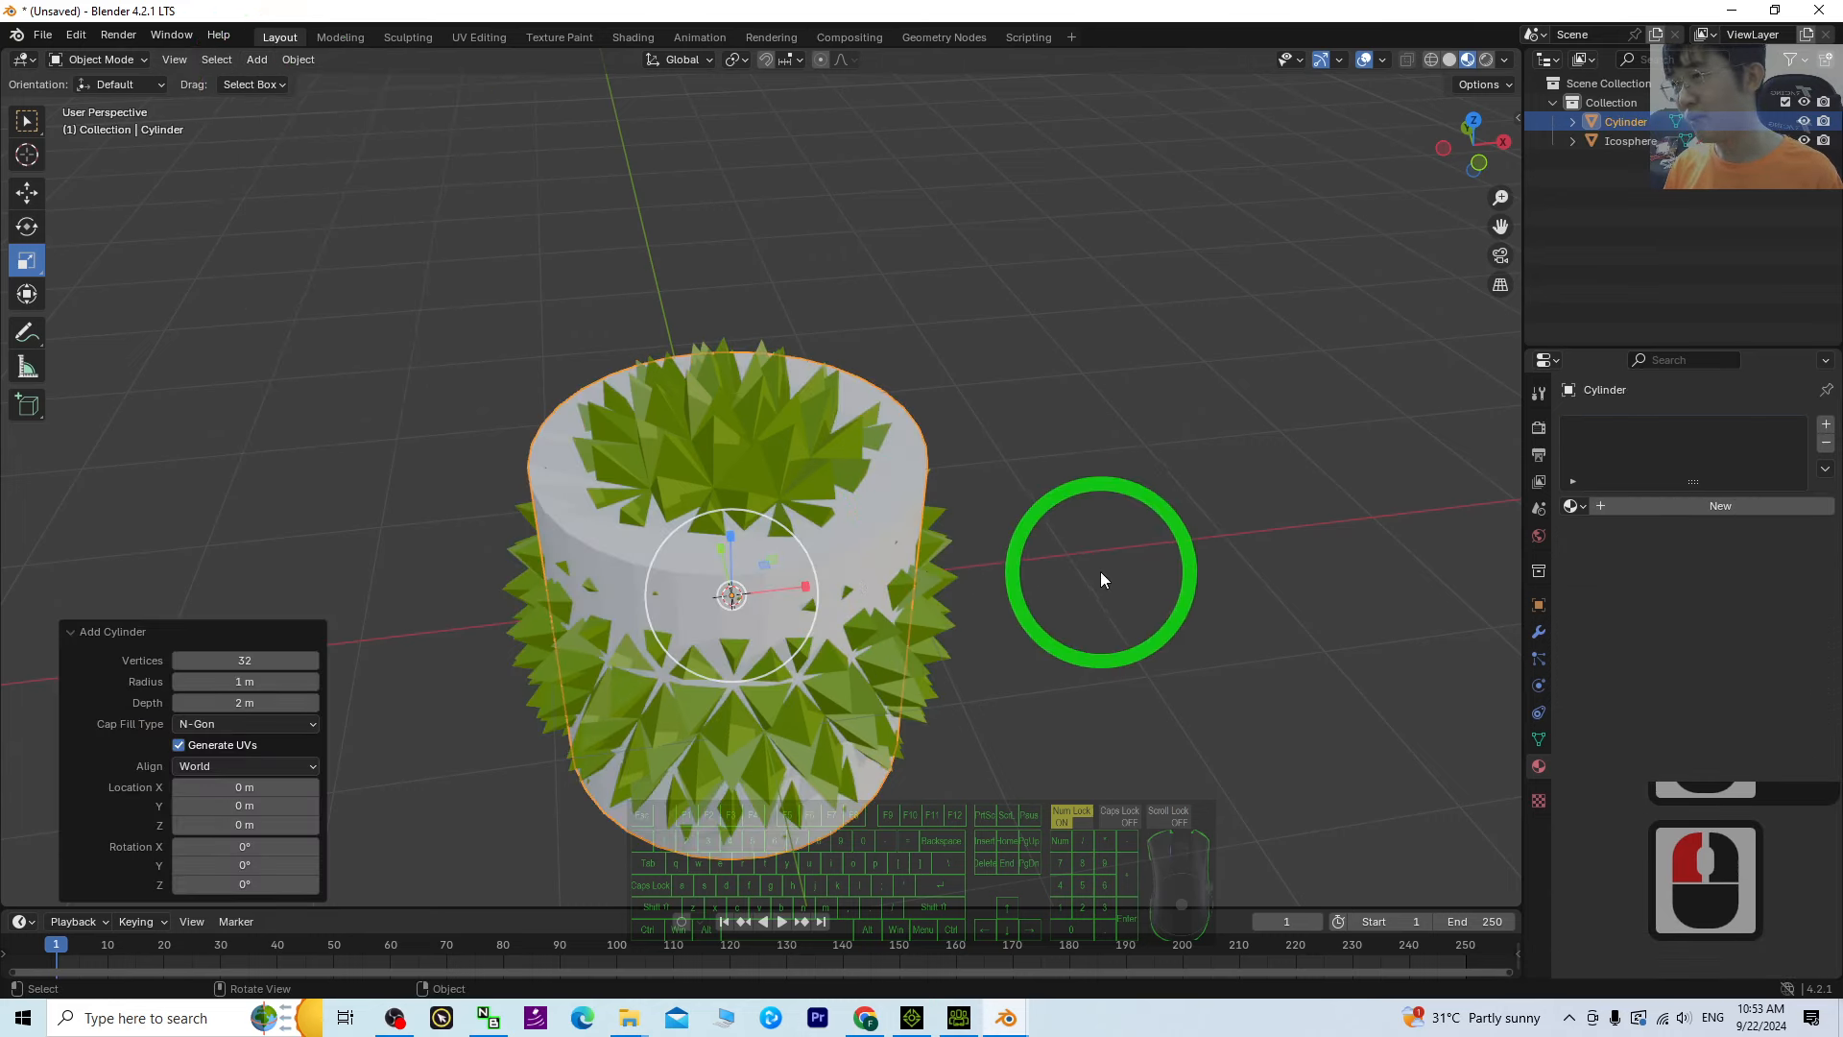
{"action": "key", "text": "s"}
{"action": "left_click", "coordinate": [888, 588]}
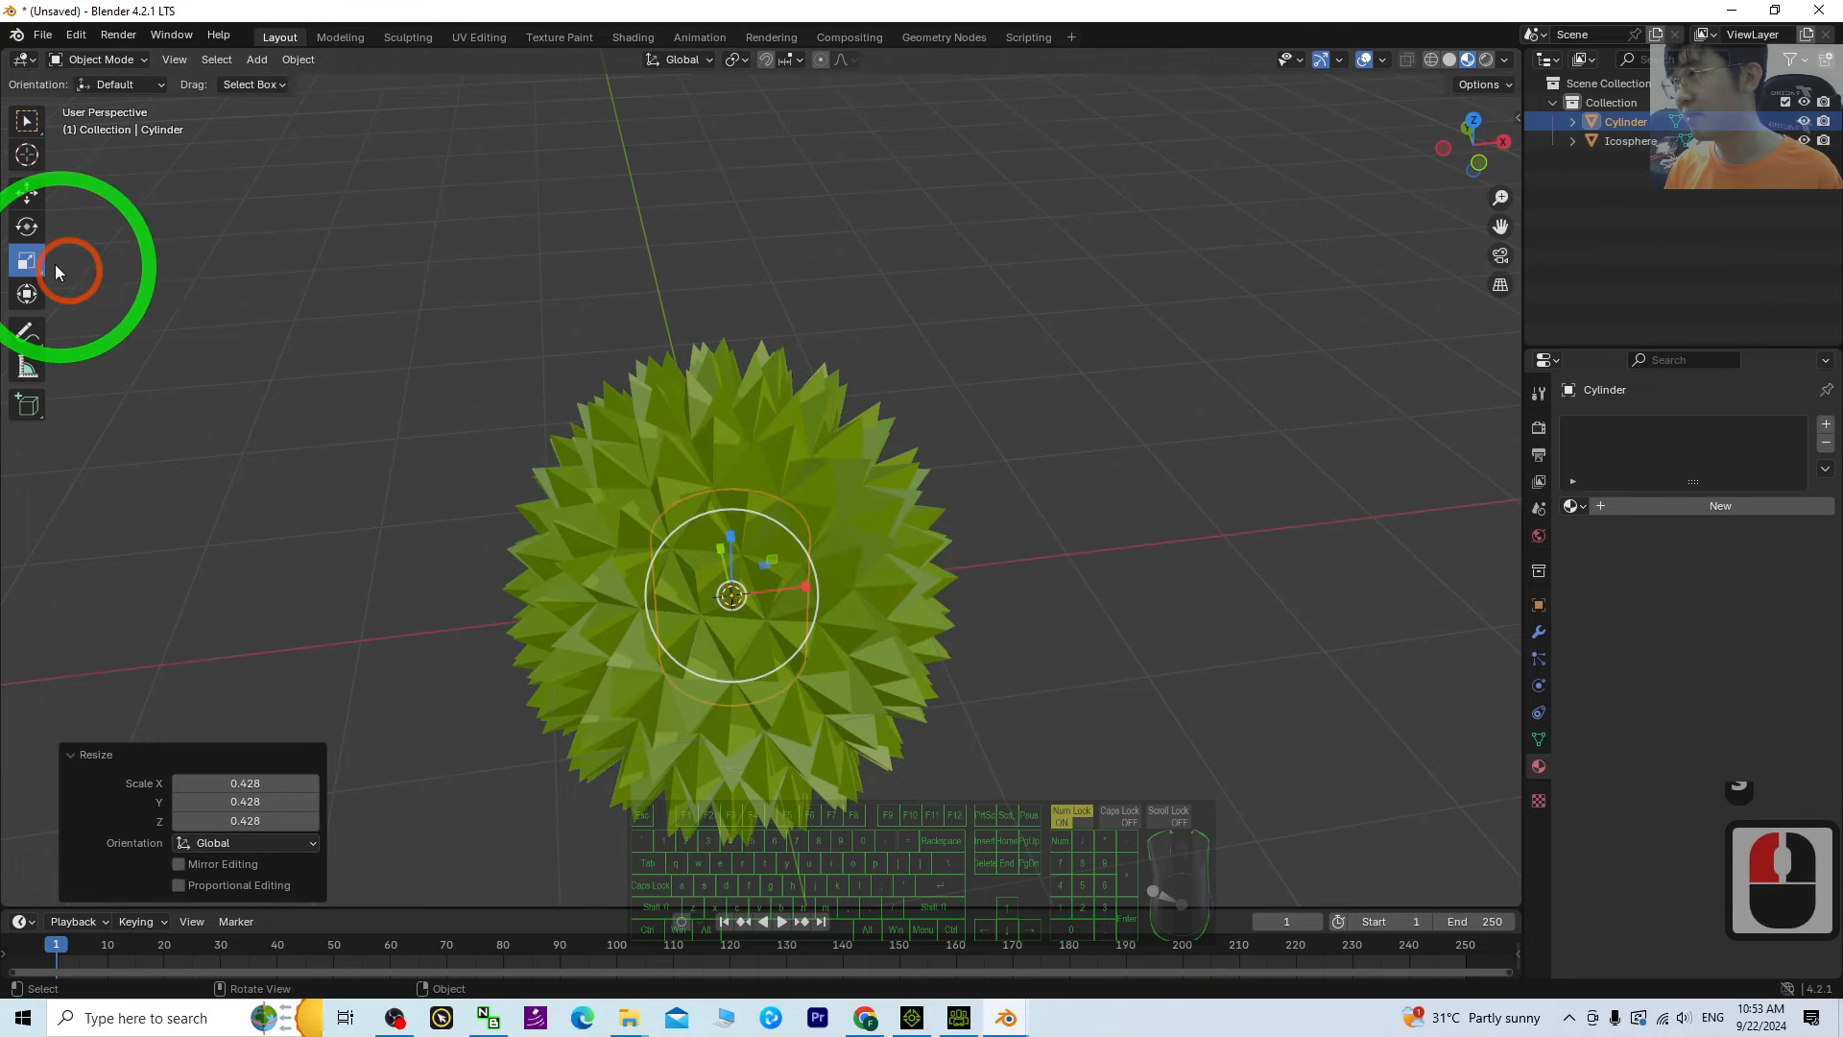
Move the cylinder up about 1.33 m along Z and scale it in X and Y by about 0.224 to form a thin stem
{"action": "left_click", "coordinate": [25, 195]}
{"action": "left_click_drag", "start_coordinate": [727, 537], "coordinate": [730, 325]}
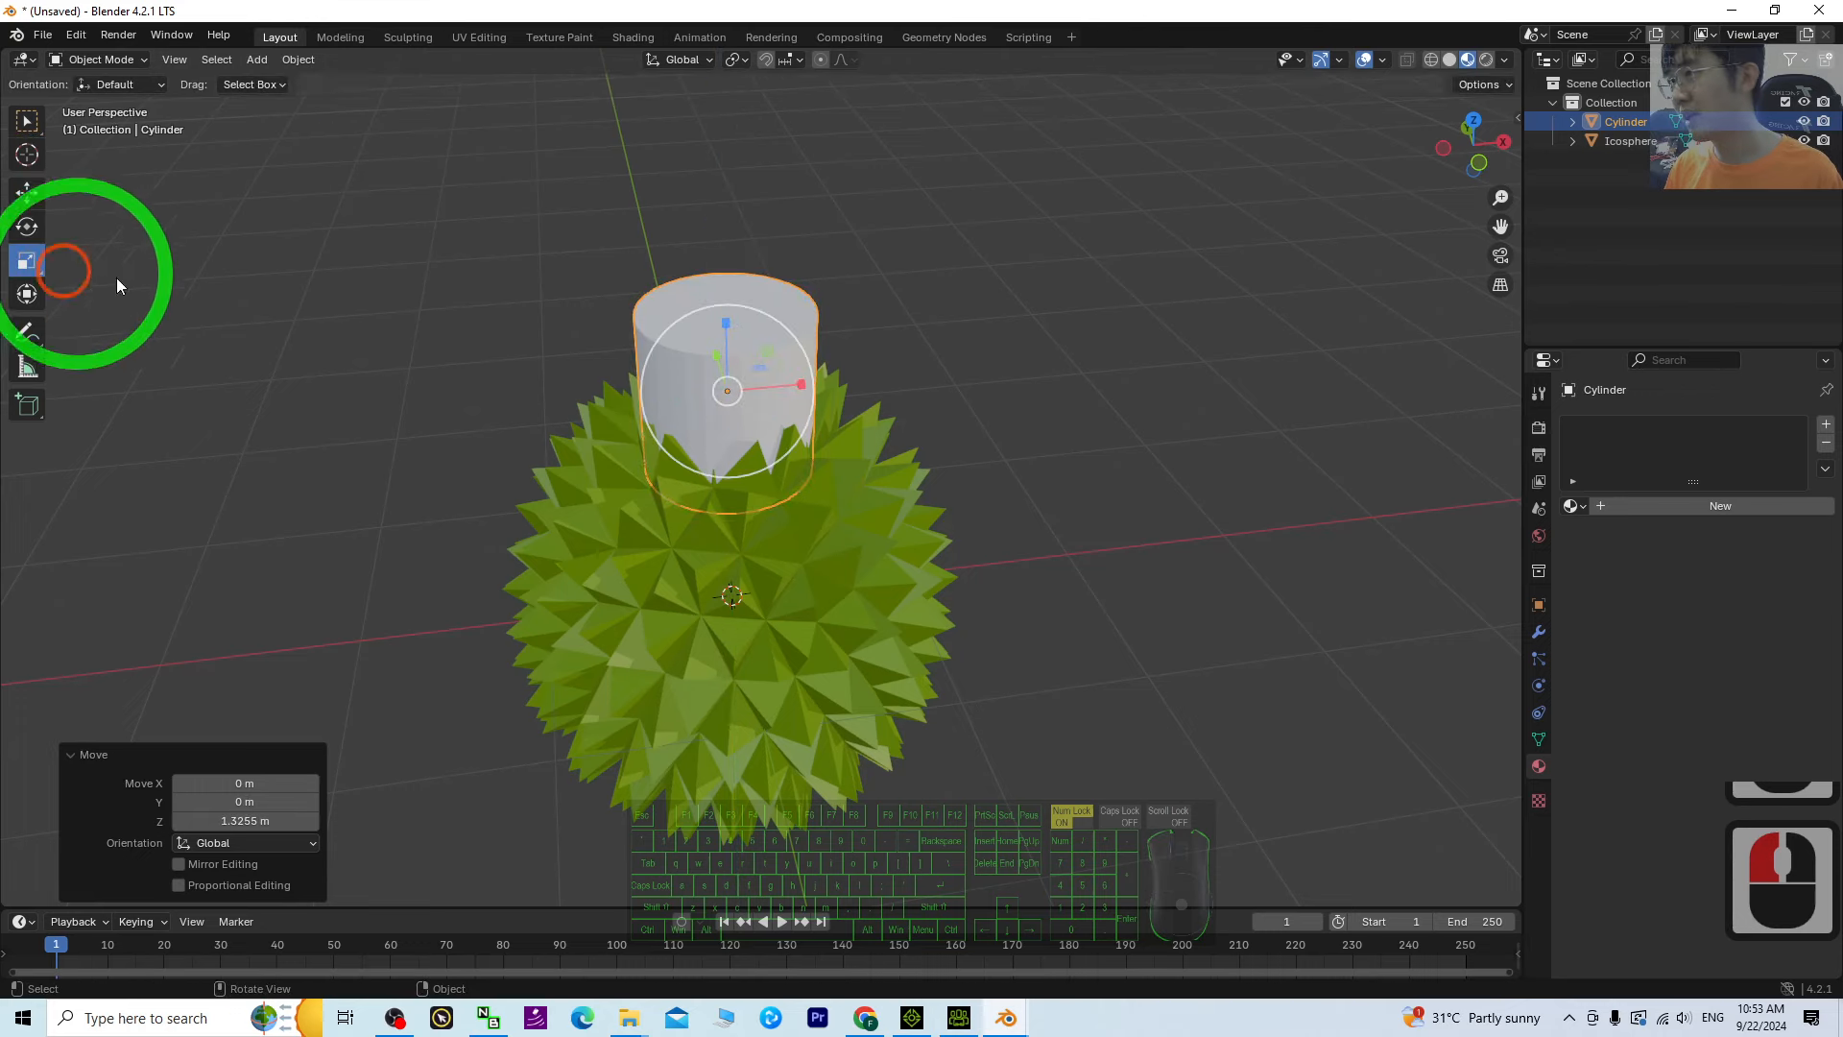
{"action": "left_click_drag", "start_coordinate": [760, 368], "coordinate": [735, 396]}
{"action": "scroll", "coordinate": [1006, 602], "scroll_direction": "up", "scroll_amount": 3}
{"action": "scroll", "coordinate": [1004, 606], "scroll_direction": "down", "scroll_amount": 2}
{"action": "middle_click_drag", "start_coordinate": [995, 618], "coordinate": [982, 584]}
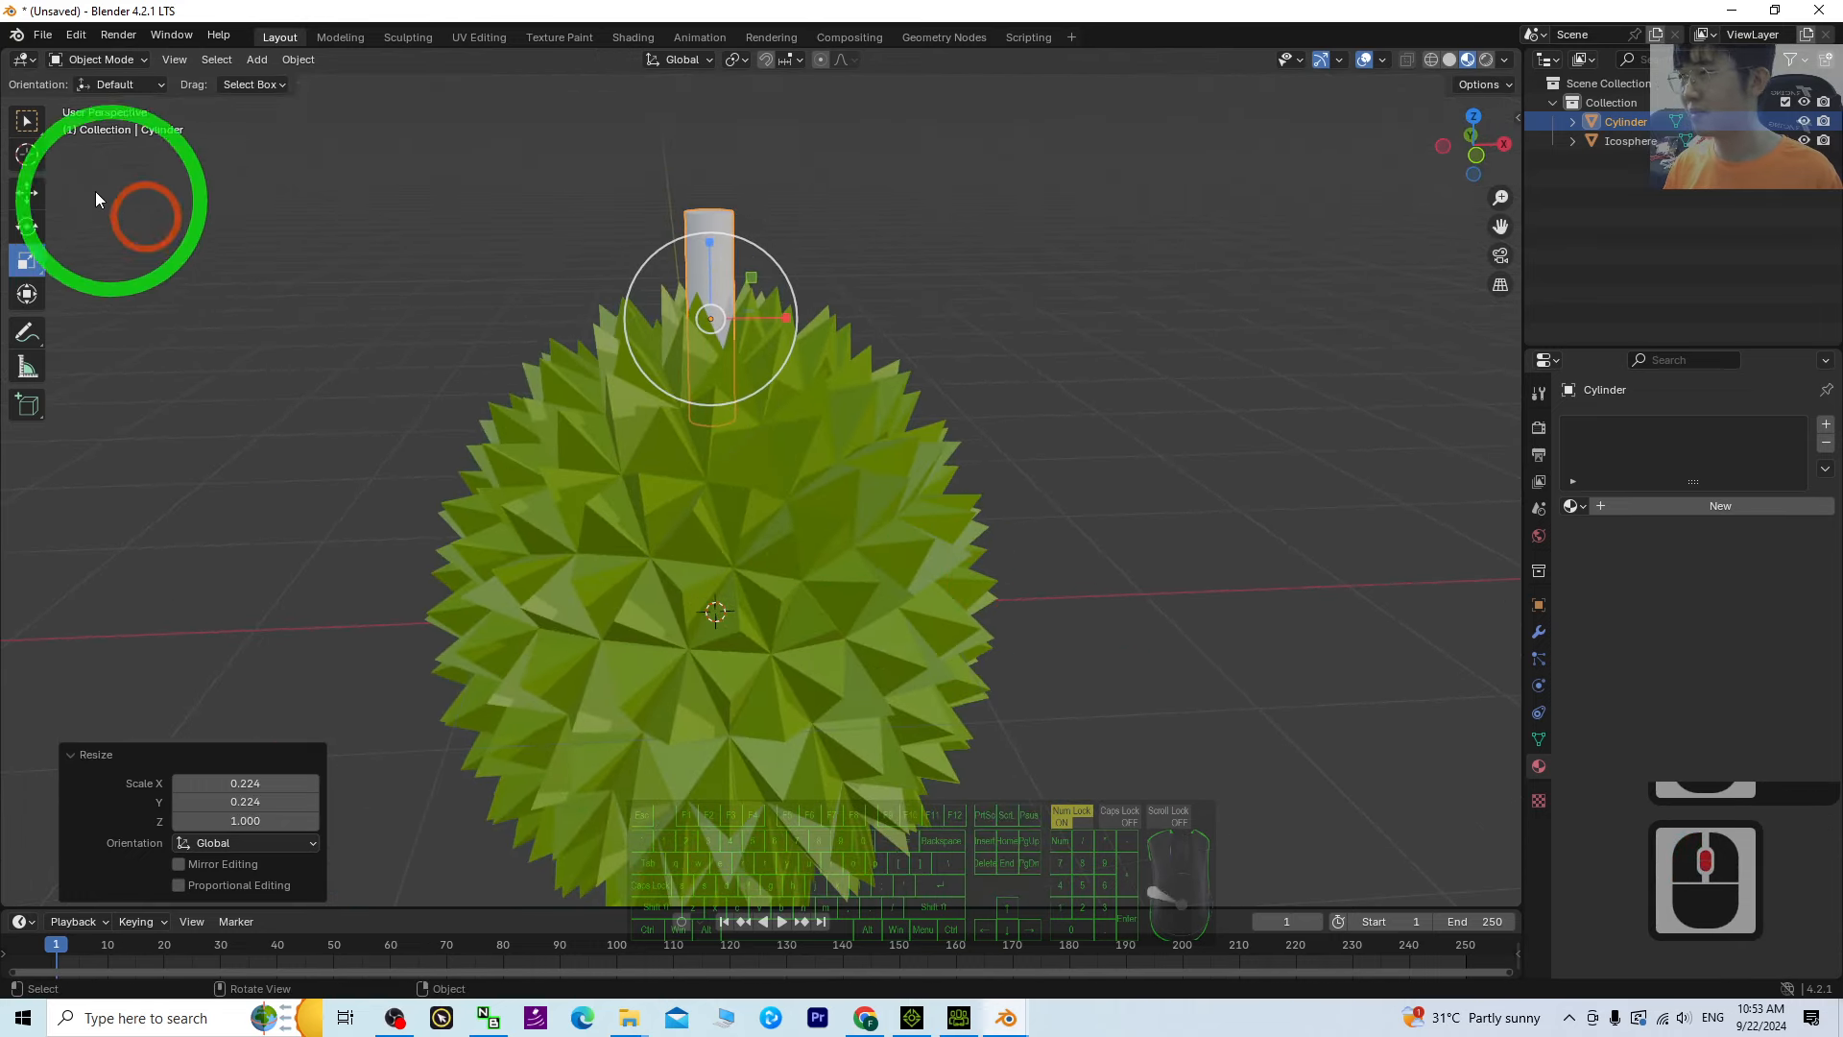
Raise the stem cylinder about 0.18 m along Z so more of it sticks out of the ball
{"action": "left_click", "coordinate": [27, 192]}
{"action": "left_click_drag", "start_coordinate": [720, 245], "coordinate": [718, 217]}
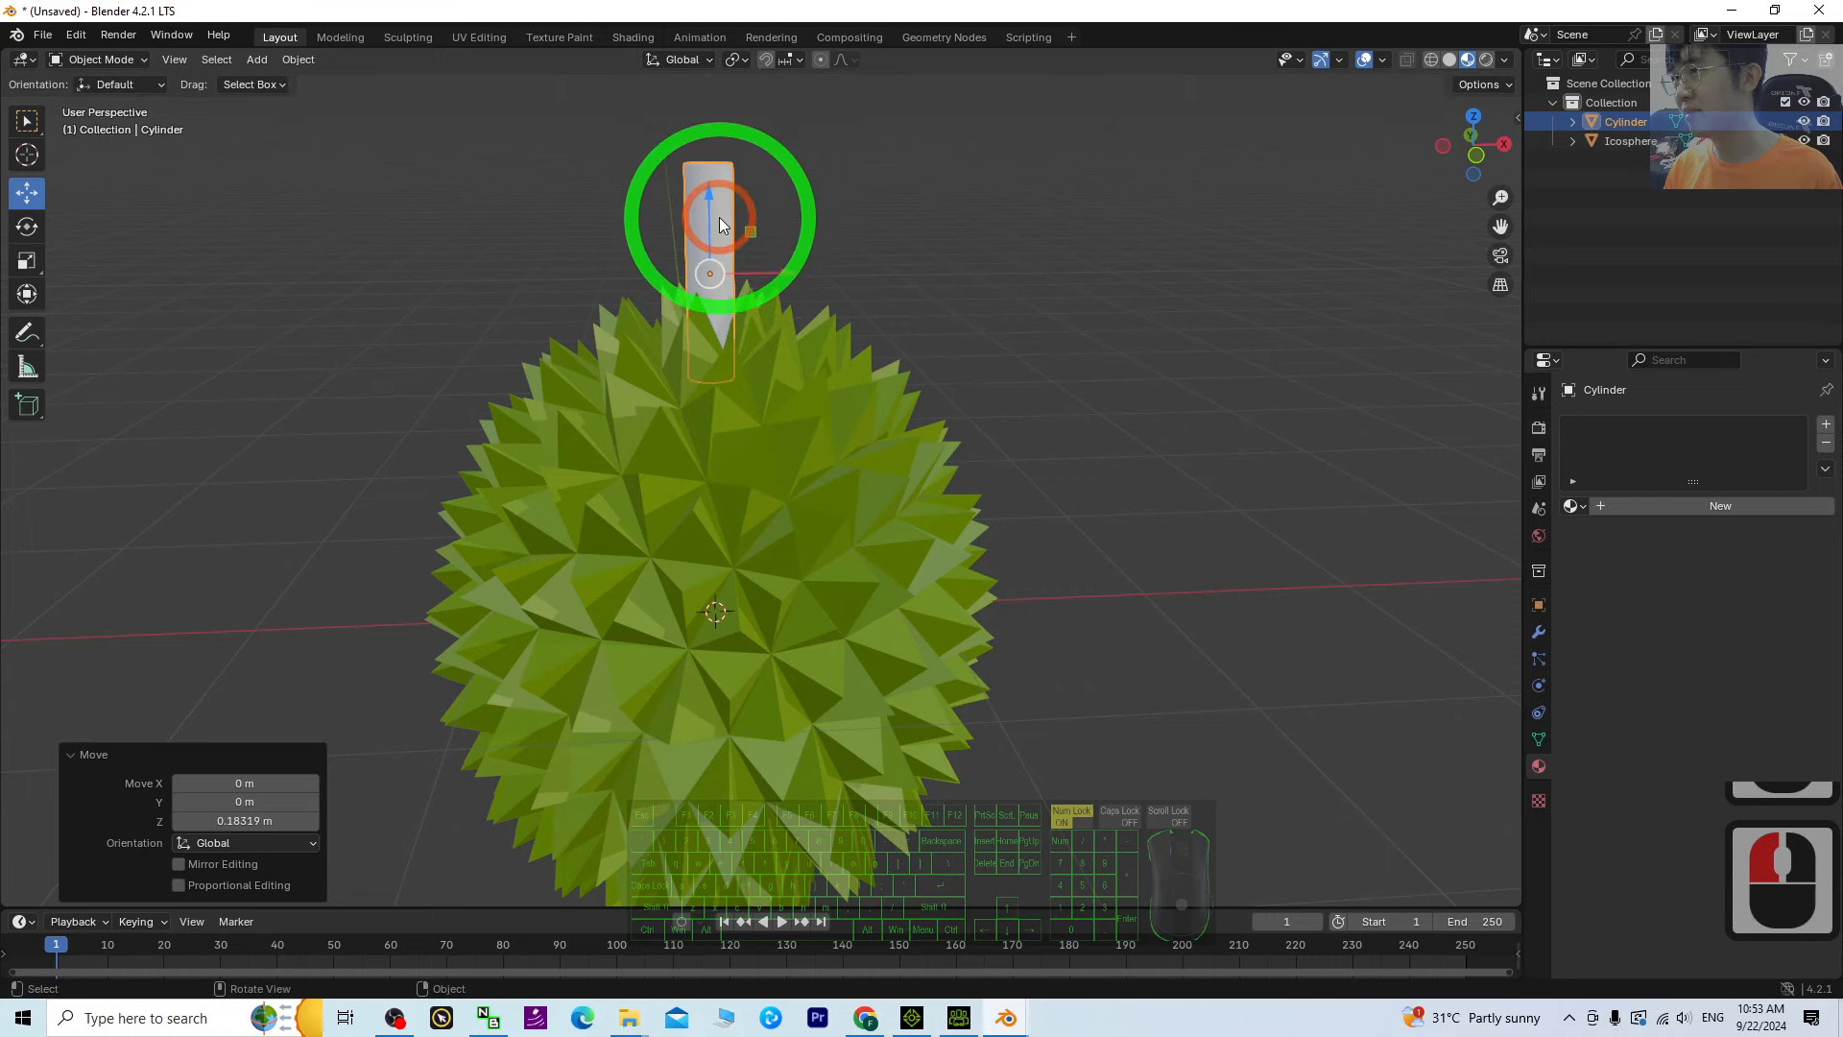
{"action": "left_click", "coordinate": [720, 191]}
Give the stem a new material with a darkened orange-brown base color, hue about 0.069 and saturation 1
{"action": "middle_click_drag", "start_coordinate": [1024, 196], "coordinate": [1158, 329]}
{"action": "left_click", "coordinate": [1758, 509]}
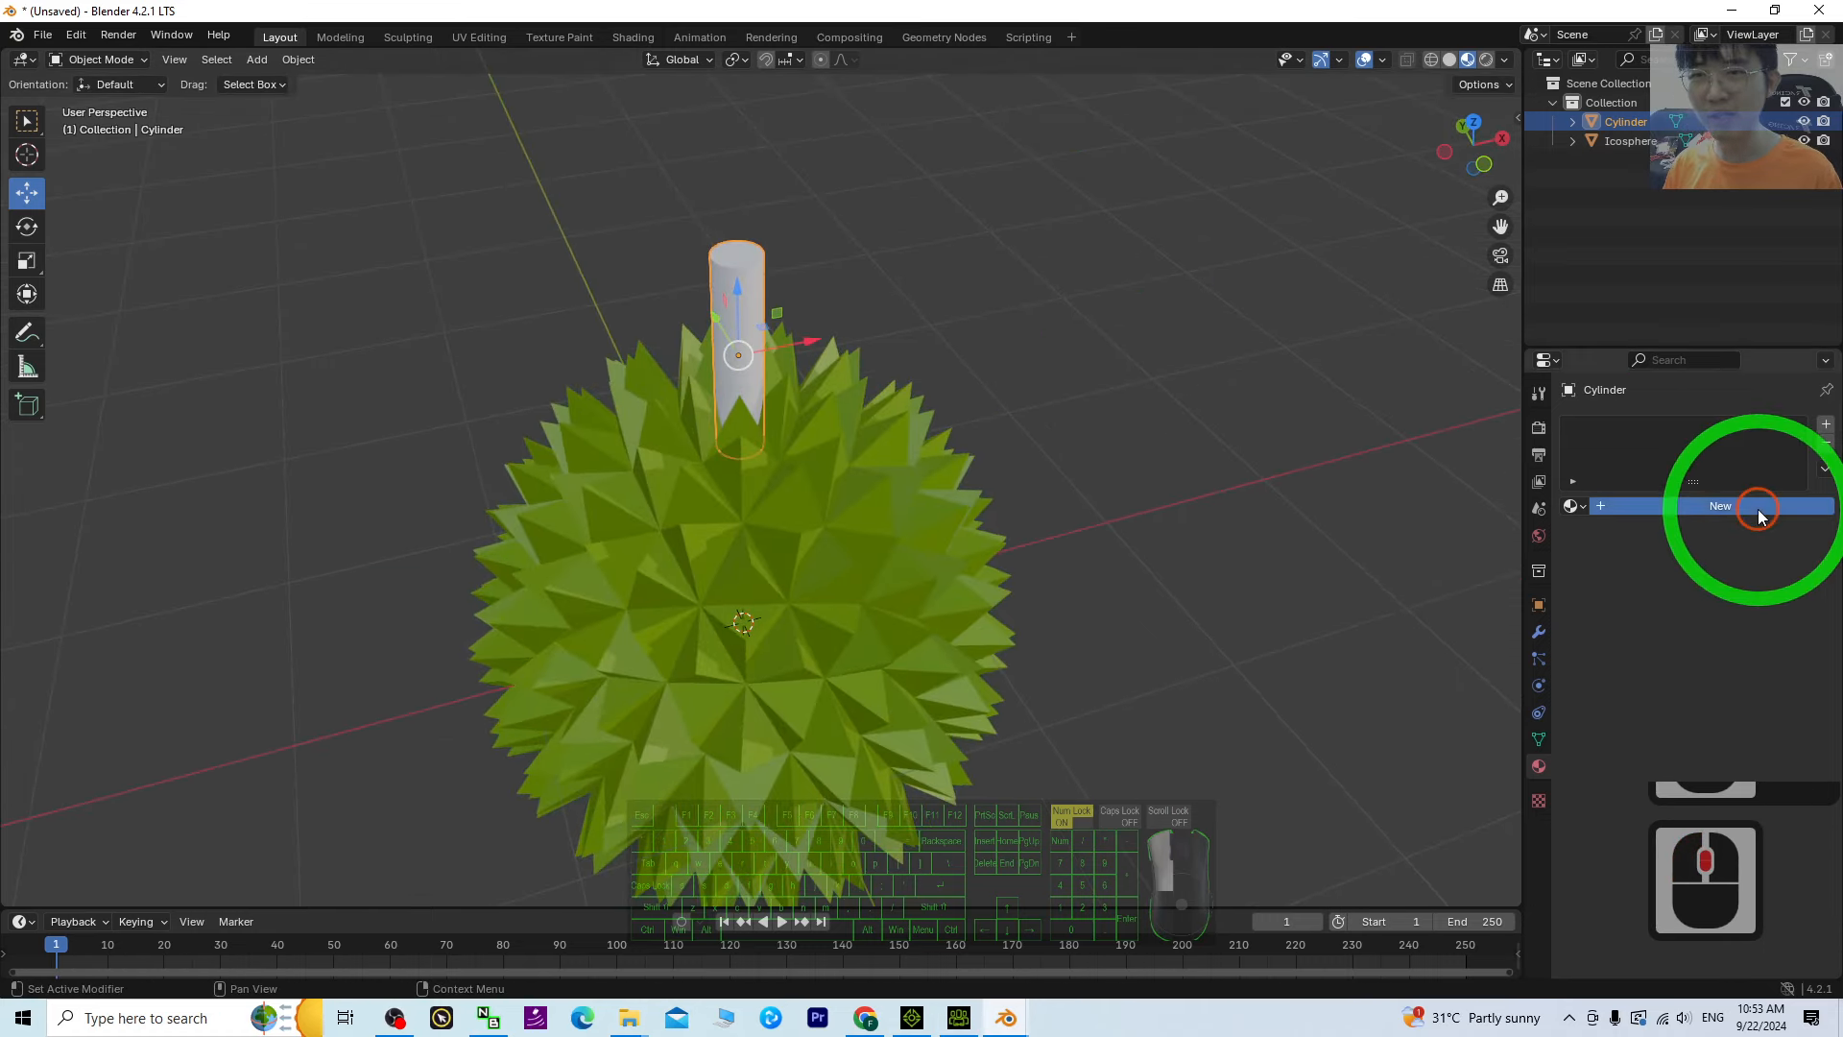
{"action": "left_click", "coordinate": [1732, 624]}
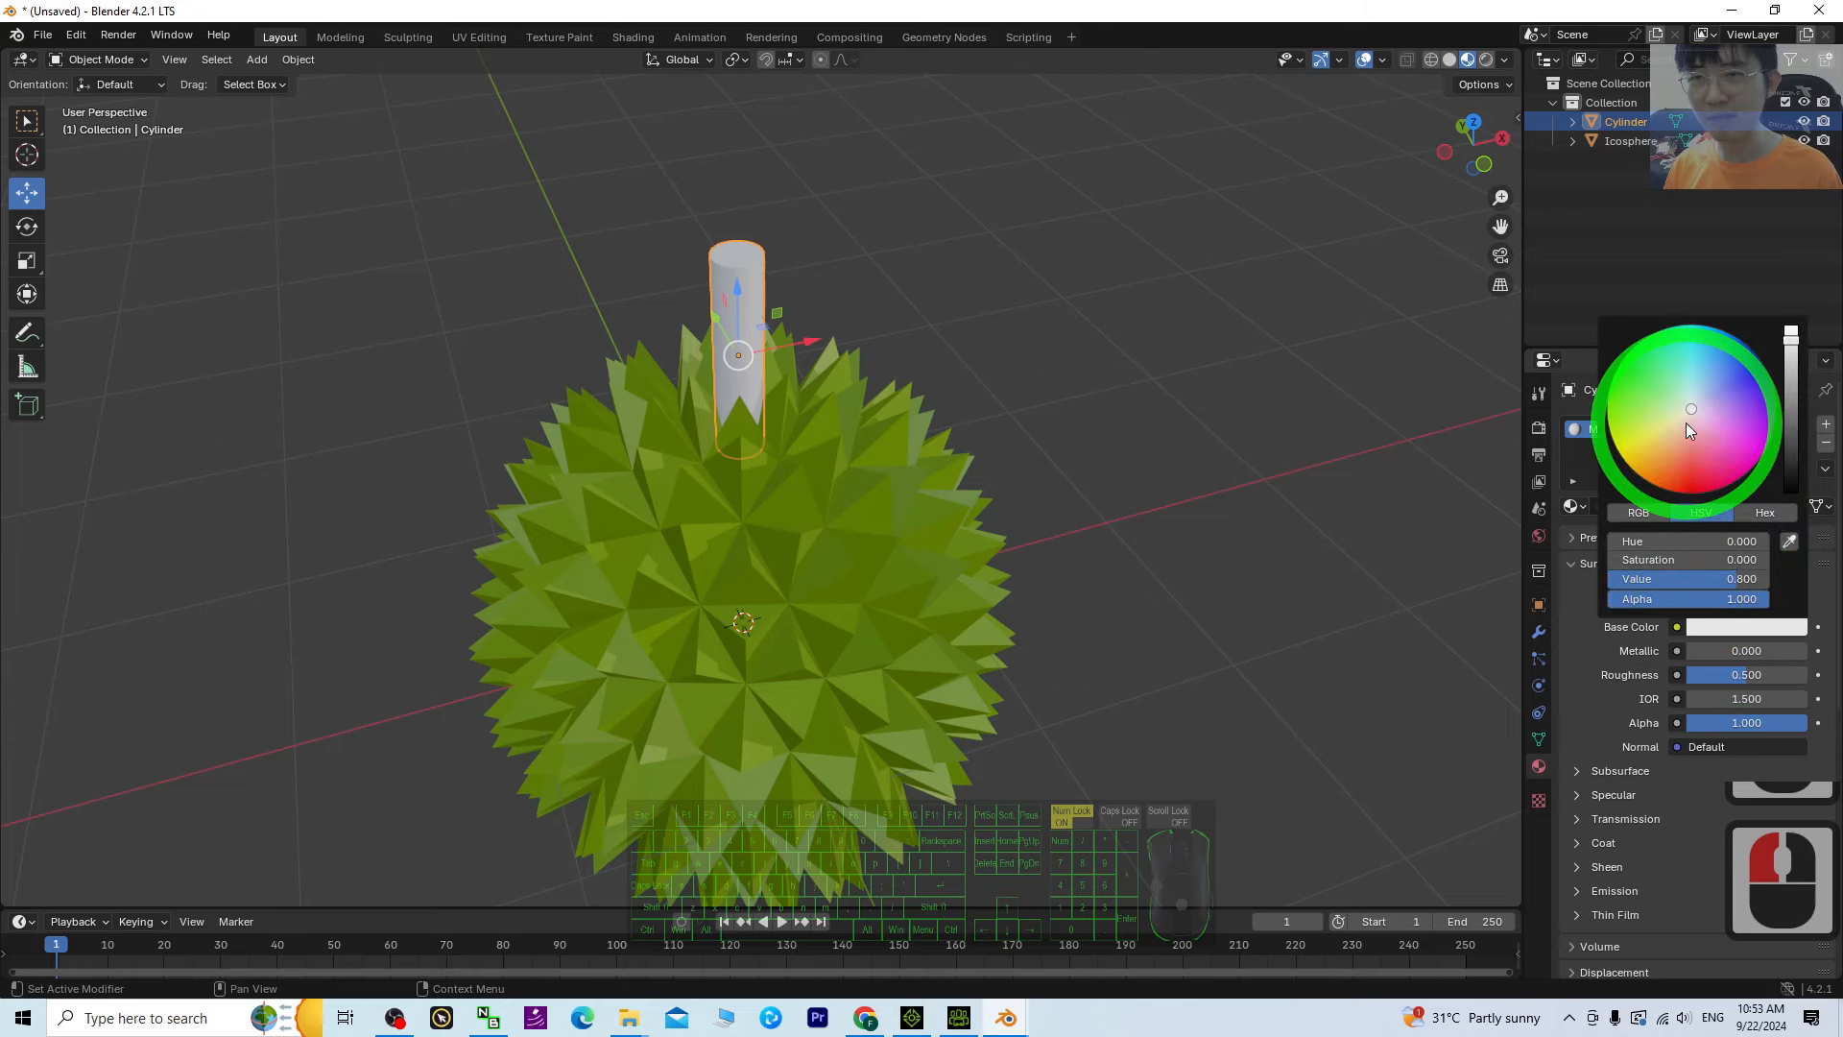
{"action": "left_click_drag", "start_coordinate": [1687, 408], "coordinate": [1636, 473]}
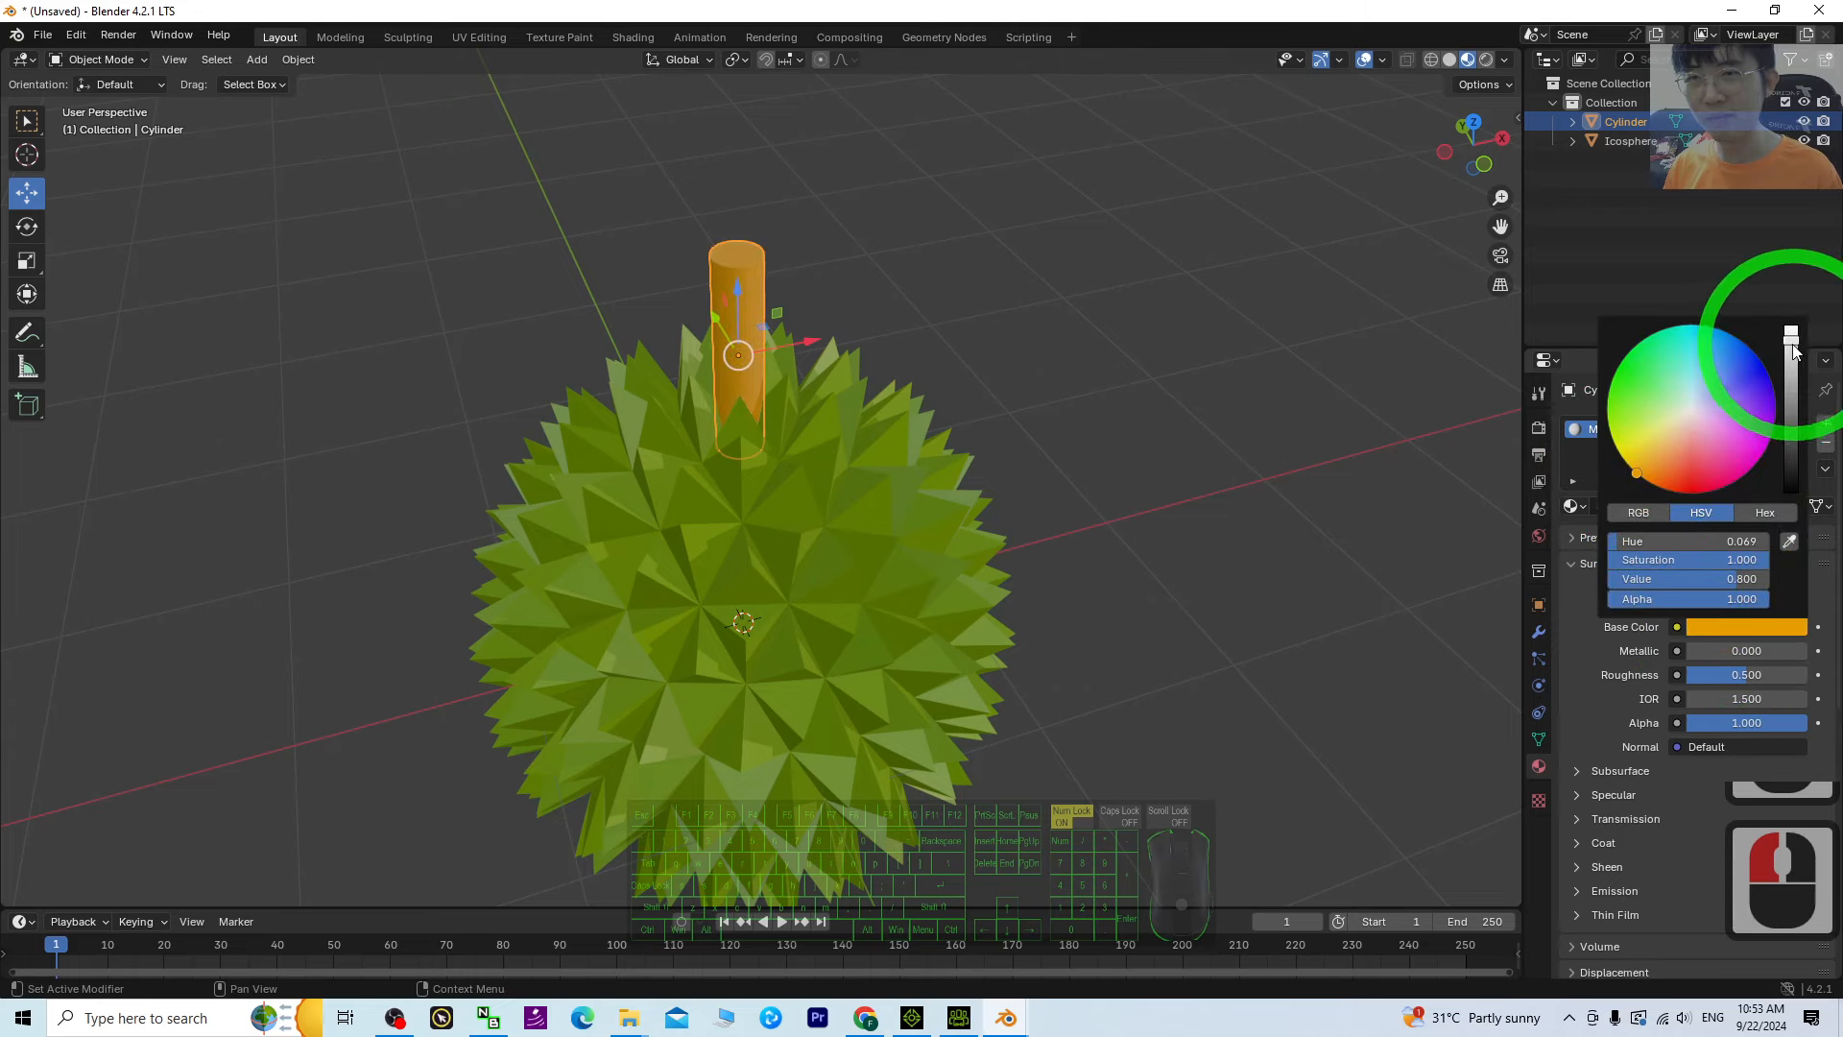
{"action": "left_click_drag", "start_coordinate": [1794, 351], "coordinate": [1794, 413]}
{"action": "scroll", "coordinate": [947, 625], "scroll_direction": "down", "scroll_amount": 2}
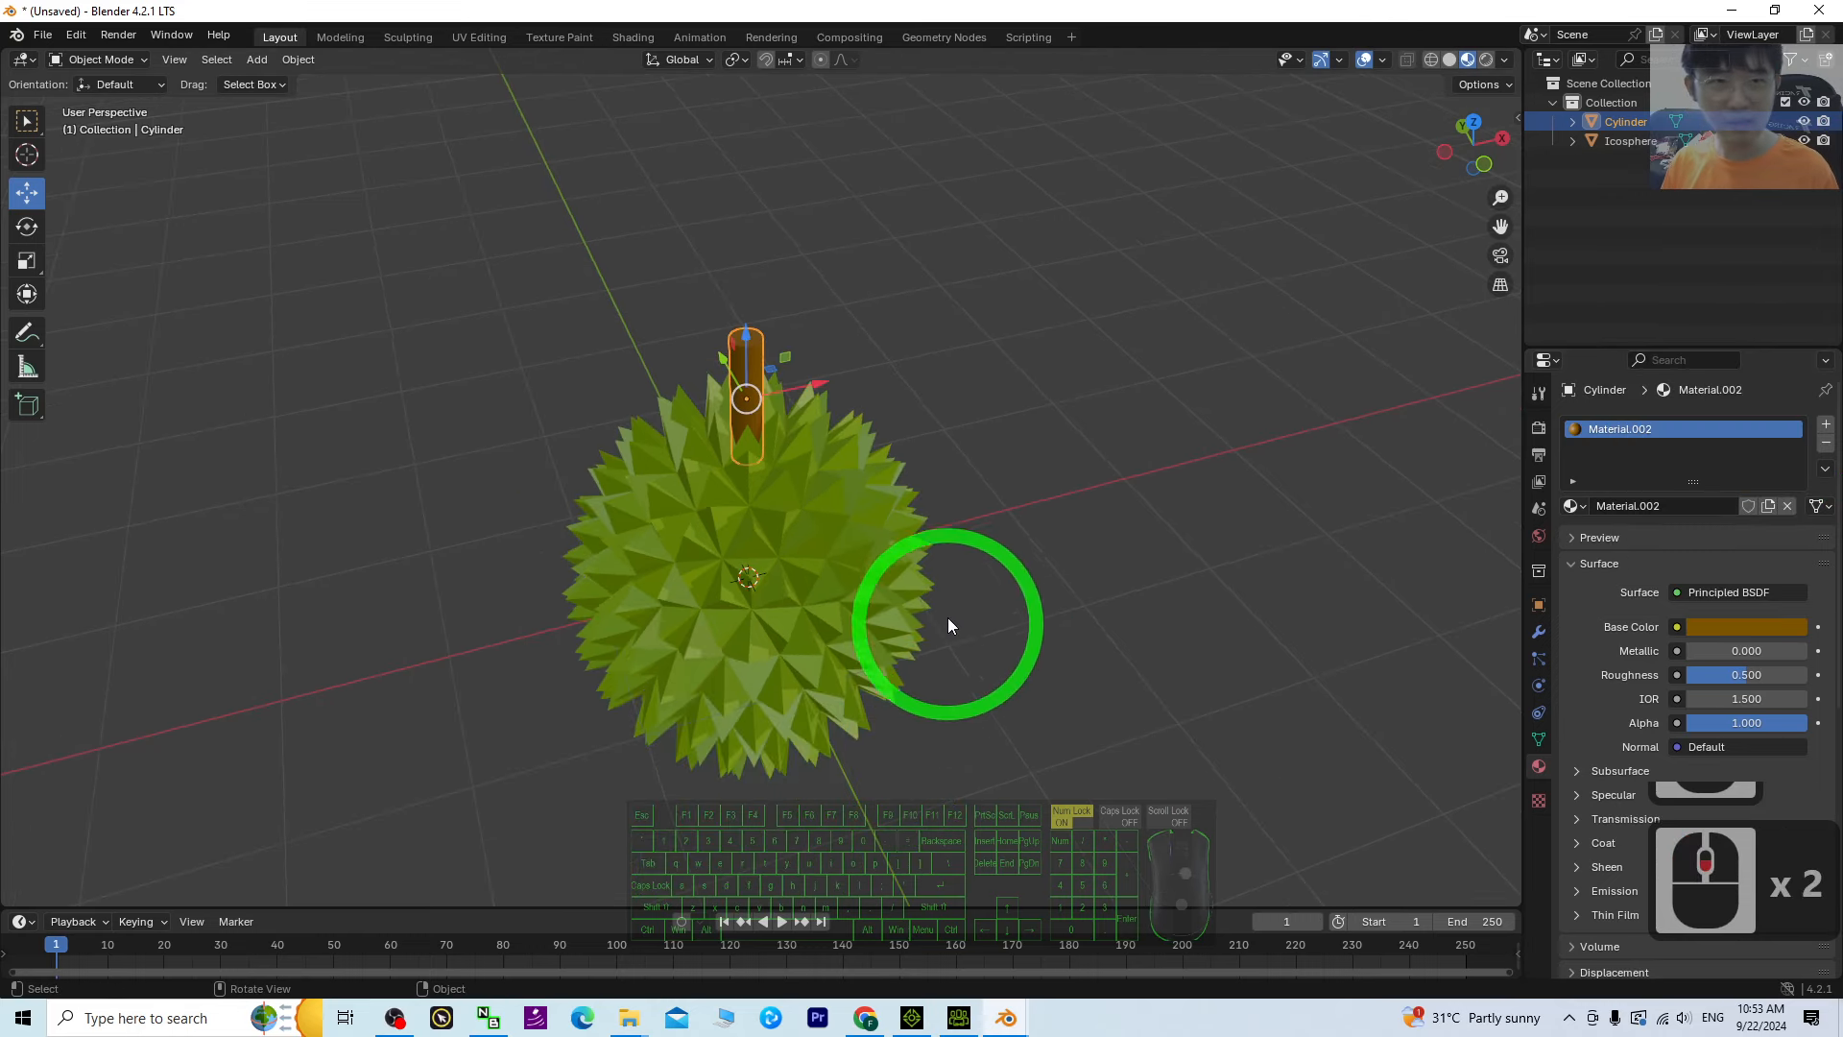
Examine the finished durian and its stem from several sides, finally with nothing selected
{"action": "left_click", "coordinate": [1068, 701]}
{"action": "middle_click_drag", "start_coordinate": [1068, 701], "coordinate": [1161, 618]}
{"action": "scroll", "coordinate": [1091, 648], "scroll_direction": "up", "scroll_amount": 2}
{"action": "left_click", "coordinate": [914, 507]}
{"action": "scroll", "coordinate": [1159, 617], "scroll_direction": "down", "scroll_amount": 1}
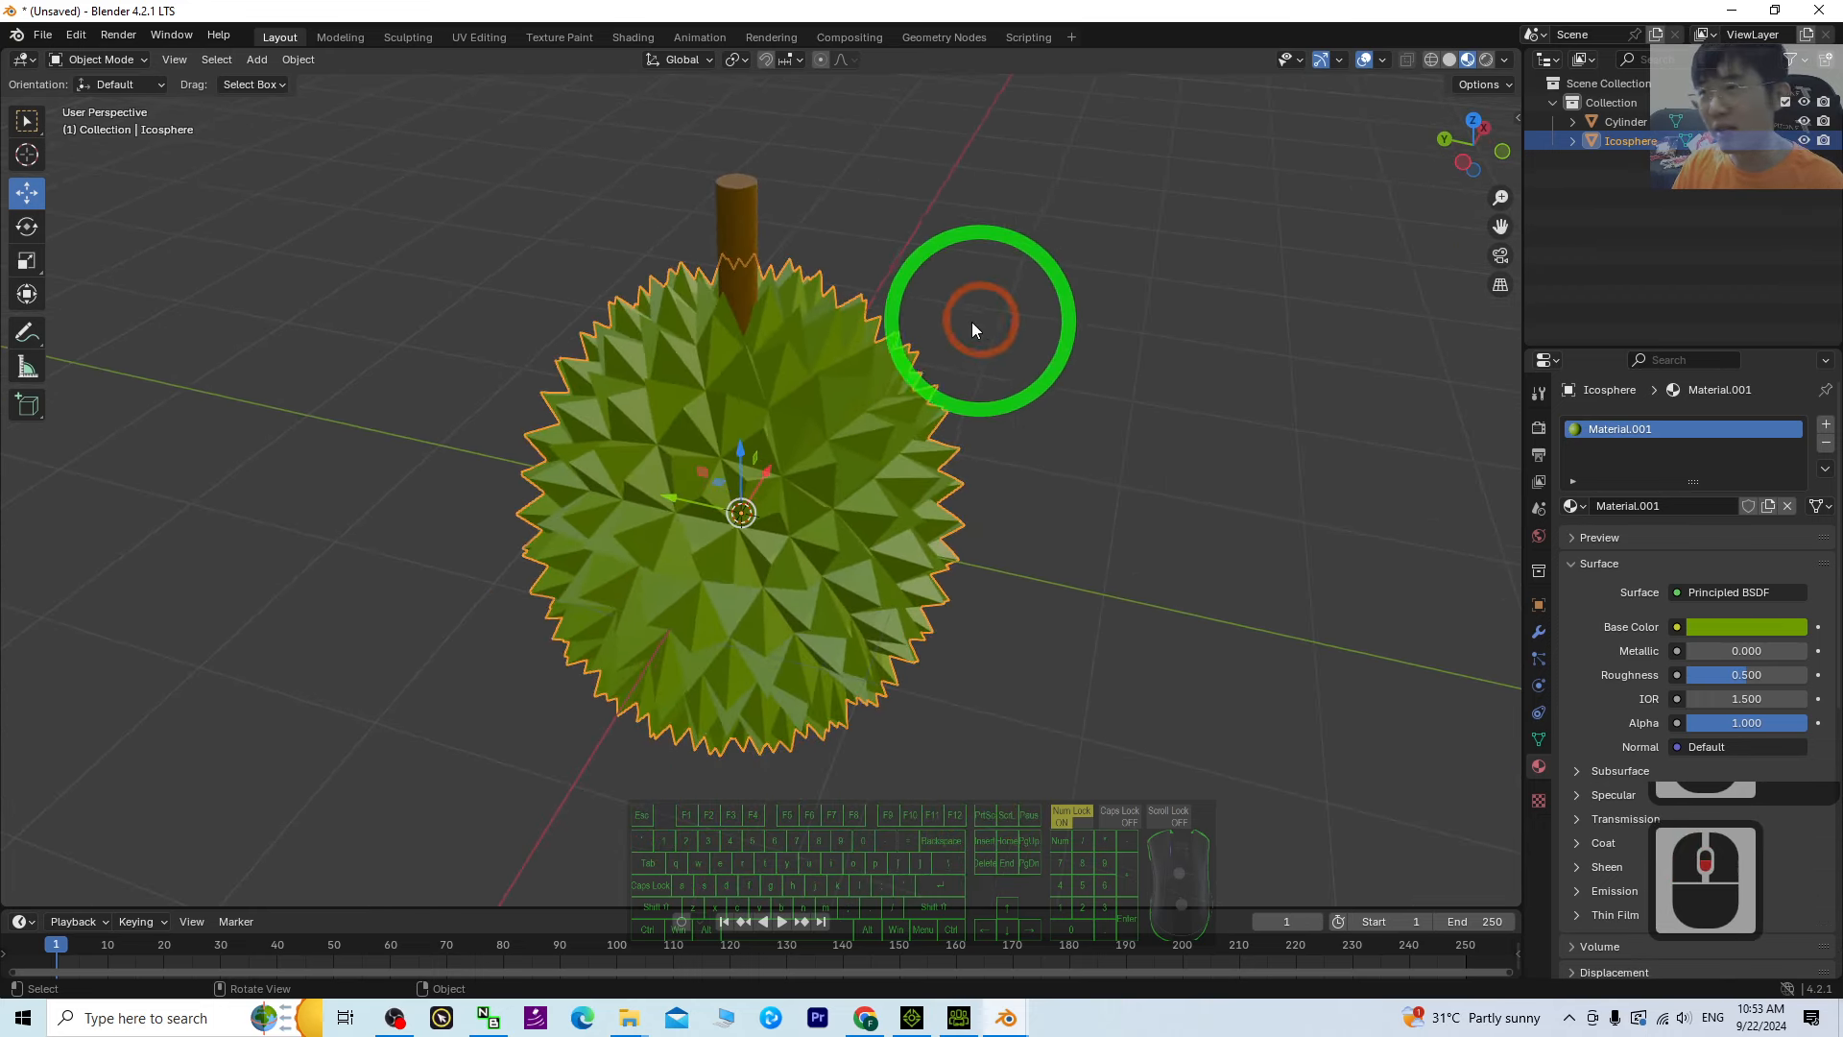
{"action": "left_click", "coordinate": [750, 199]}
{"action": "middle_click_drag", "start_coordinate": [897, 597], "coordinate": [933, 538]}
{"action": "mouse_move", "coordinate": [915, 565]}
{"action": "middle_mouse_down"}
{"action": "mouse_move", "coordinate": [970, 534]}
{"action": "mouse_move", "coordinate": [1017, 564]}
{"action": "mouse_move", "coordinate": [1019, 477]}
{"action": "mouse_move", "coordinate": [1008, 502]}
{"action": "mouse_move", "coordinate": [1094, 502]}
{"action": "mouse_move", "coordinate": [1080, 533]}
{"action": "mouse_move", "coordinate": [925, 256]}
{"action": "middle_mouse_up"}
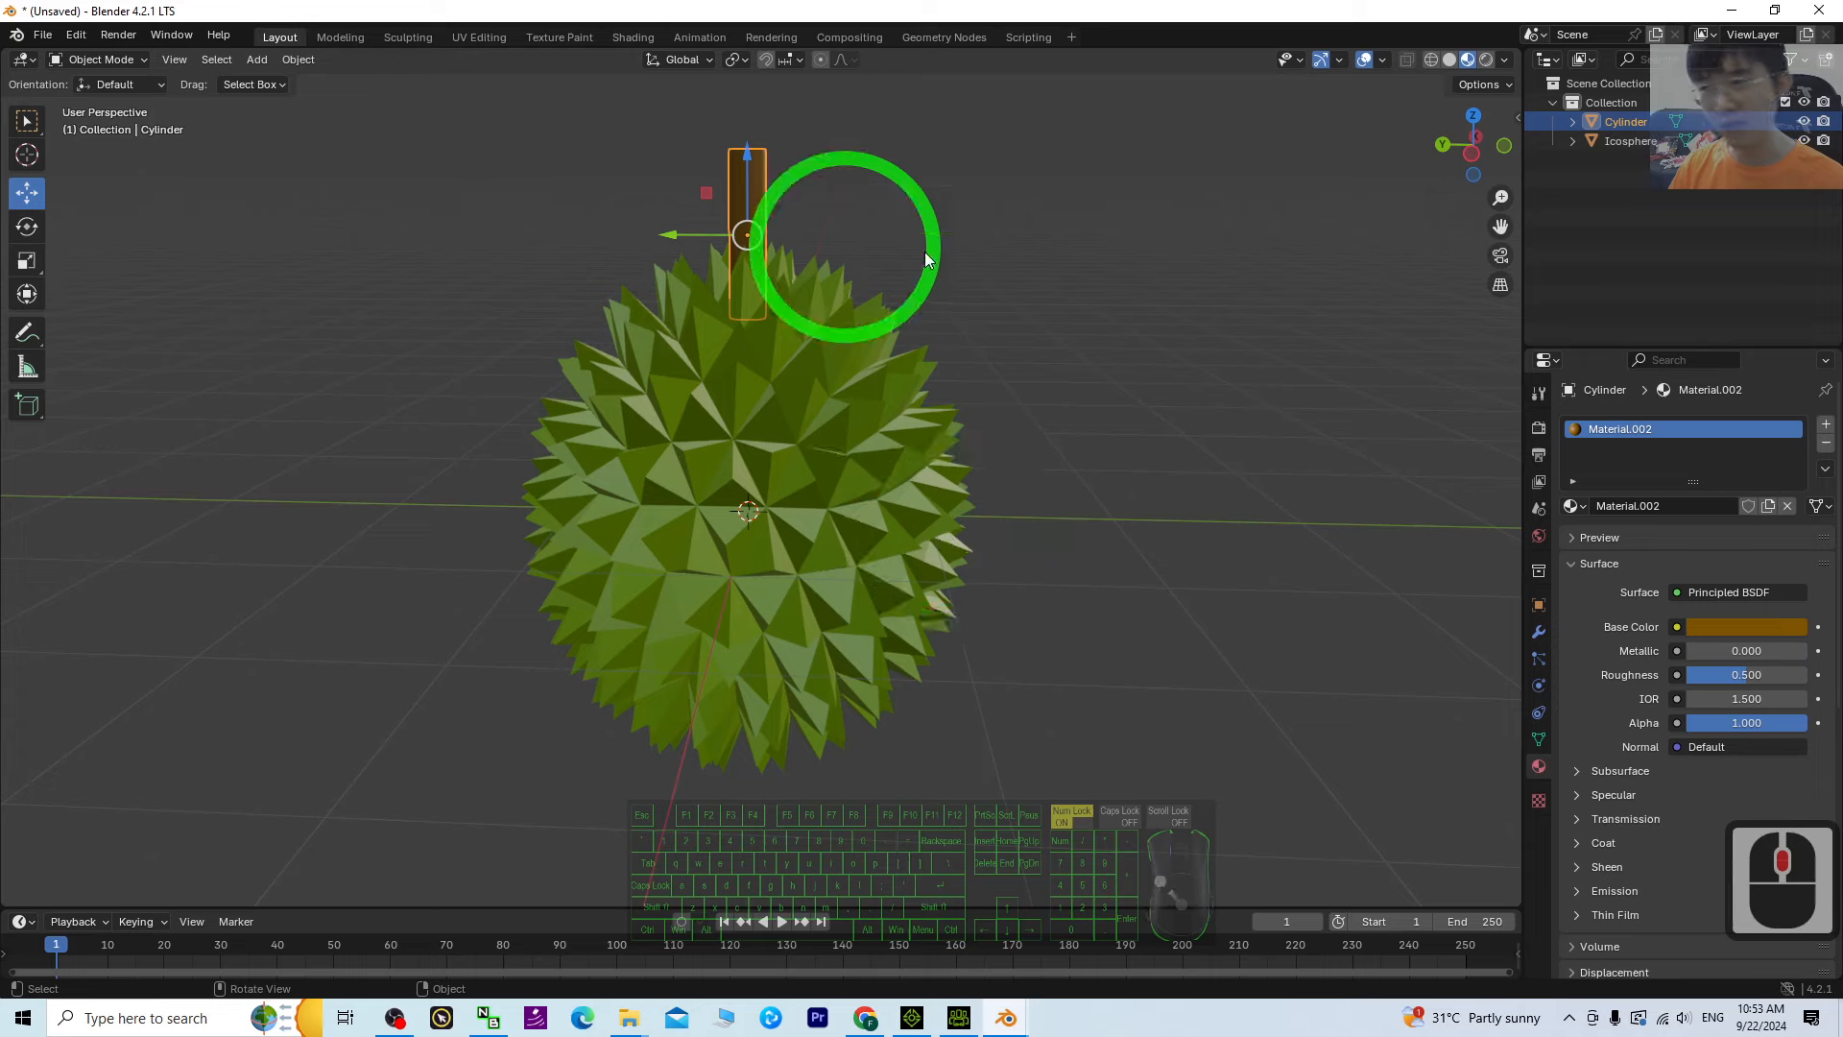
{"action": "left_click", "coordinate": [1280, 489]}
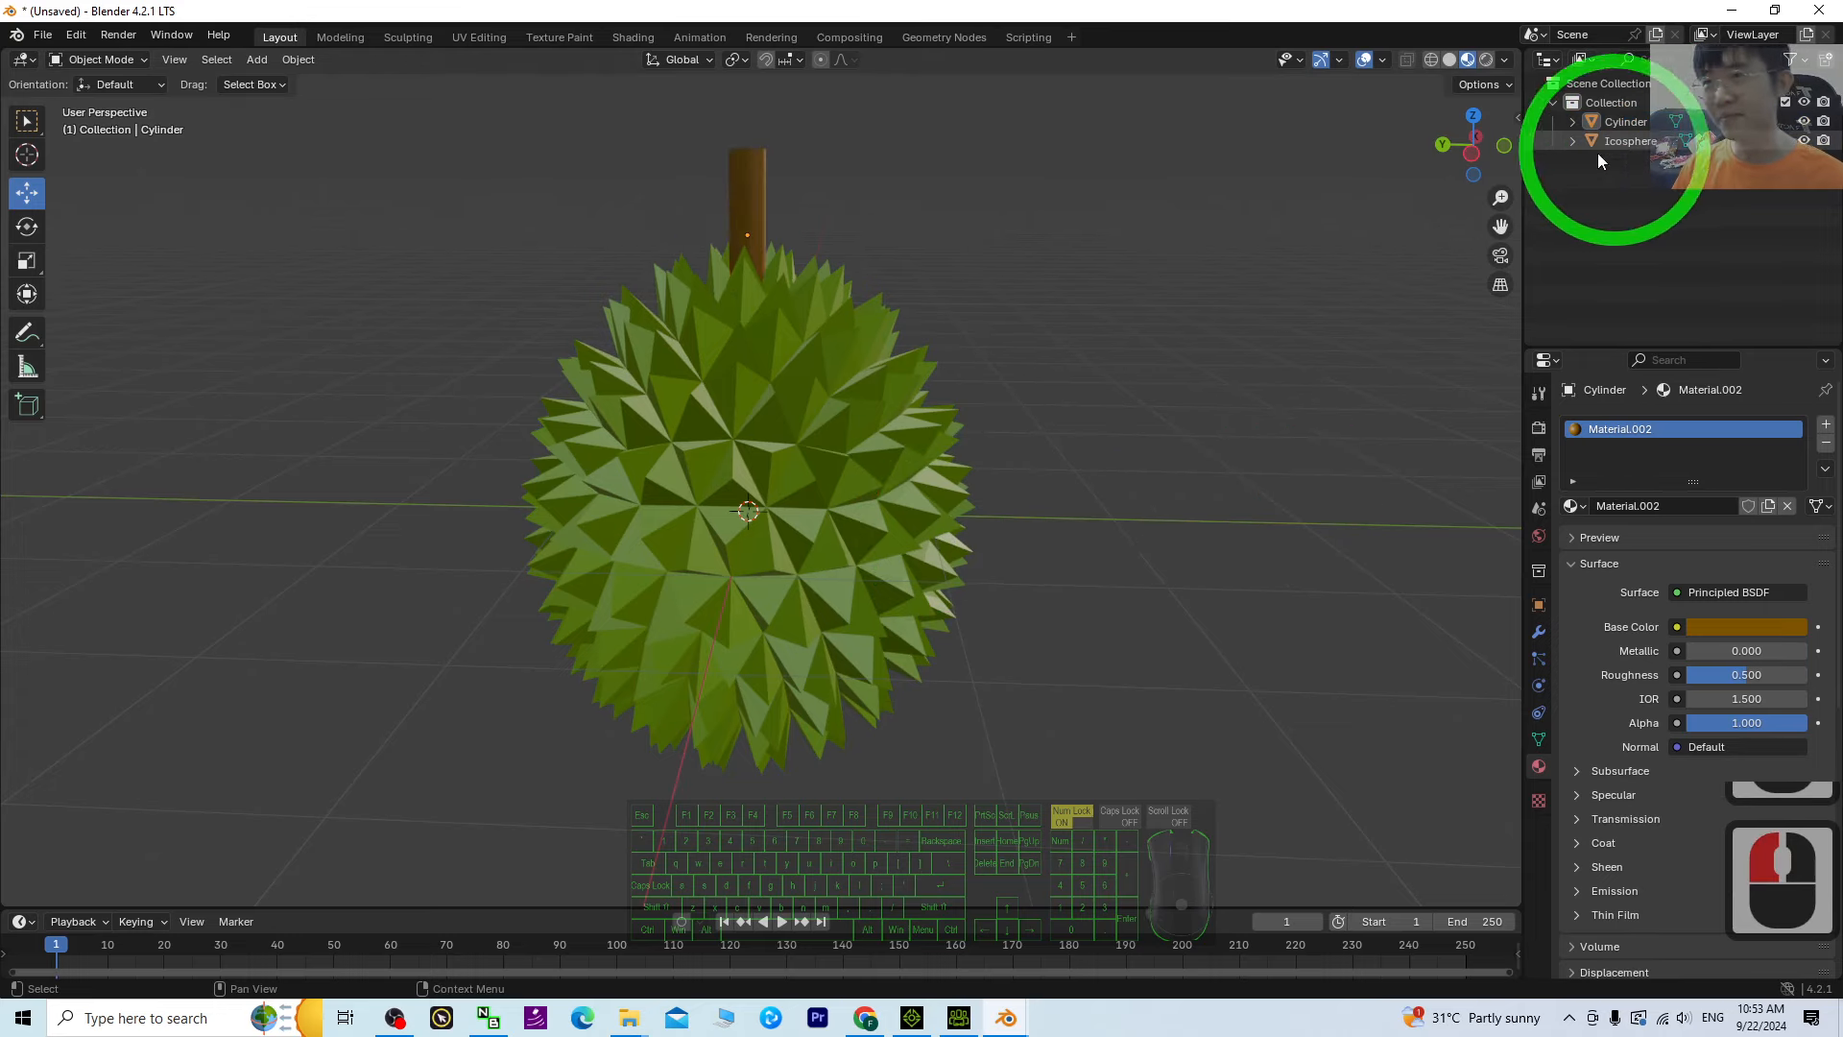
{"action": "middle_click_drag", "start_coordinate": [1123, 510], "coordinate": [1153, 539]}
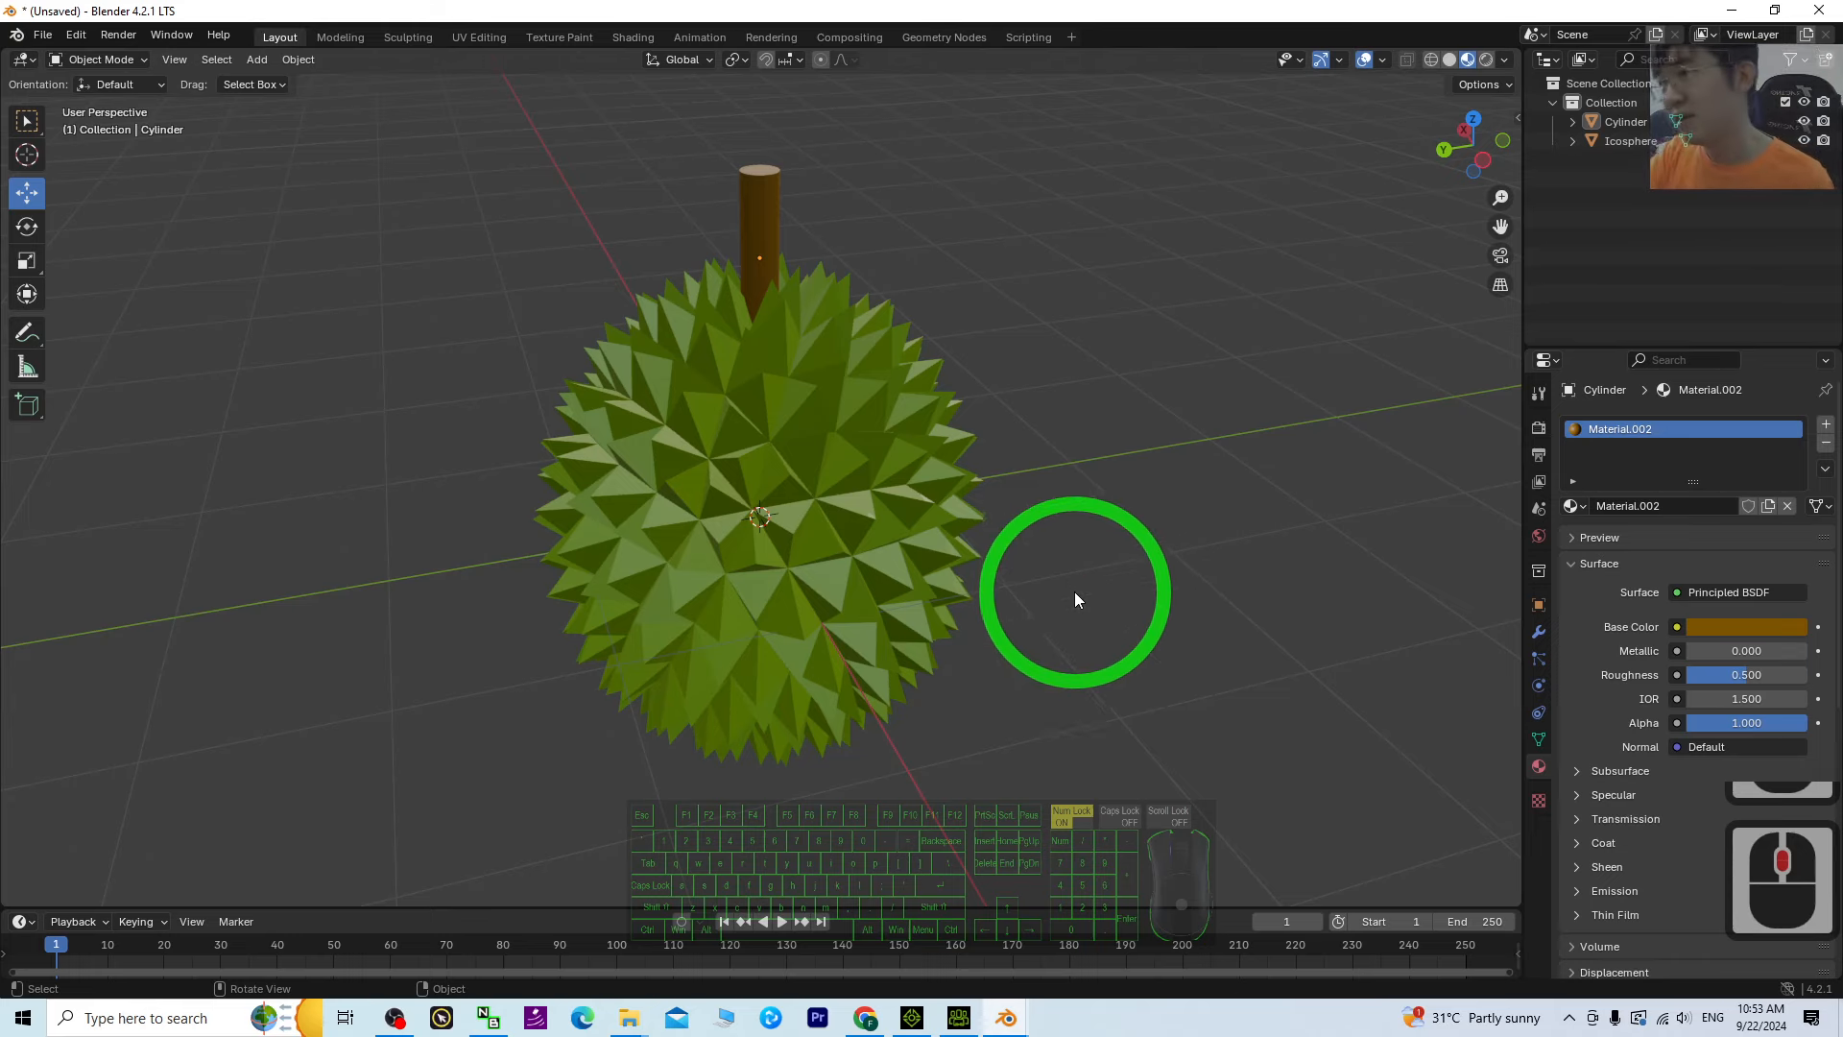
{"action": "middle_click_drag", "start_coordinate": [1042, 618], "coordinate": [867, 574]}
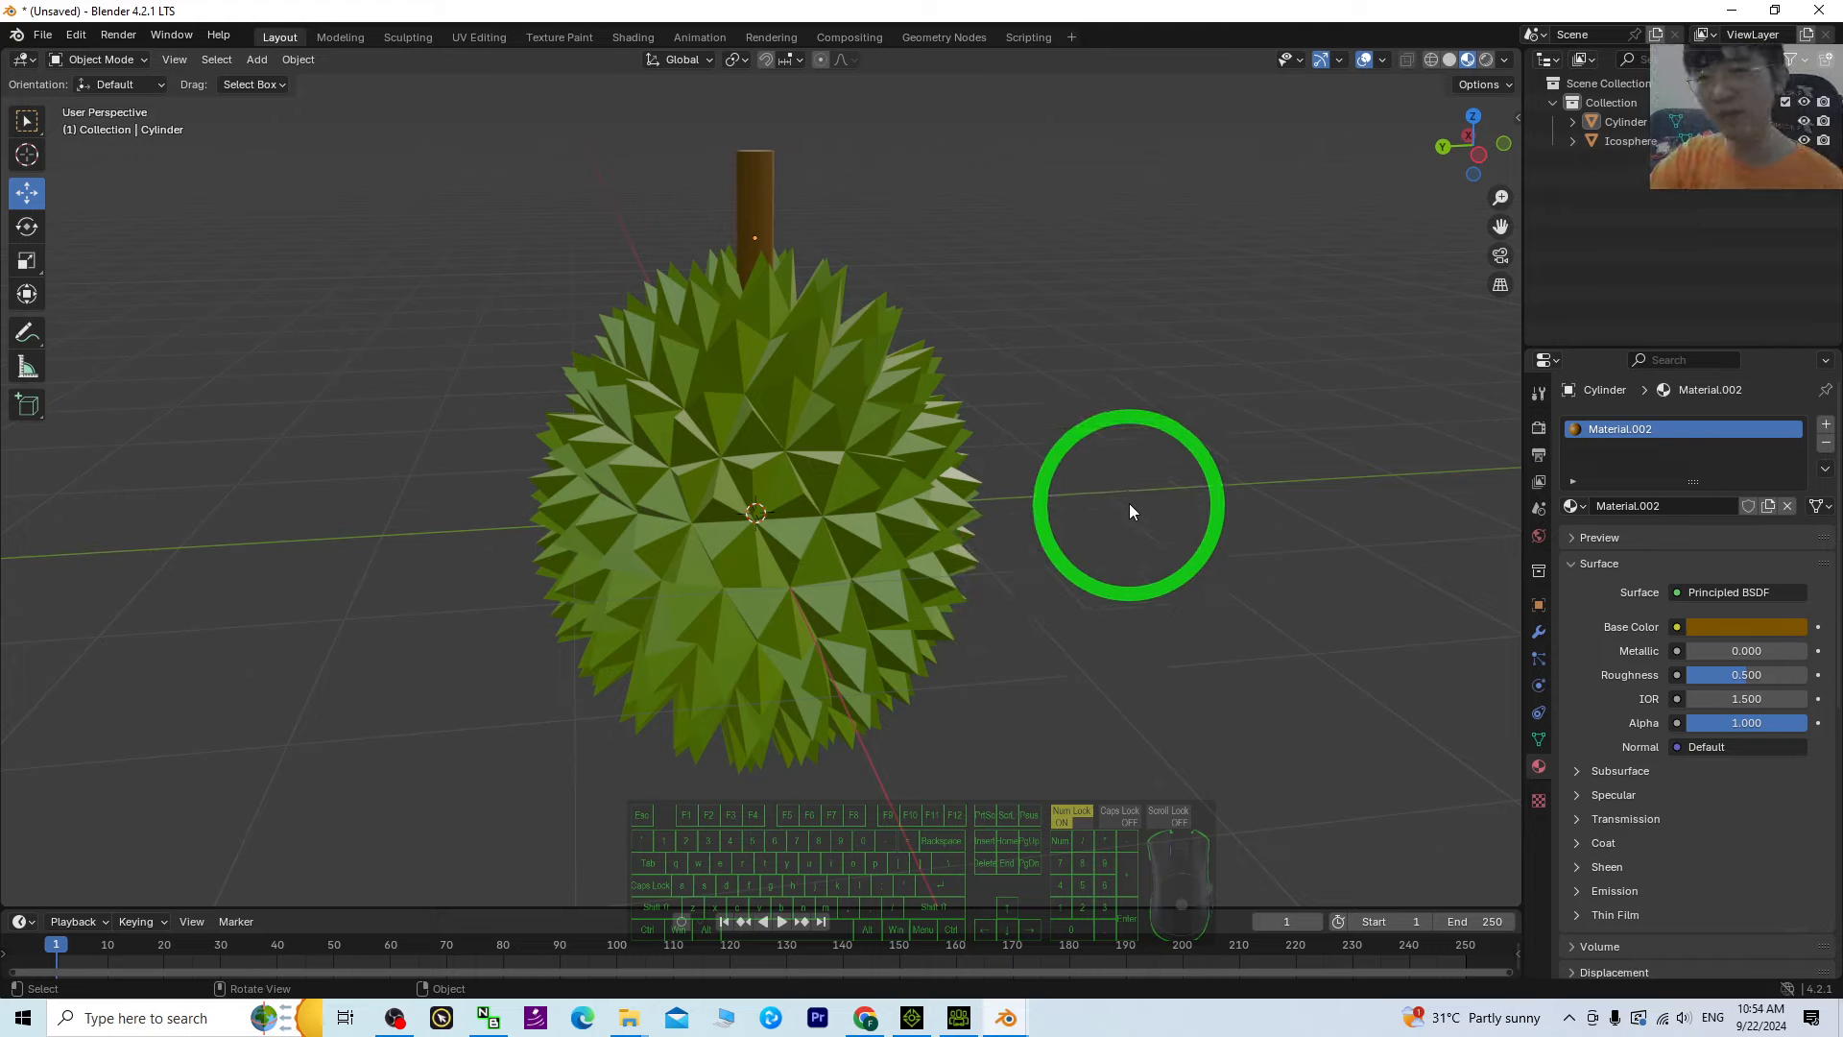
{"action": "middle_click_drag", "start_coordinate": [1131, 493], "coordinate": [1240, 481]}
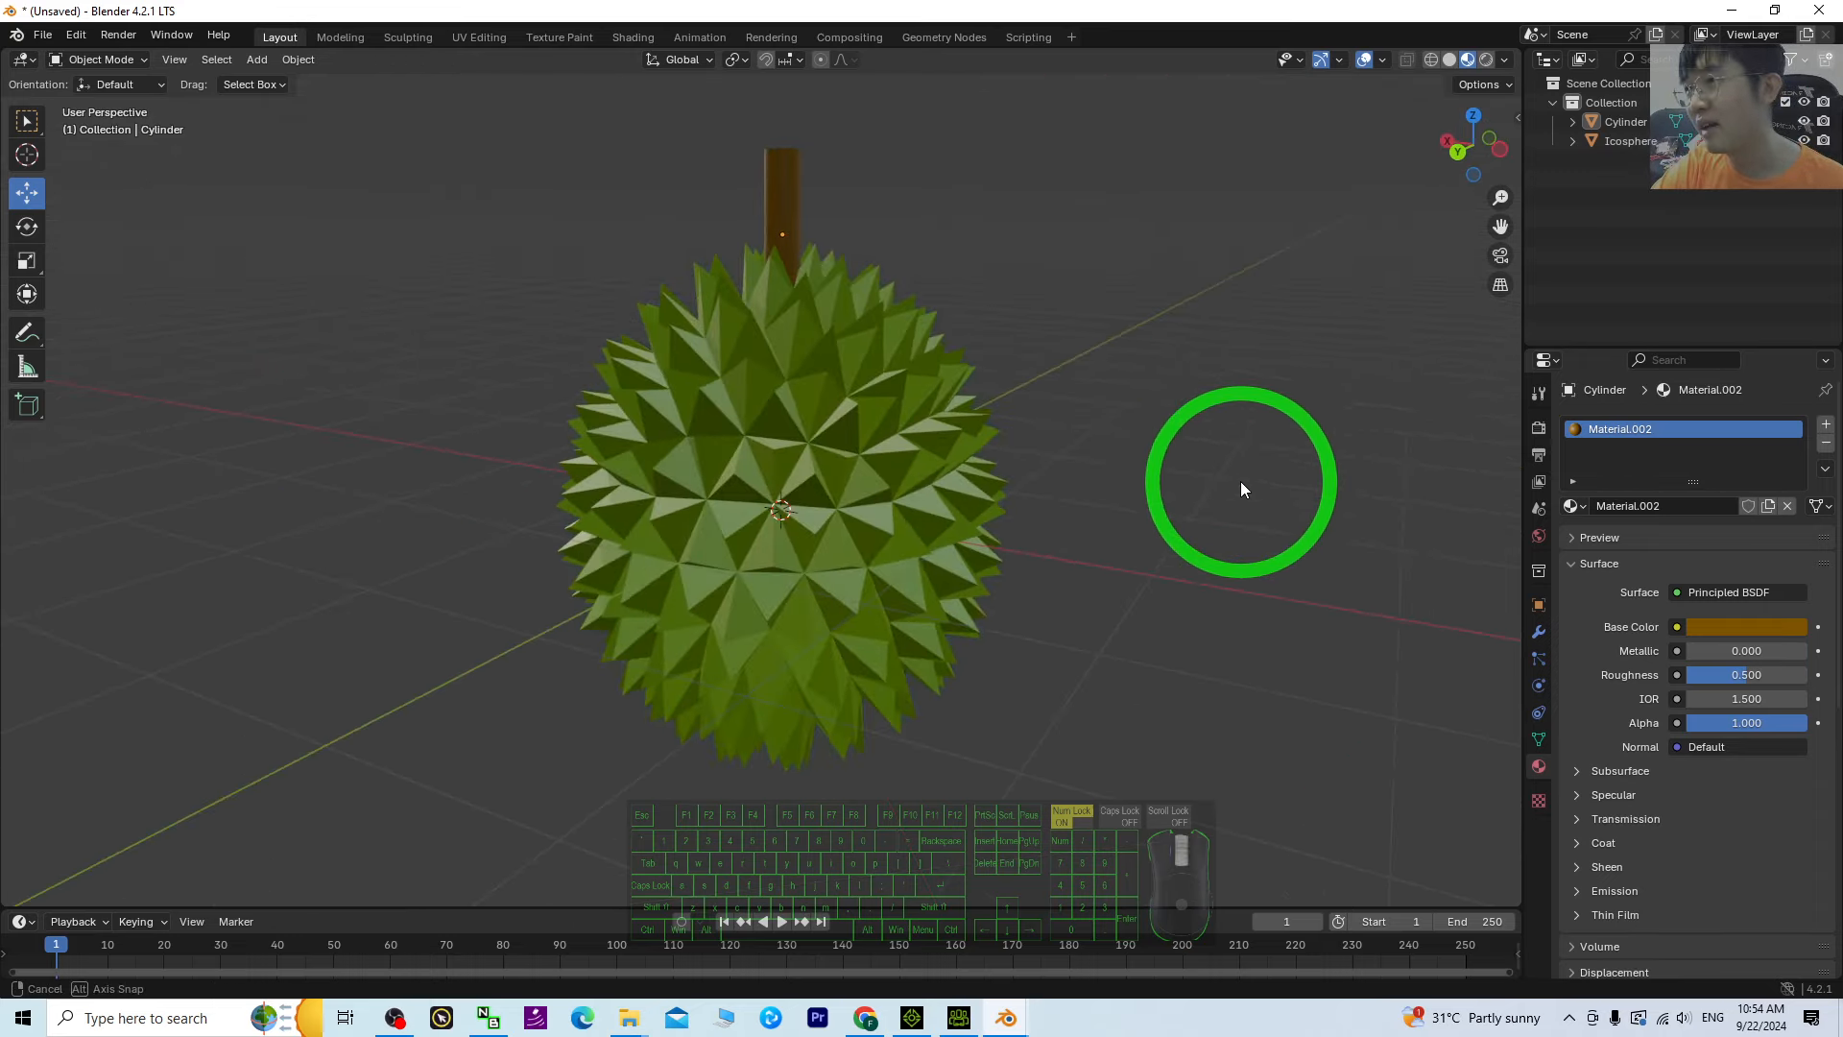
{"action": "middle_click_drag", "start_coordinate": [1091, 423], "coordinate": [969, 440]}
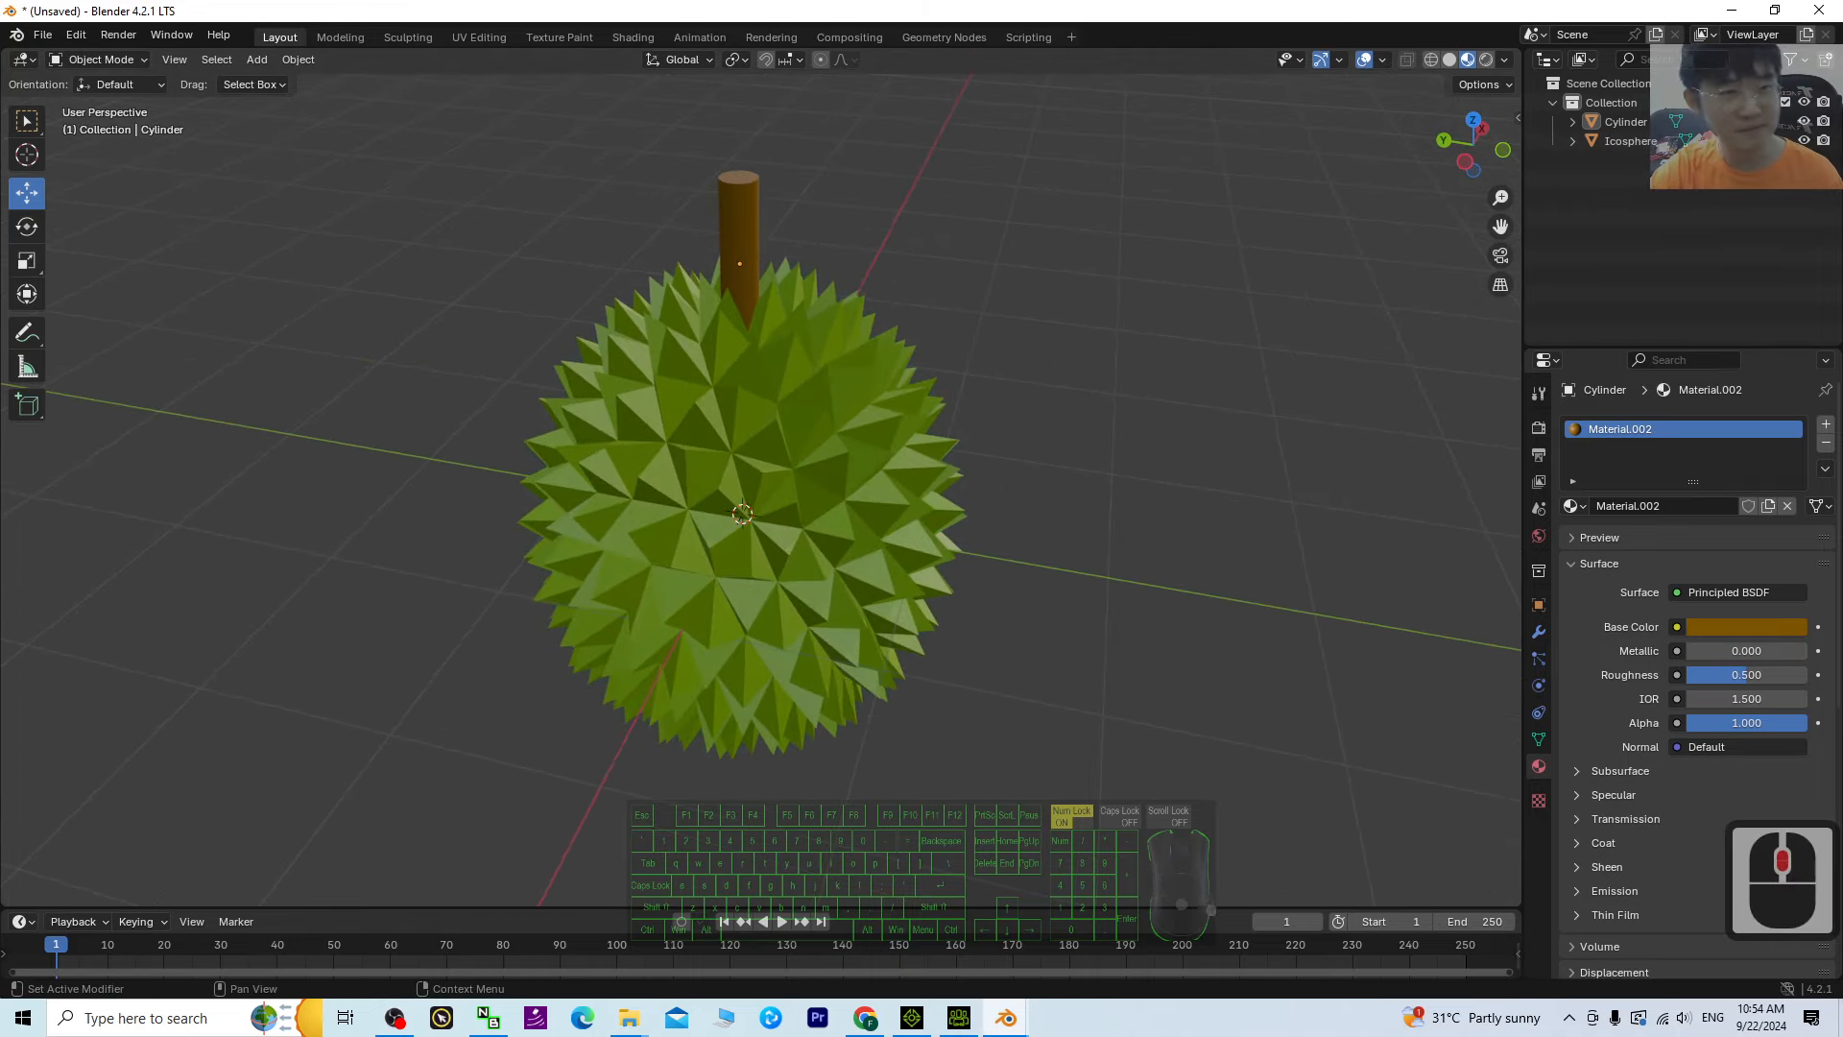